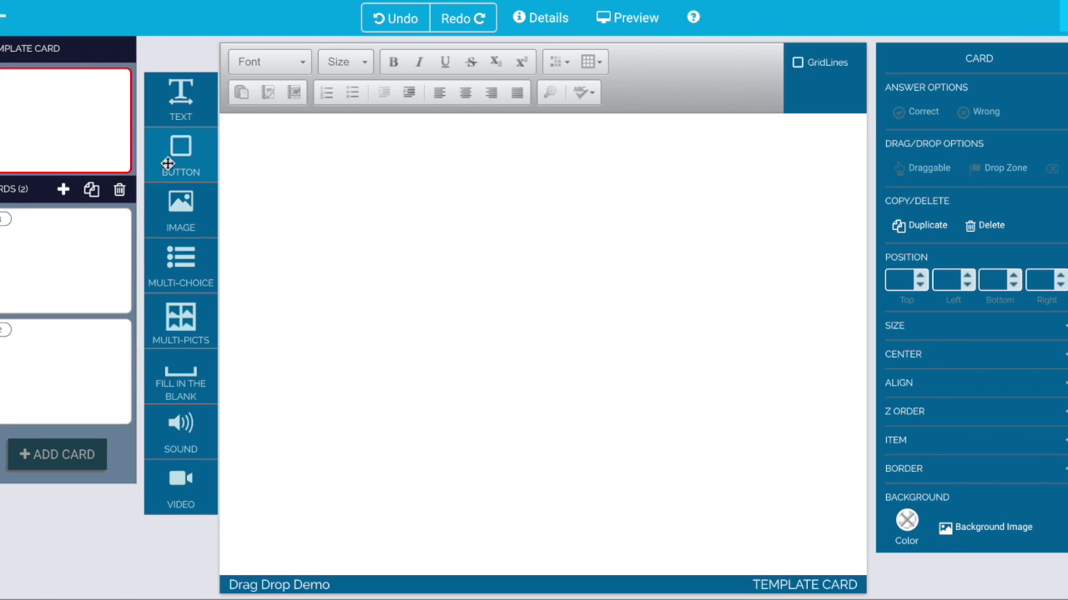
# Add a text box near the top of the template card, widen it and replace its text with "Drop zone"
pyautogui.moveTo(179, 91); pyautogui.dragTo(410, 181)
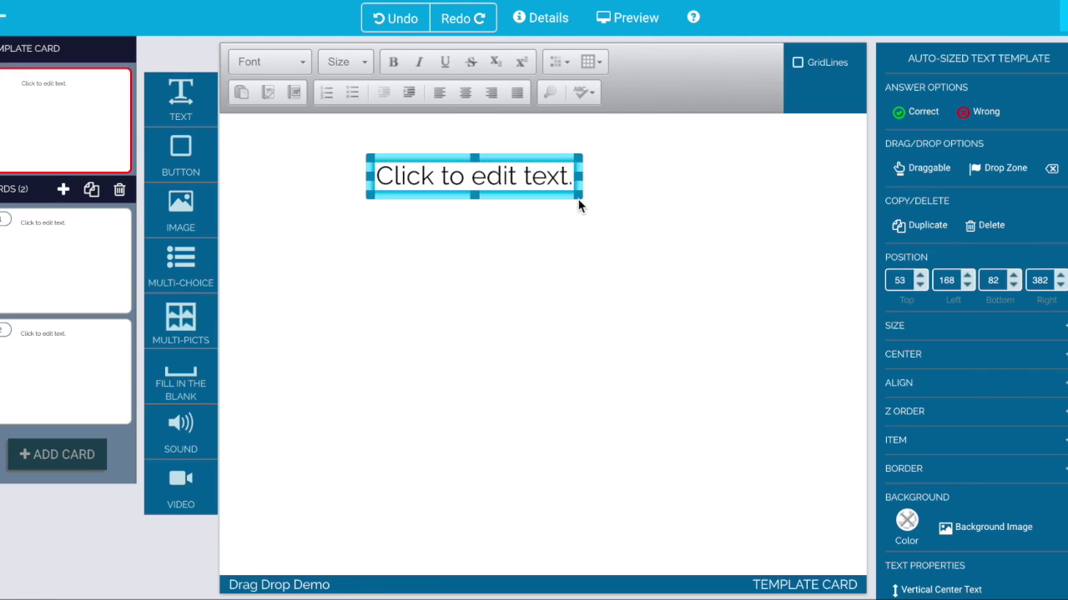
pyautogui.moveTo(581, 197); pyautogui.dragTo(645, 241)
pyautogui.click(432, 175)
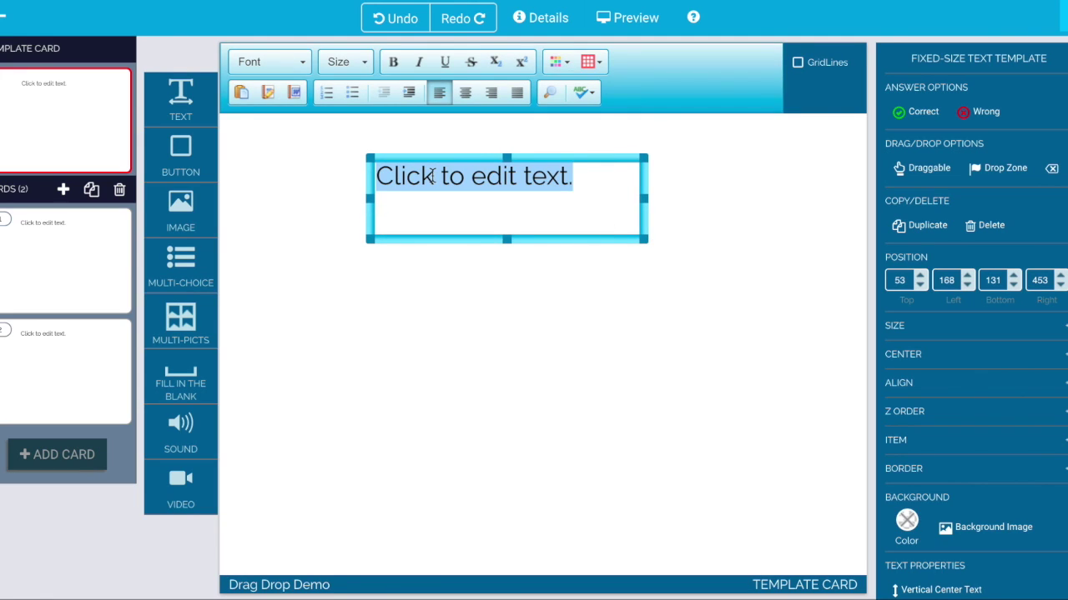
pyautogui.write('Drop s')
pyautogui.press('BackSpace')
pyautogui.write('zone')
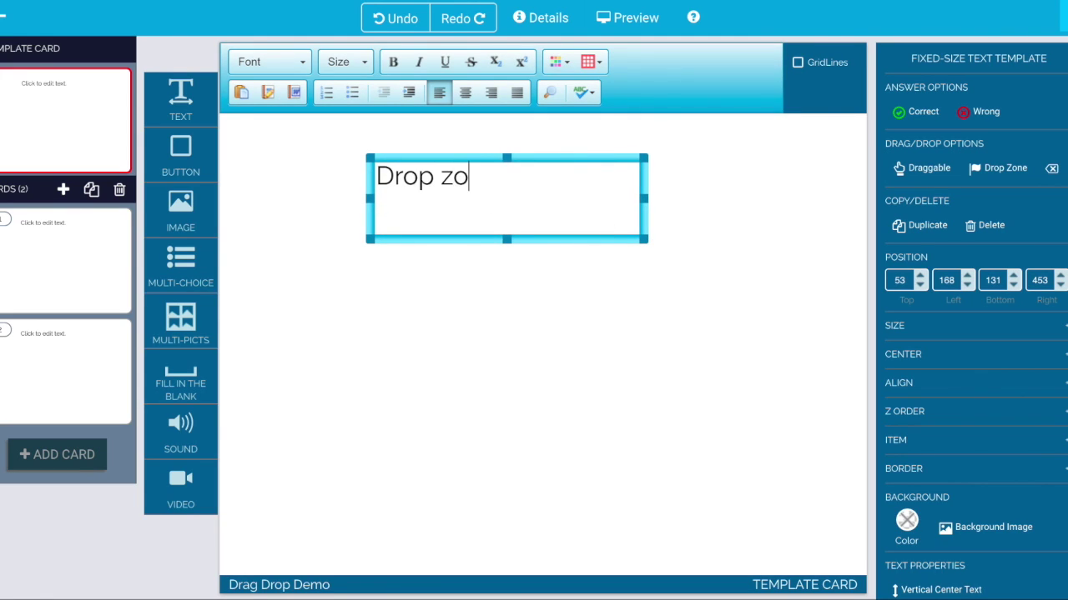
pyautogui.click(581, 261)
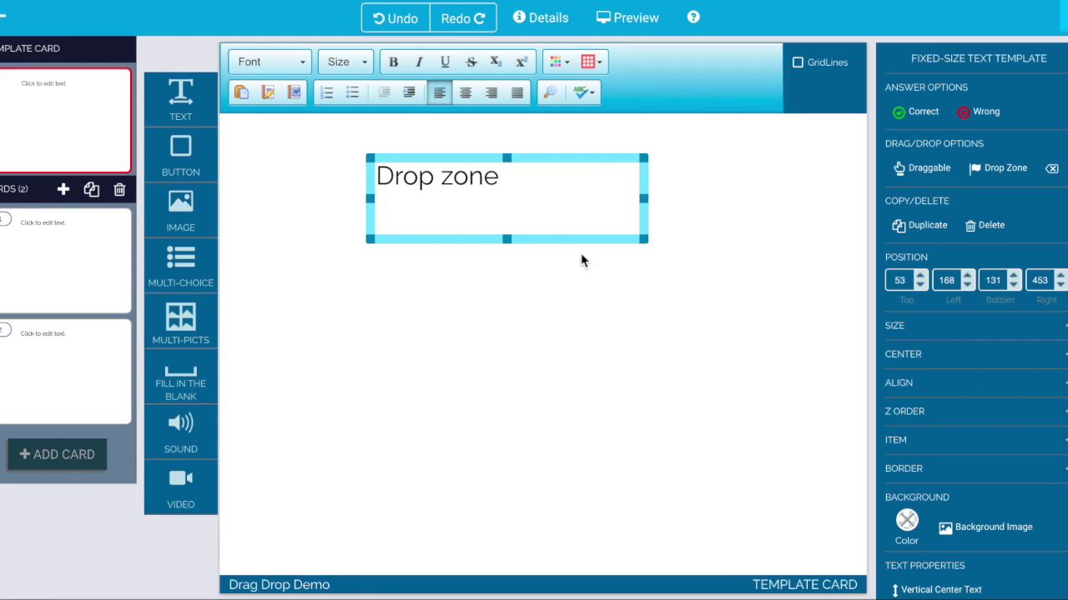
# Enlarge the "Drop zone" text box to about 371 by 186 and center it horizontally on the card
pyautogui.moveTo(643, 240); pyautogui.dragTo(724, 341)
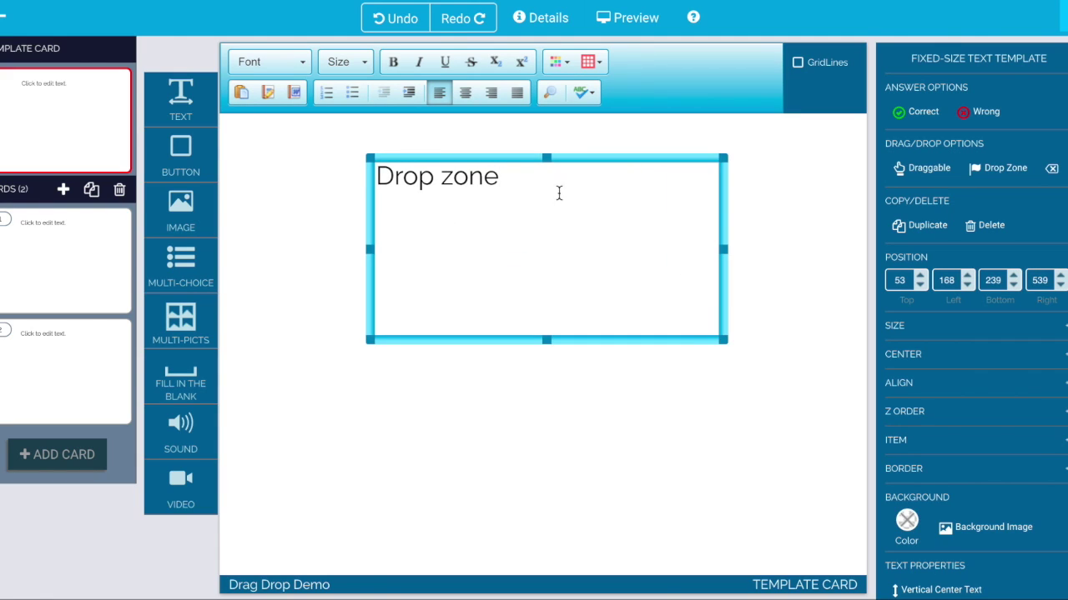
pyautogui.moveTo(537, 165); pyautogui.dragTo(548, 161)
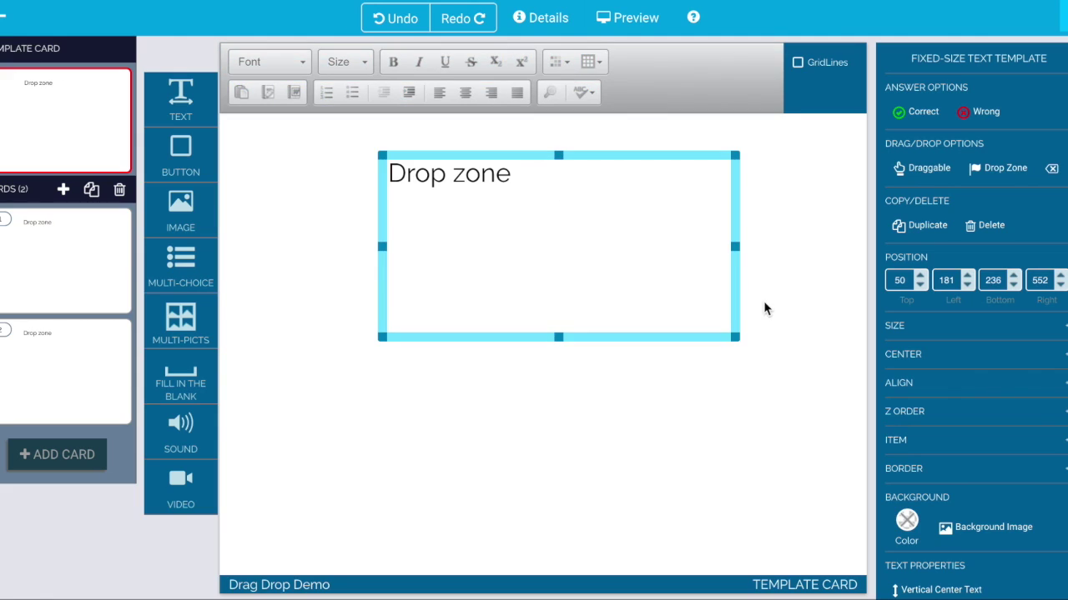
pyautogui.click(924, 355)
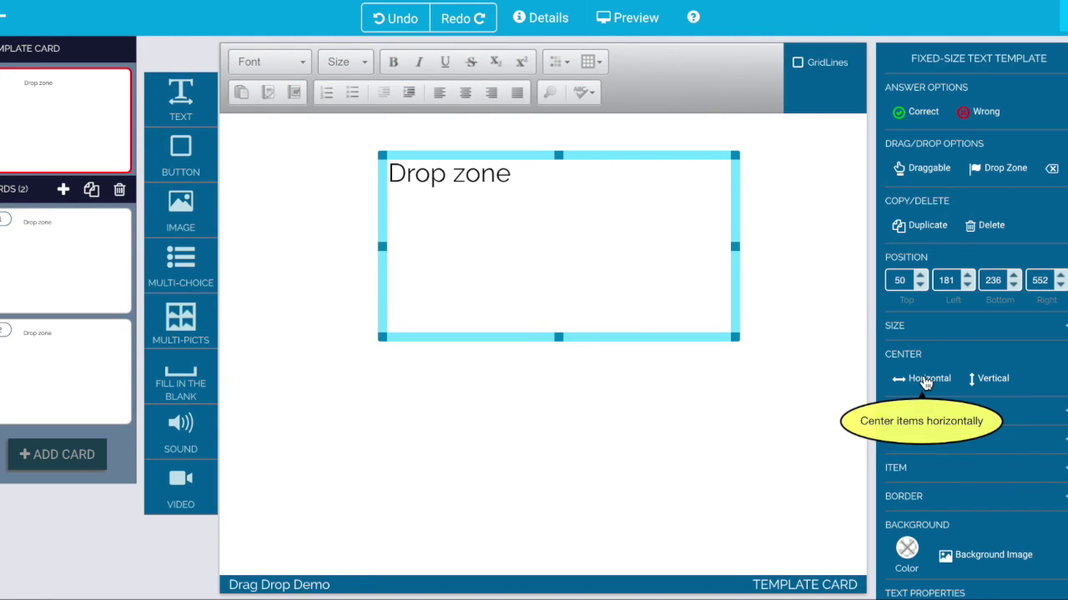
pyautogui.click(926, 382)
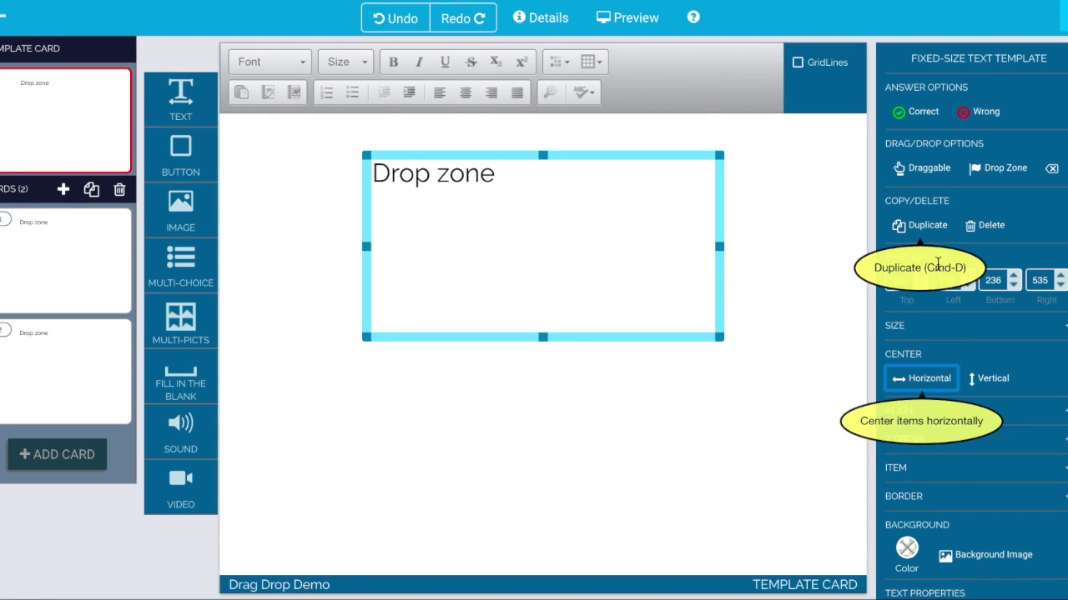
# Give the "Drop zone" text box a dotted border with width 1 and red color #cc4125
pyautogui.click(904, 497)
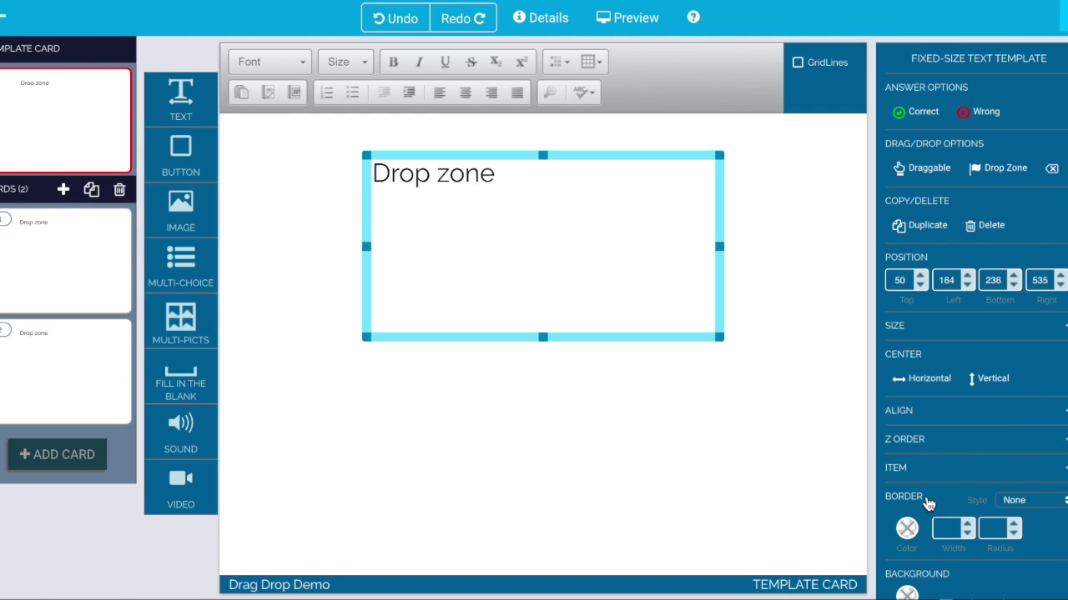
pyautogui.click(1028, 503)
pyautogui.click(964, 544)
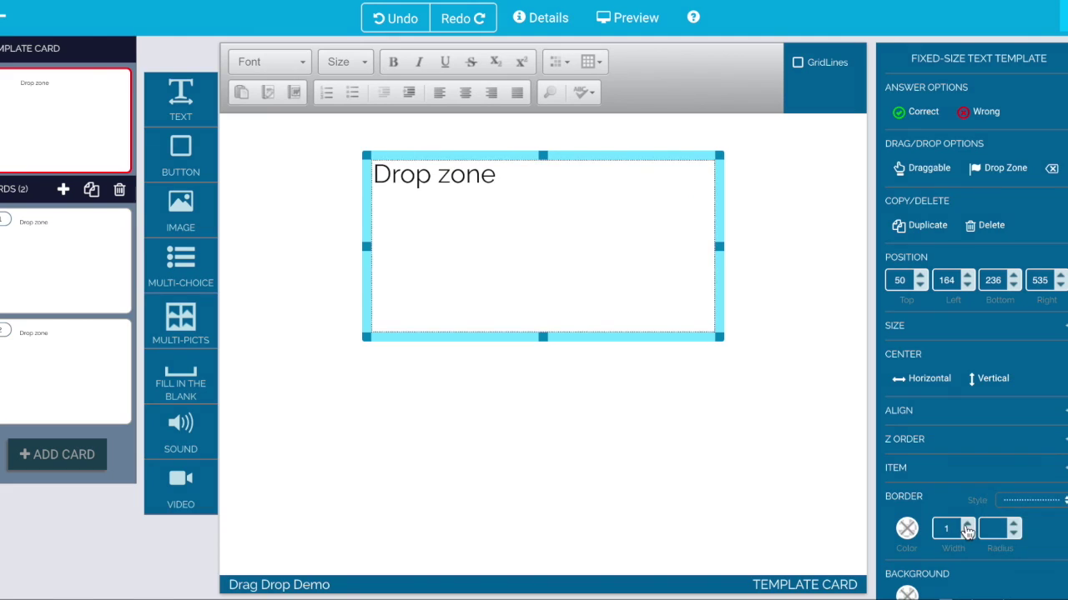
pyautogui.click(906, 528)
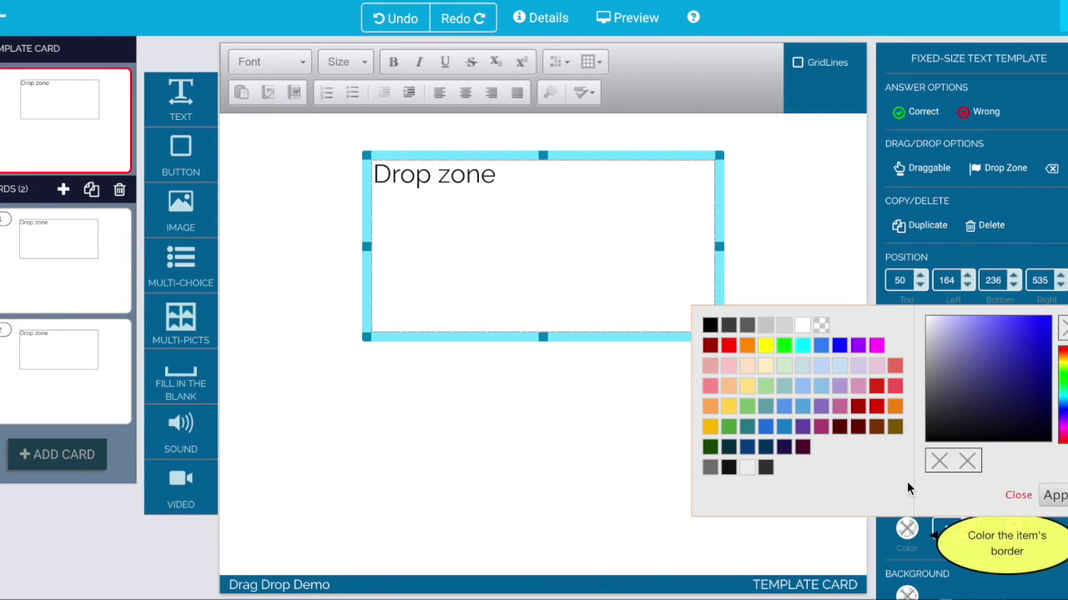
pyautogui.click(875, 385)
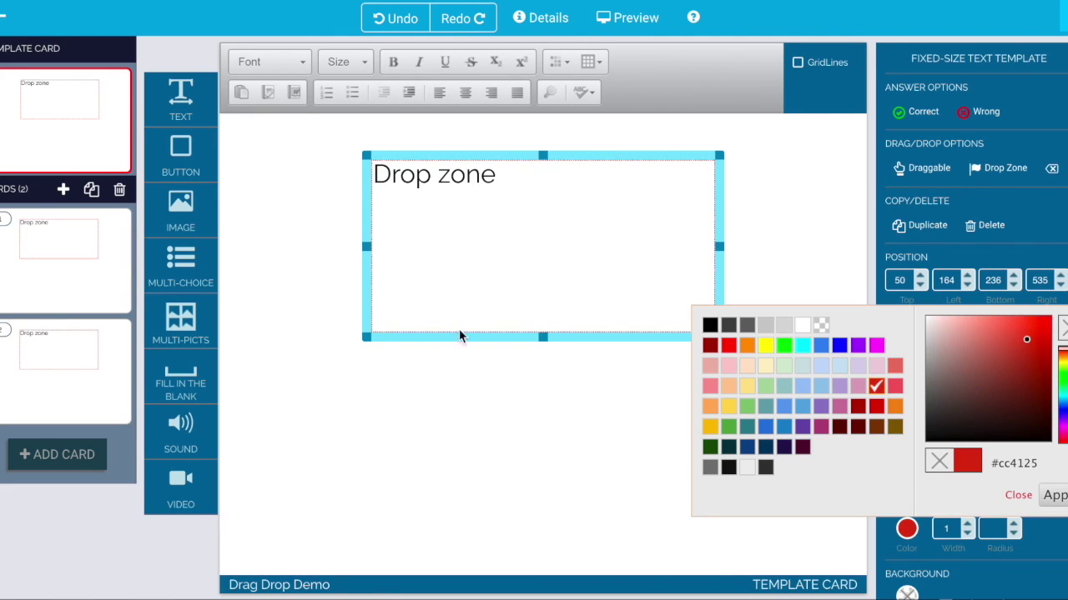
pyautogui.click(326, 289)
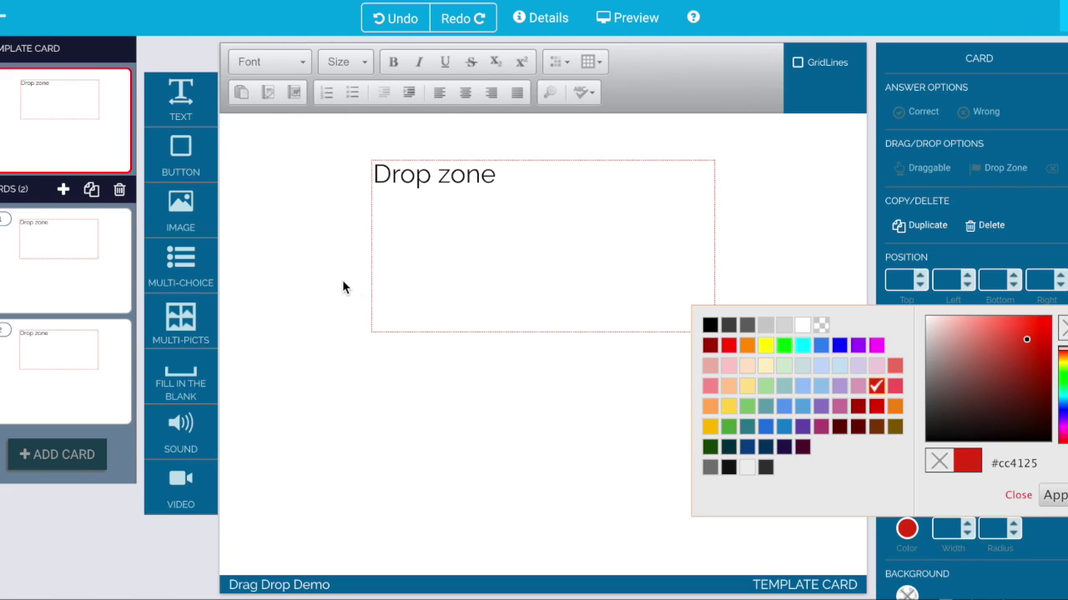
pyautogui.click(1017, 494)
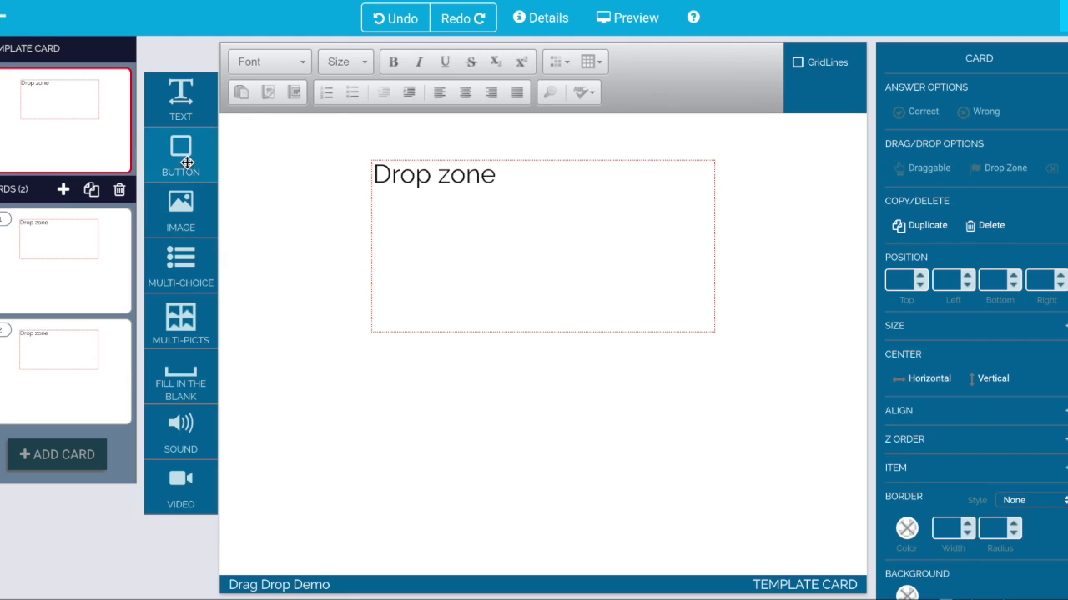
# Add the eagle.jpg image below the text box at the card's lower left and shrink it to about 161 by 158
pyautogui.moveTo(177, 201); pyautogui.dragTo(333, 412)
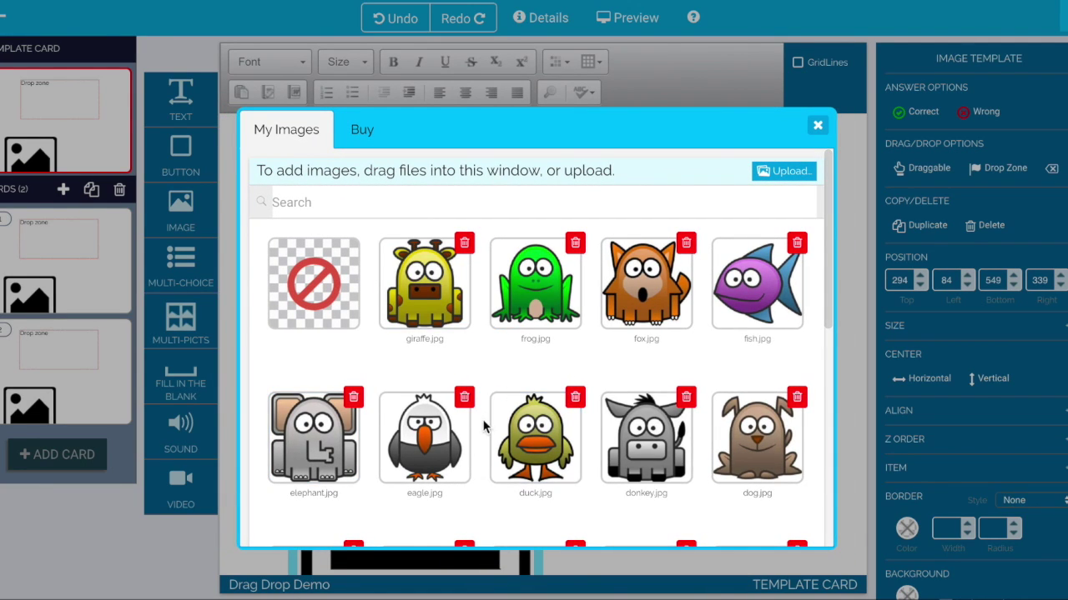
pyautogui.click(442, 438)
pyautogui.moveTo(537, 386); pyautogui.dragTo(469, 445)
pyautogui.moveTo(387, 497); pyautogui.dragTo(397, 429)
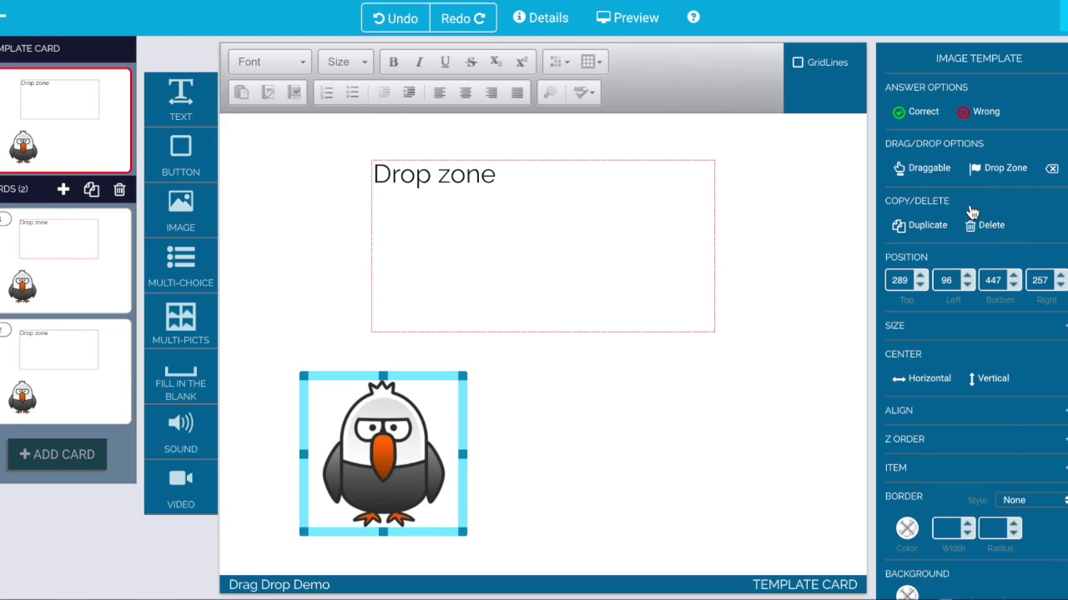
# Duplicate the eagle image twice and place the copies to its right to form a row of three
pyautogui.click(924, 234)
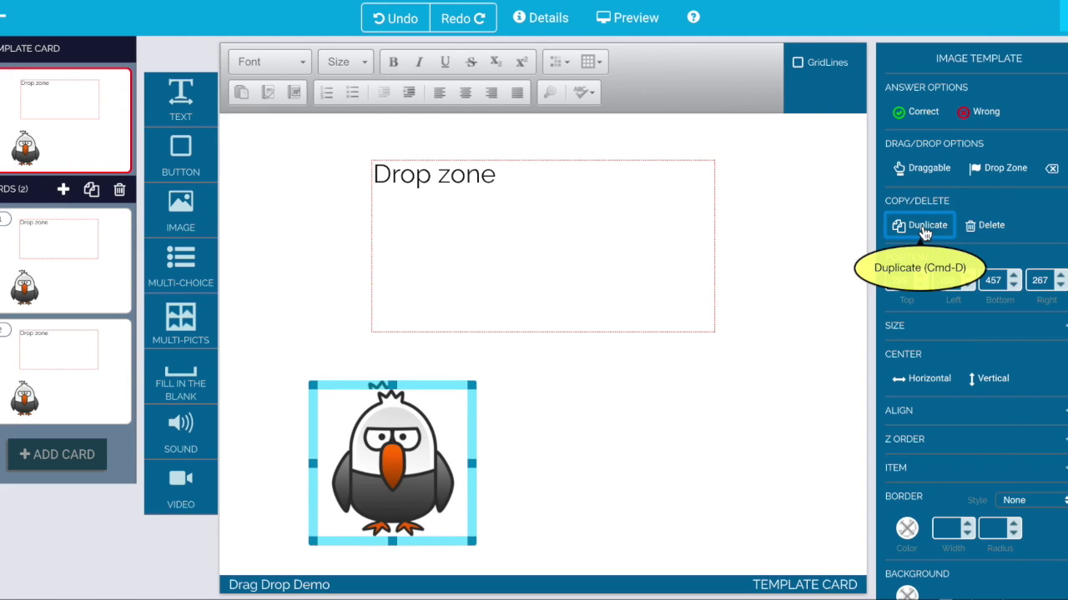
pyautogui.moveTo(408, 454); pyautogui.dragTo(545, 443)
pyautogui.click(333, 482)
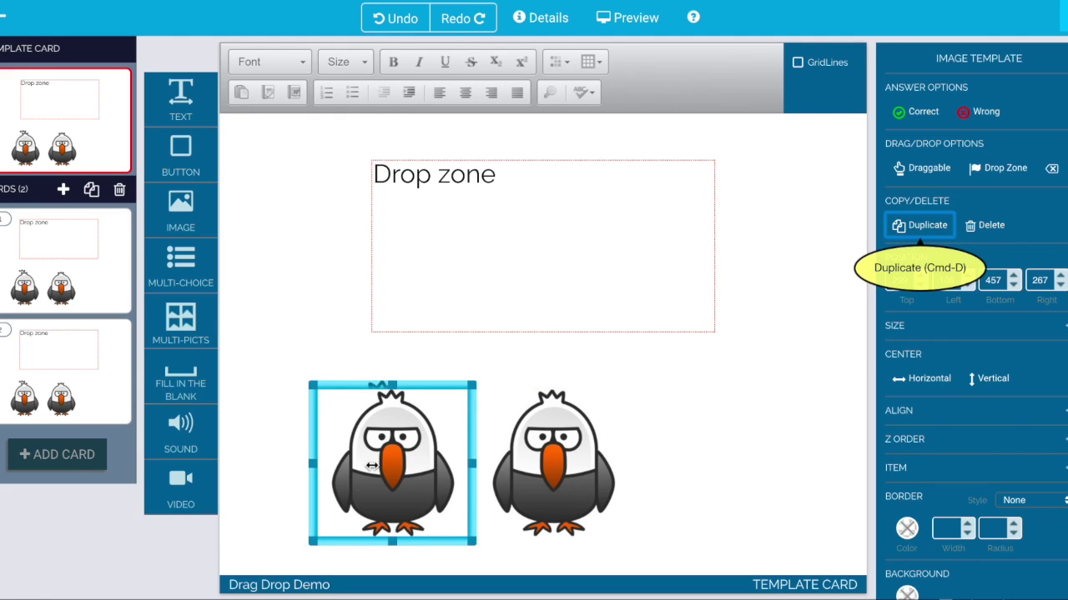
pyautogui.press('super+d')
pyautogui.moveTo(371, 465); pyautogui.dragTo(715, 460)
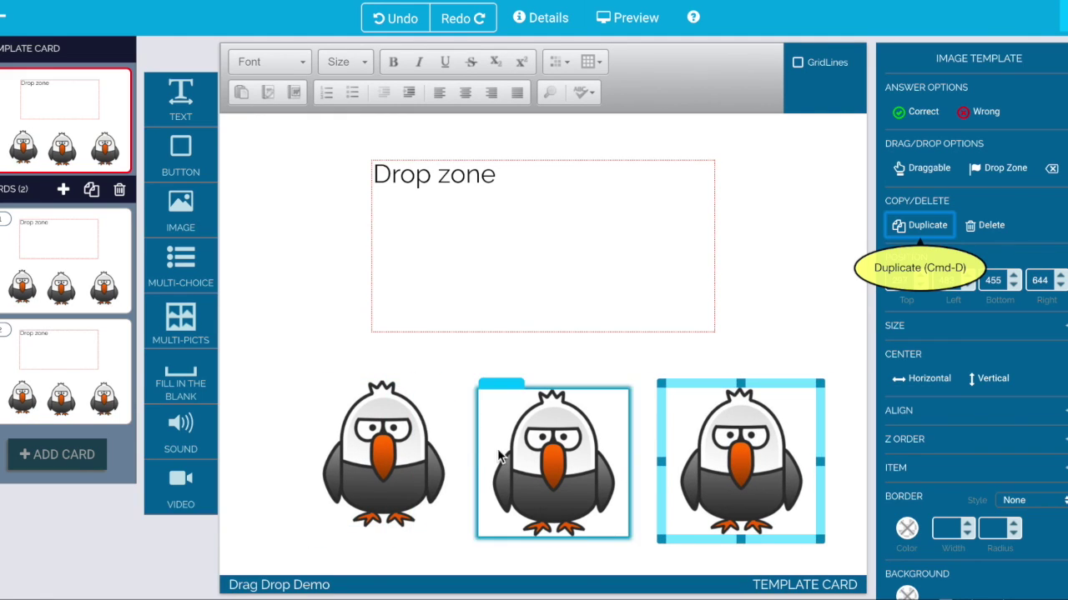
# Align the top edges of the three eagle images with the leftmost one
pyautogui.click(426, 451)
pyautogui.keyDown('shift'); pyautogui.click(542, 451); pyautogui.keyUp('shift')
pyautogui.keyDown('shift'); pyautogui.click(738, 467); pyautogui.keyUp('shift')
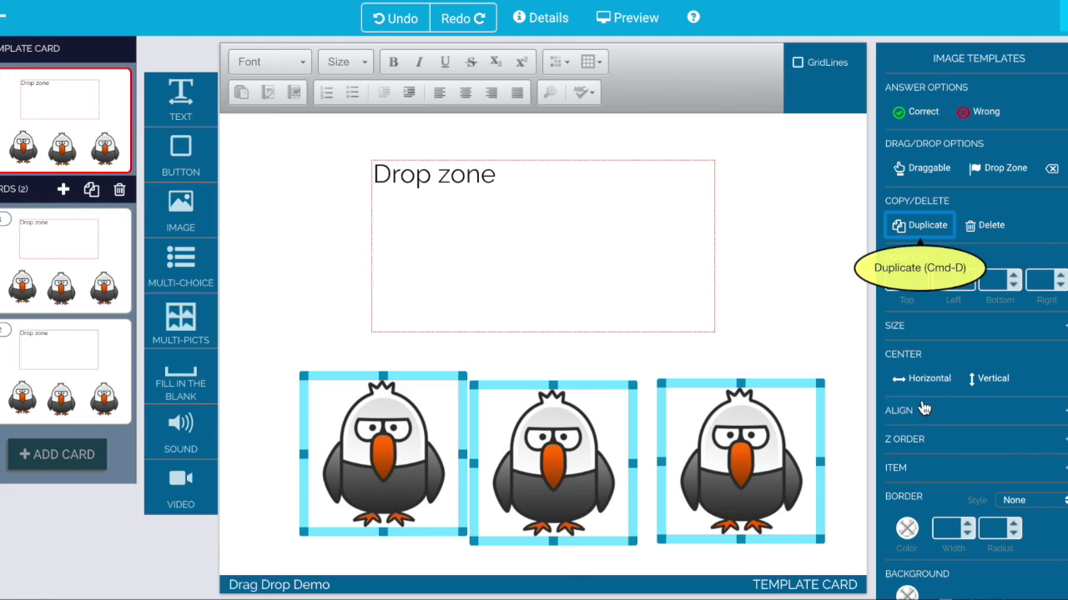
pyautogui.click(913, 414)
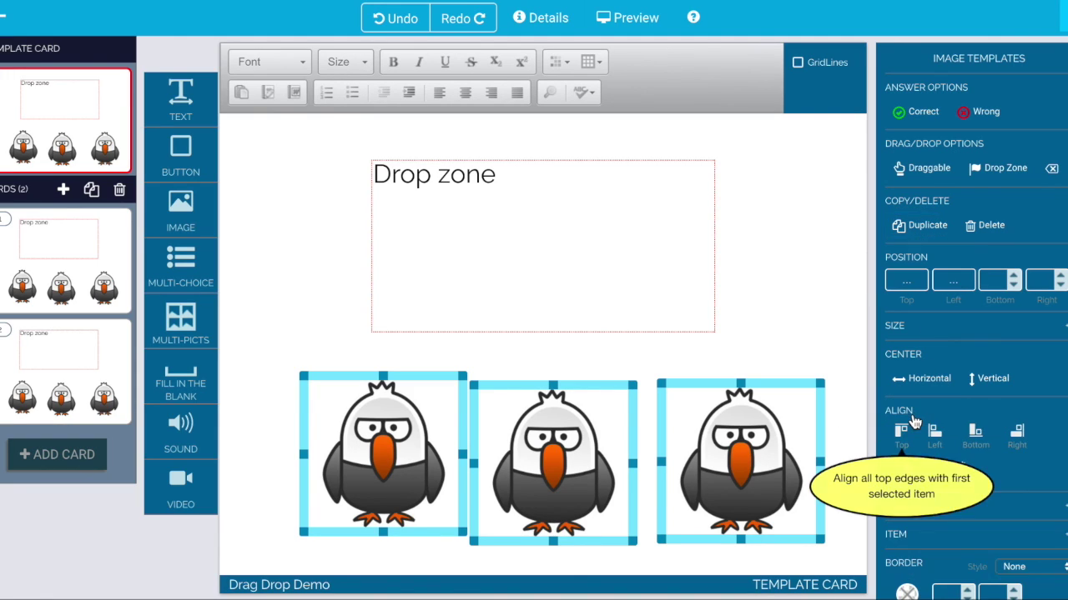
pyautogui.click(900, 431)
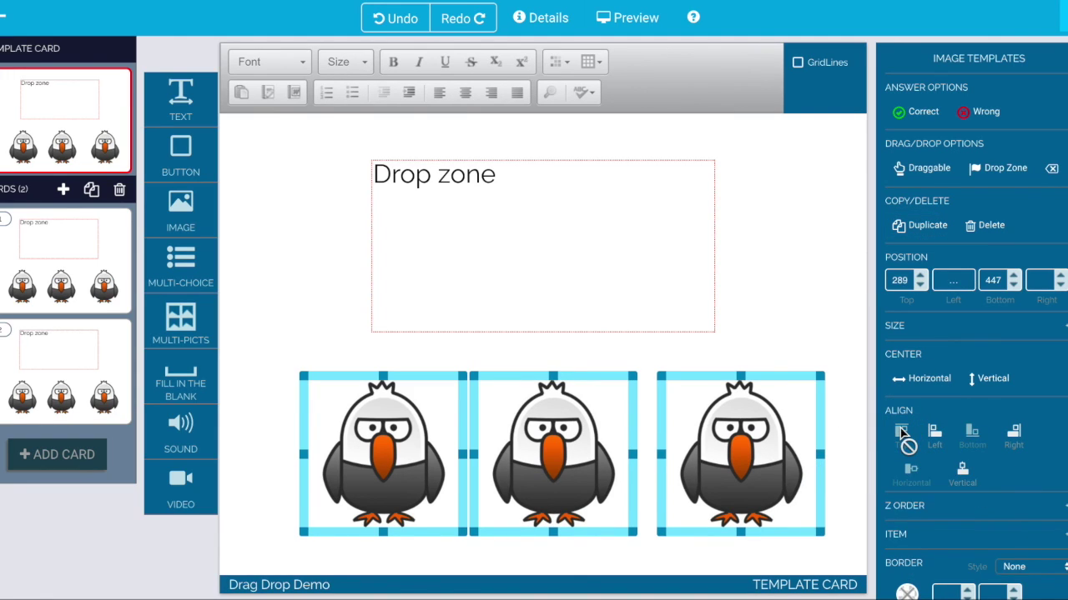
pyautogui.click(297, 434)
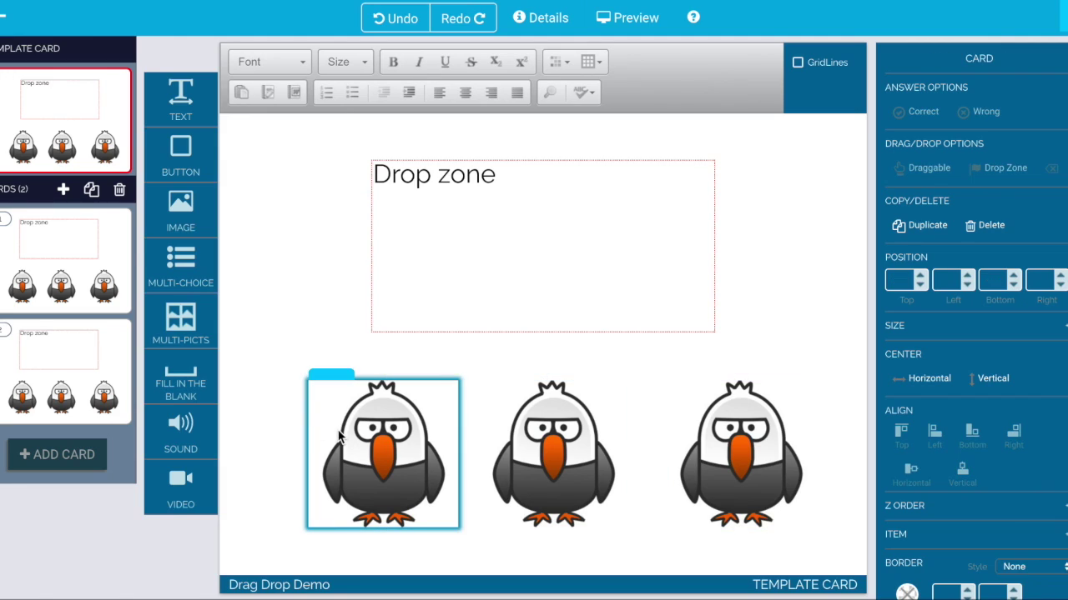
# Move the leftmost eagle slightly left to even out the spacing, and shift all three eagles left together to center the row
pyautogui.click(339, 436)
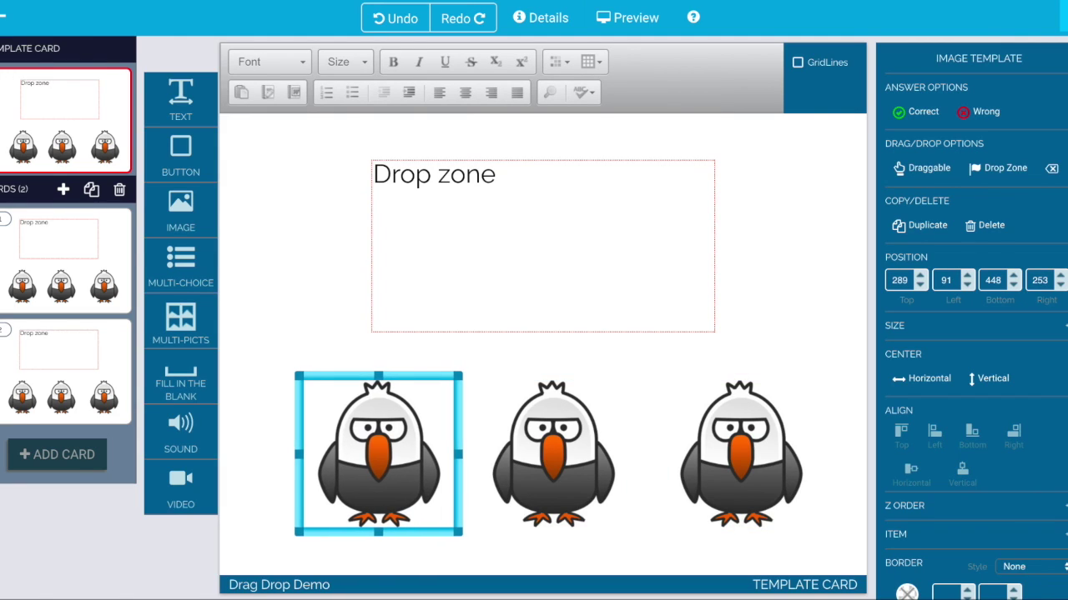
pyautogui.moveTo(421, 455); pyautogui.dragTo(414, 455)
pyautogui.keyDown('shift'); pyautogui.click(557, 434); pyautogui.keyUp('shift')
pyautogui.keyDown('shift'); pyautogui.click(745, 460); pyautogui.keyUp('shift')
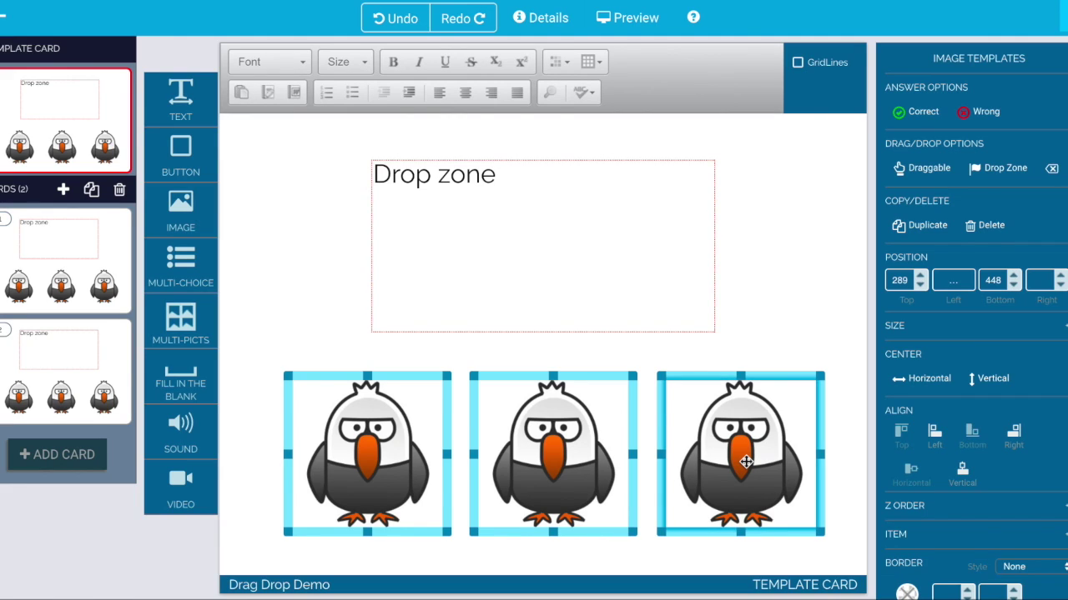
pyautogui.moveTo(570, 452); pyautogui.dragTo(549, 455)
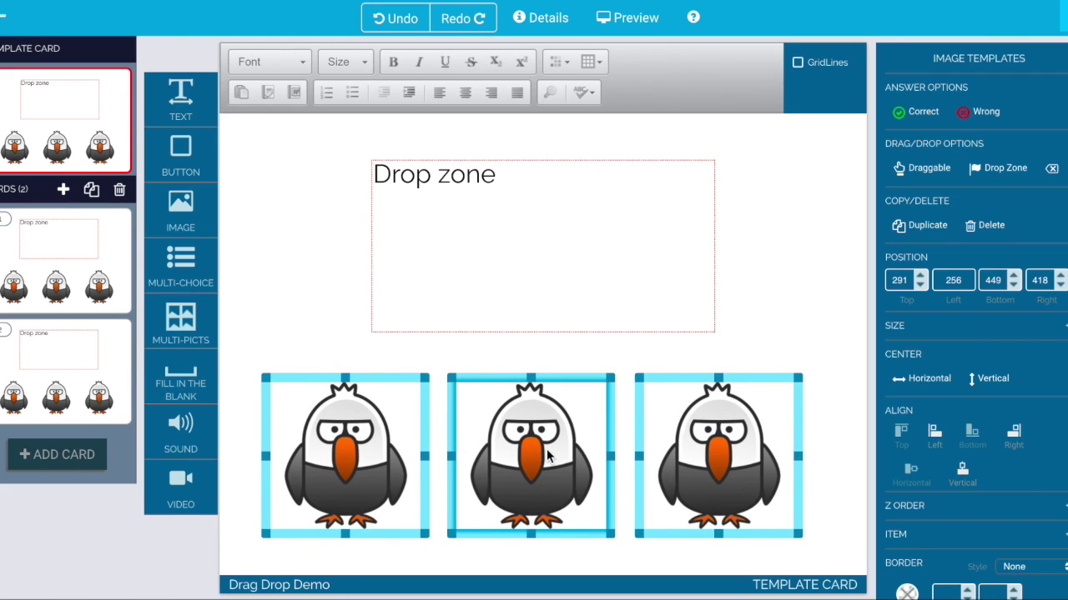
pyautogui.click(296, 346)
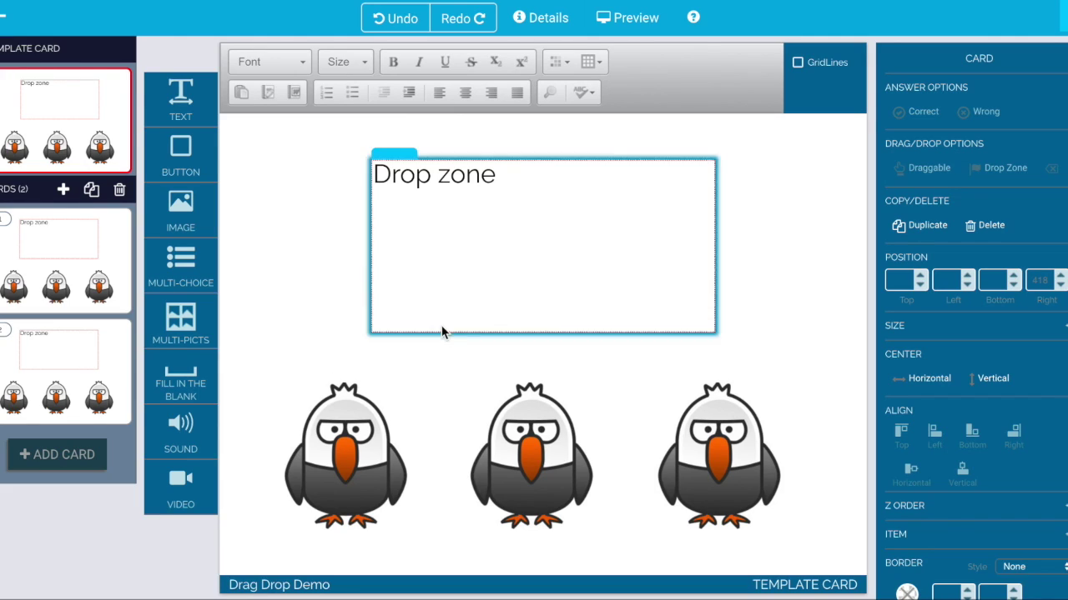
# Make all three eagle images draggable and set the "Drop zone" text box as a drop zone
pyautogui.click(384, 457)
pyautogui.keyDown('shift'); pyautogui.click(525, 464); pyautogui.keyUp('shift')
pyautogui.keyDown('shift'); pyautogui.click(705, 461); pyautogui.keyUp('shift')
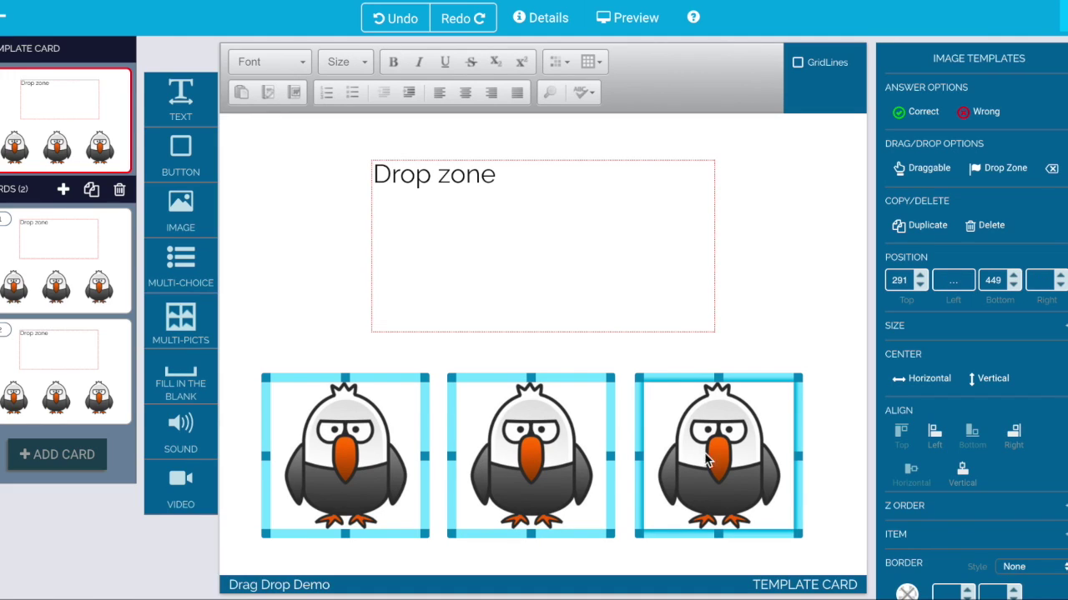
pyautogui.click(936, 170)
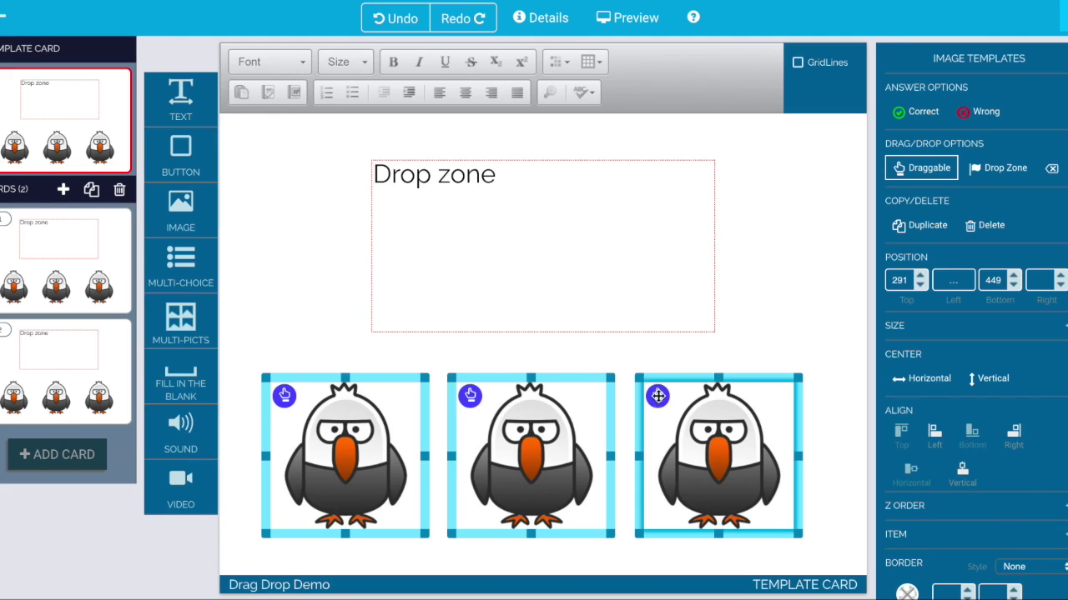
pyautogui.click(537, 261)
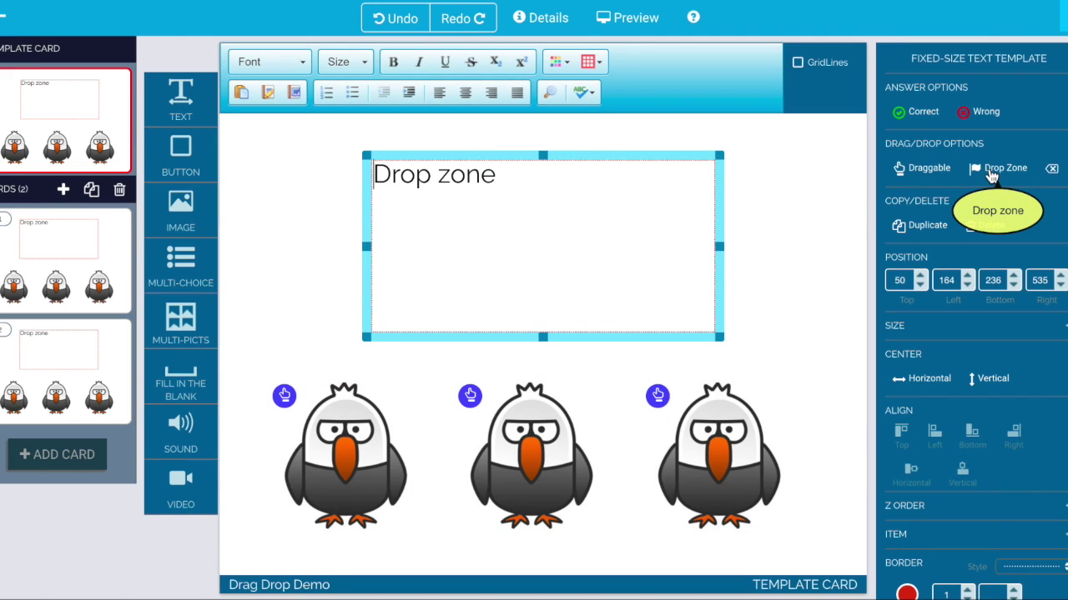
pyautogui.click(997, 168)
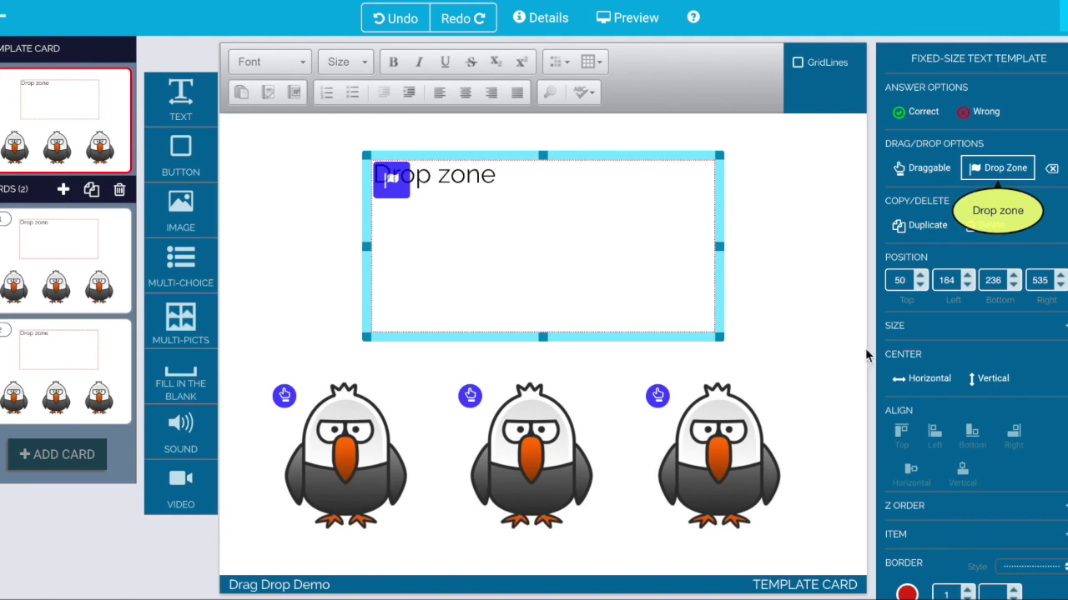
# Clear the drag/drop option from the rightmost eagle image
pyautogui.click(744, 441)
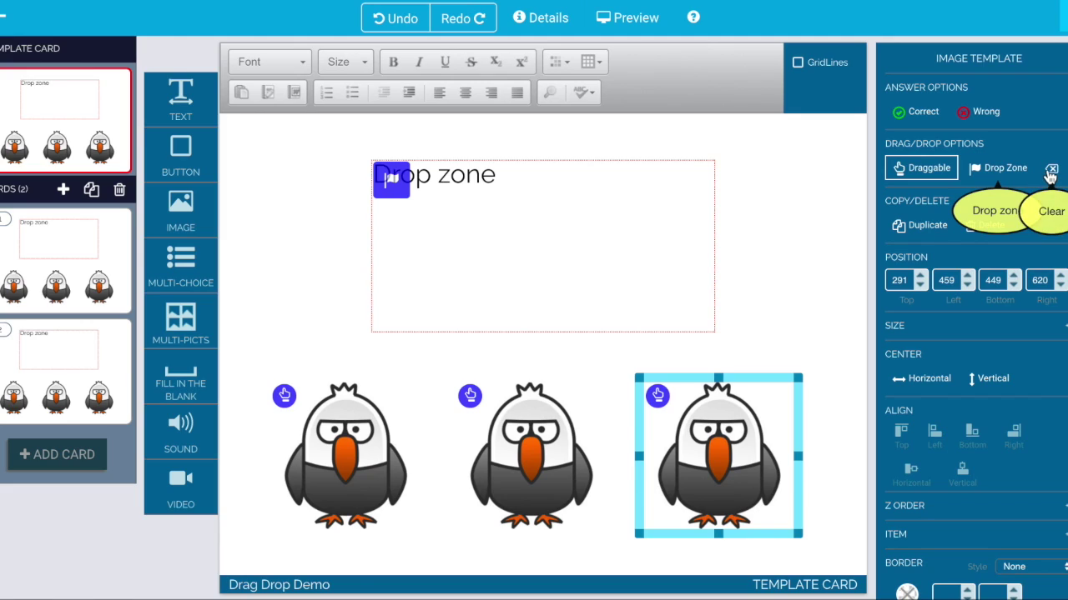
# Clear the text box's drag/drop option, try it as draggable, and set it back to drop zone
pyautogui.click(643, 238)
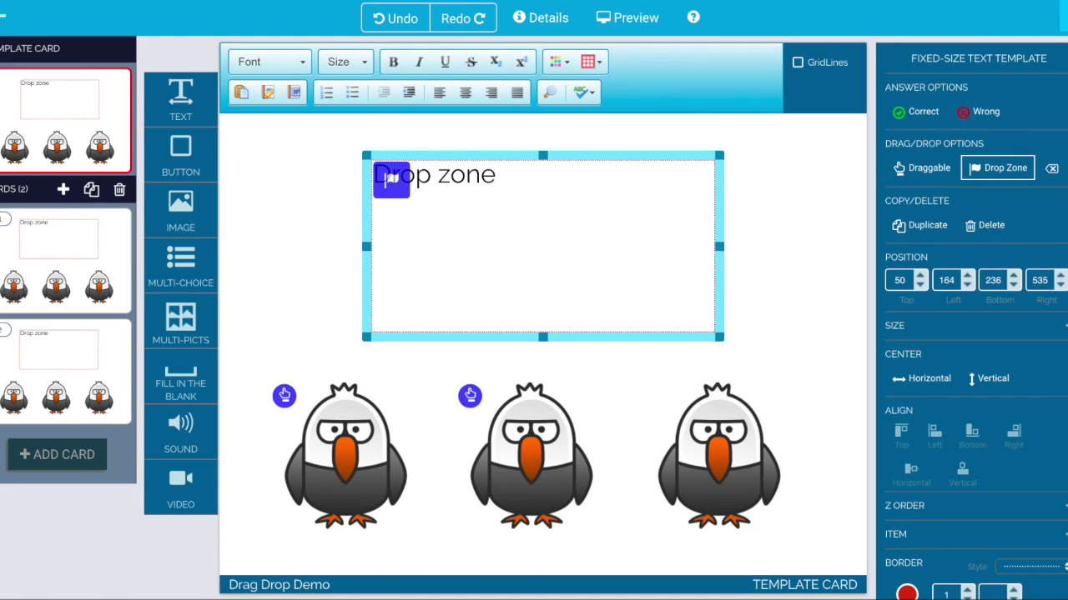
pyautogui.click(1051, 168)
pyautogui.click(932, 174)
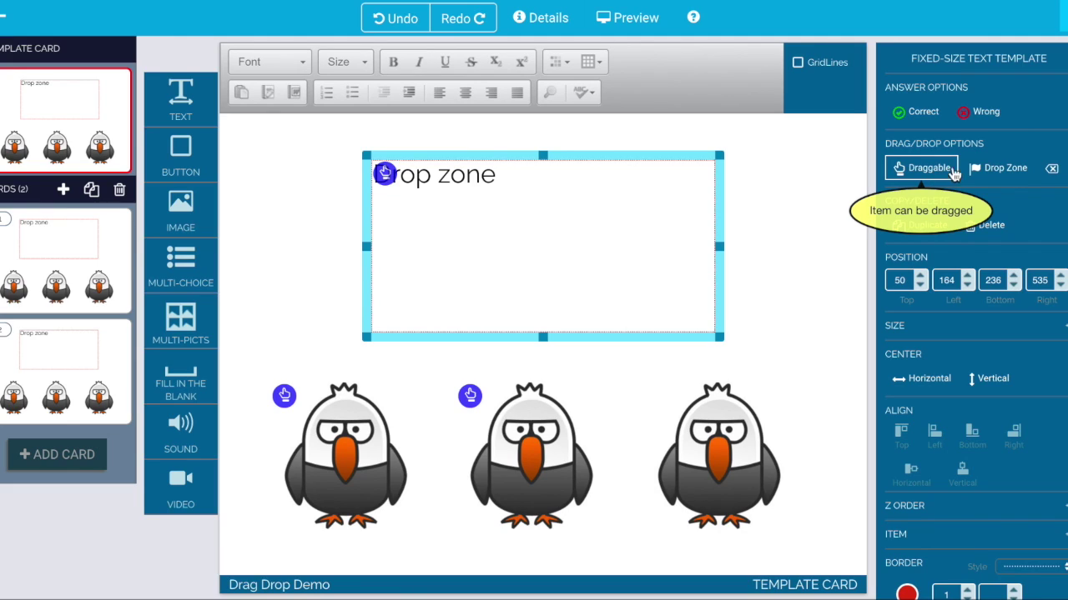
pyautogui.click(992, 170)
# Try the draggable, drop zone and clear options on the rightmost eagle image, and leave it set as draggable
pyautogui.click(777, 384)
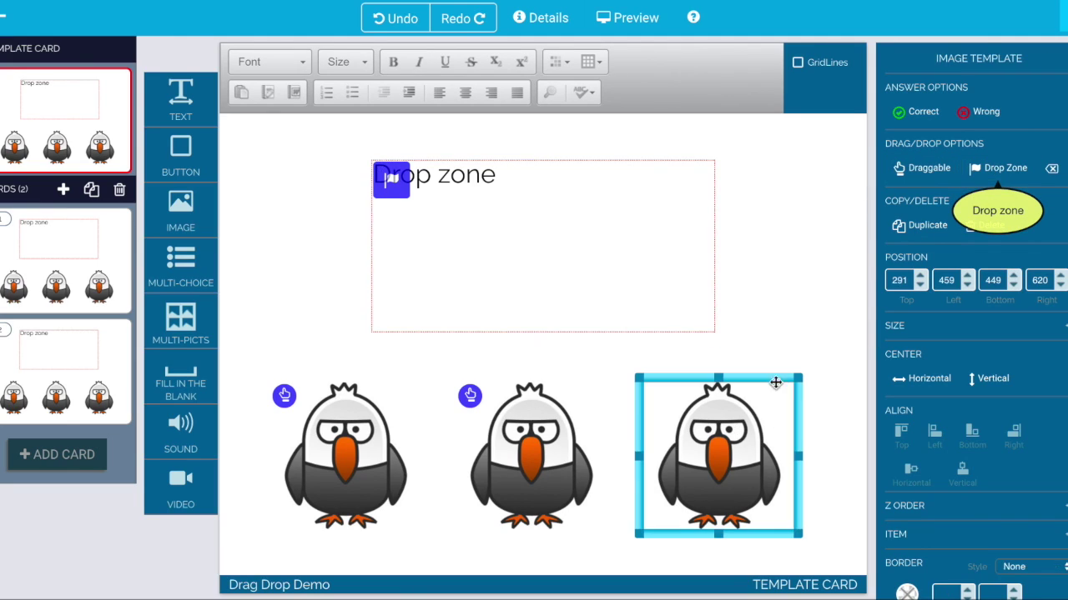
pyautogui.click(932, 174)
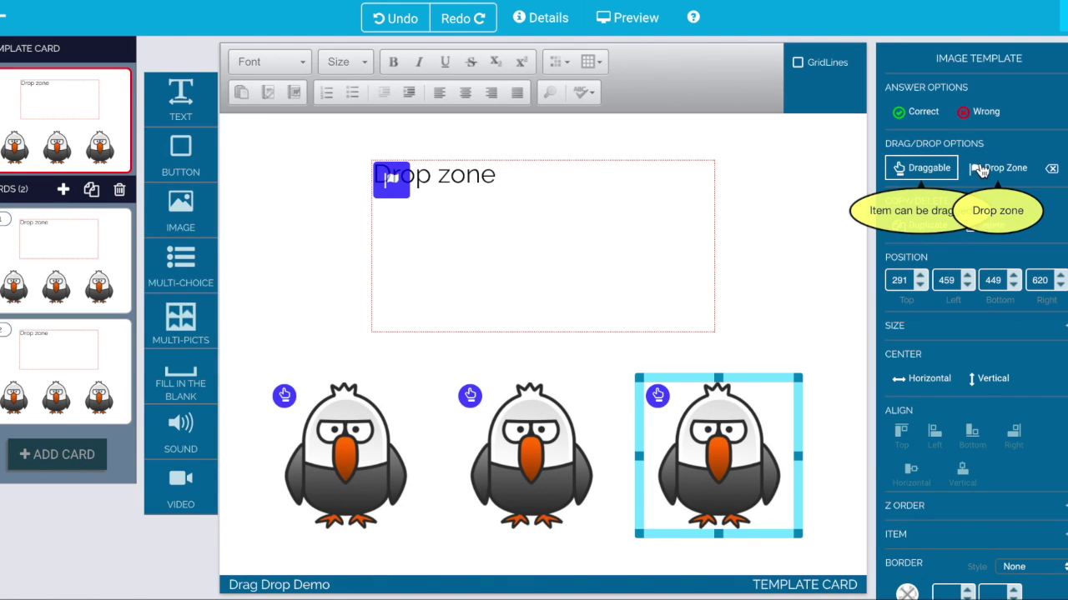
pyautogui.click(967, 170)
pyautogui.click(932, 174)
pyautogui.click(967, 169)
pyautogui.click(943, 170)
pyautogui.click(1001, 169)
pyautogui.click(1051, 169)
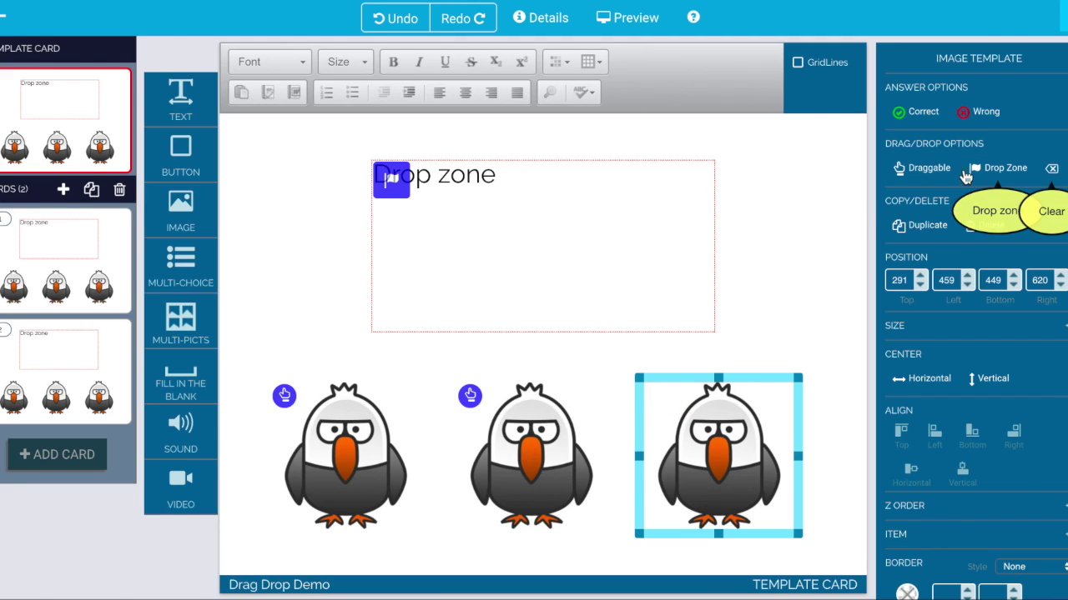
pyautogui.click(941, 173)
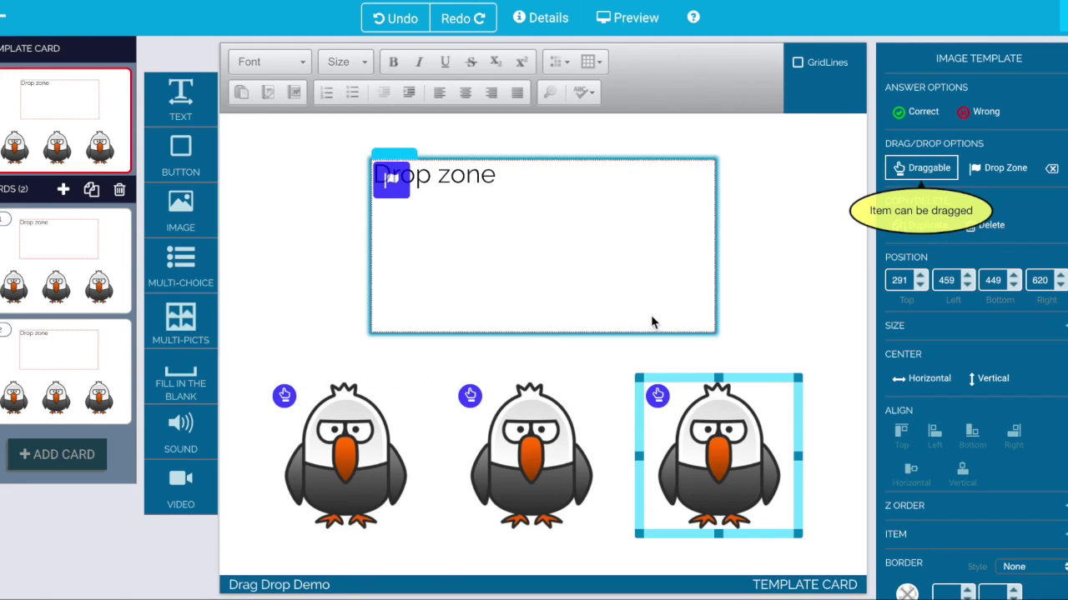
pyautogui.click(768, 304)
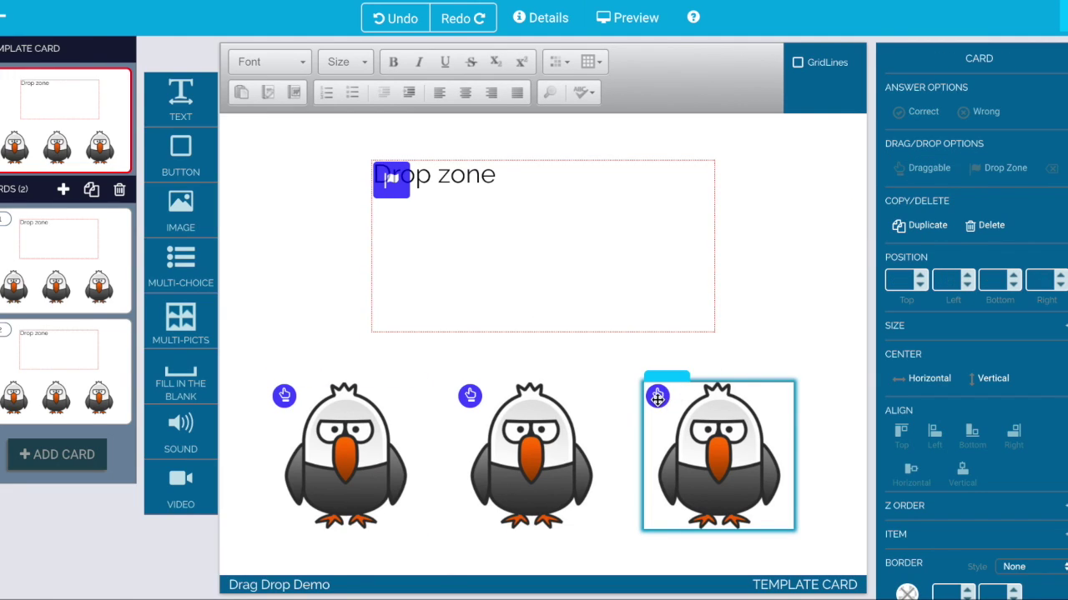
# Open card 1 and try pulling the rightmost eagle's draggable marker toward the drop zone
pyautogui.click(107, 252)
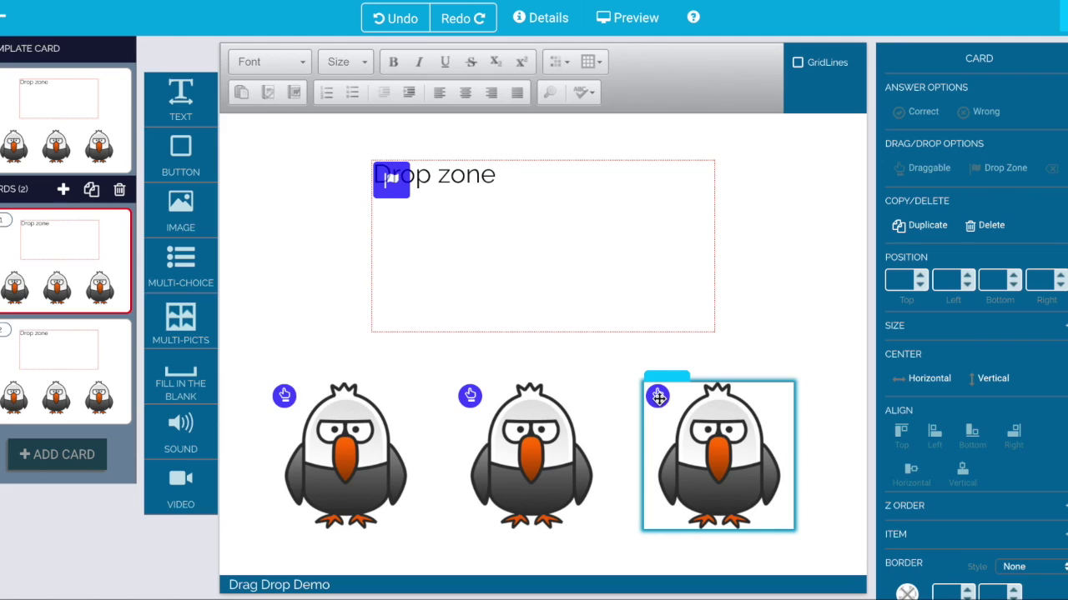
pyautogui.moveTo(658, 396); pyautogui.dragTo(529, 292)
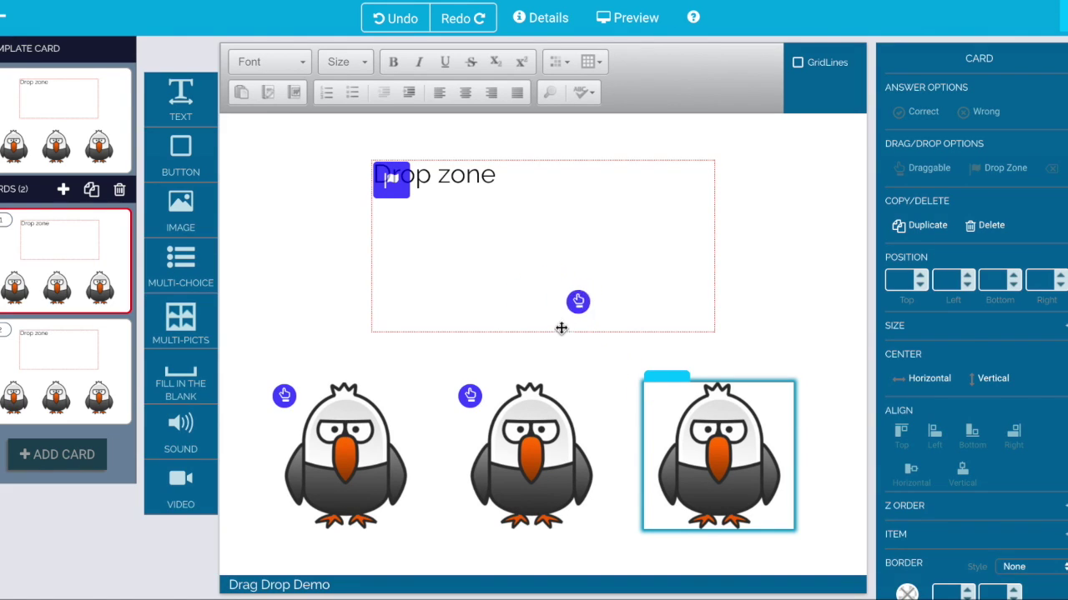
pyautogui.moveTo(668, 403); pyautogui.dragTo(594, 385)
pyautogui.click(677, 416)
pyautogui.click(575, 468)
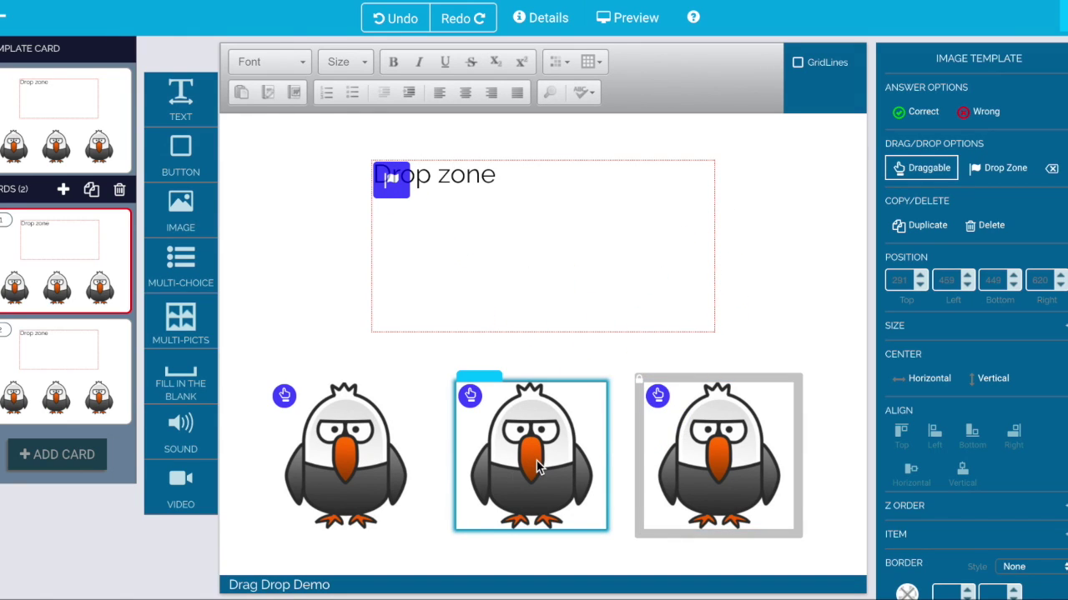
# Replace card 1's middle eagle with frog.jpg, the rightmost eagle with fish.jpg and the leftmost eagle with fox.jpg
pyautogui.doubleClick(538, 469)
pyautogui.click(550, 321)
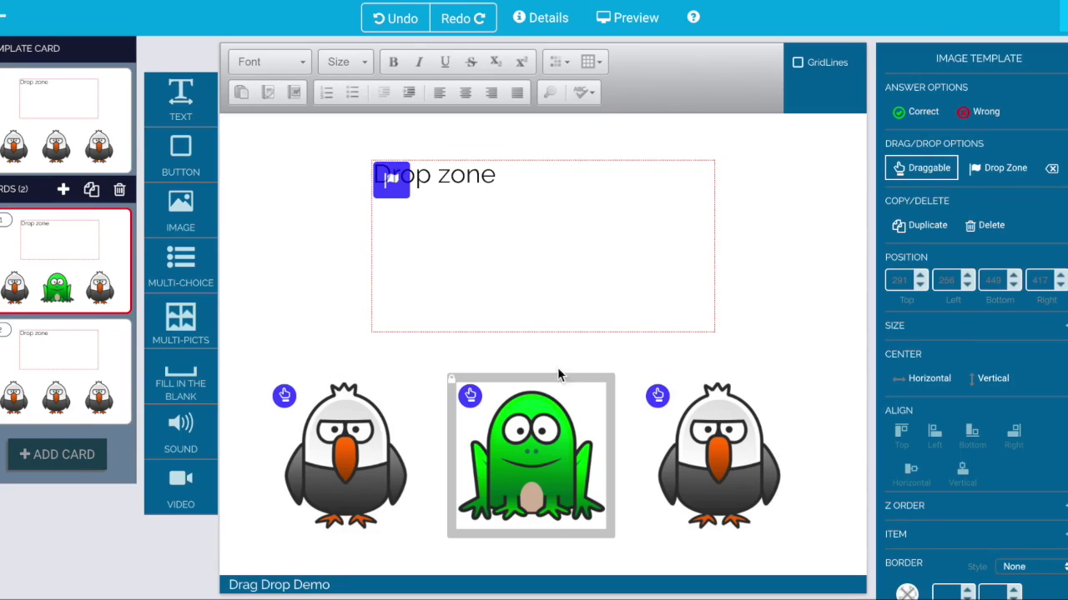
pyautogui.doubleClick(706, 466)
pyautogui.click(751, 310)
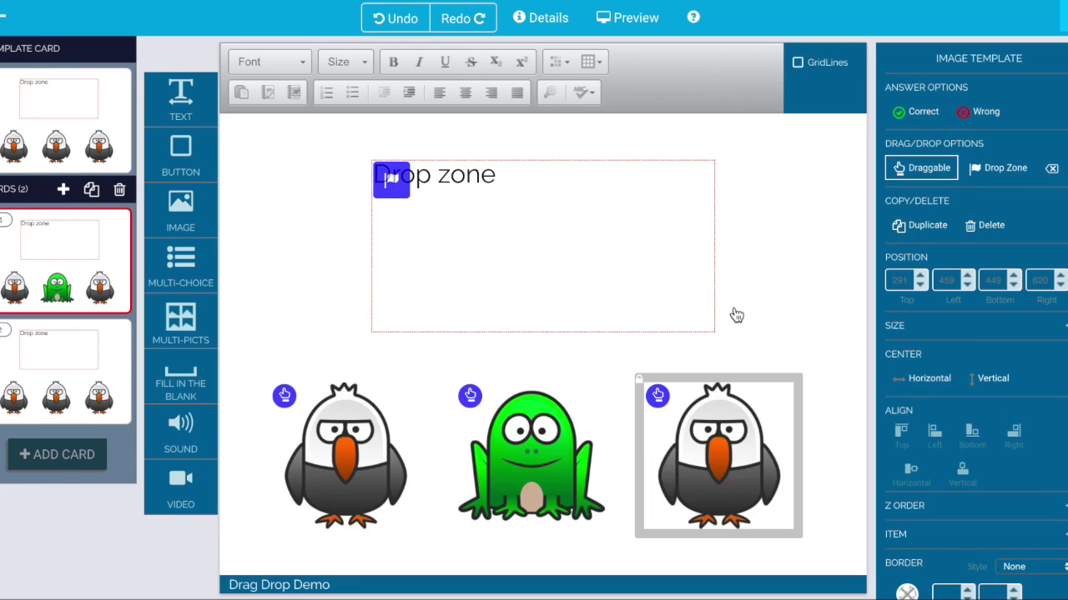
pyautogui.click(472, 467)
pyautogui.doubleClick(471, 467)
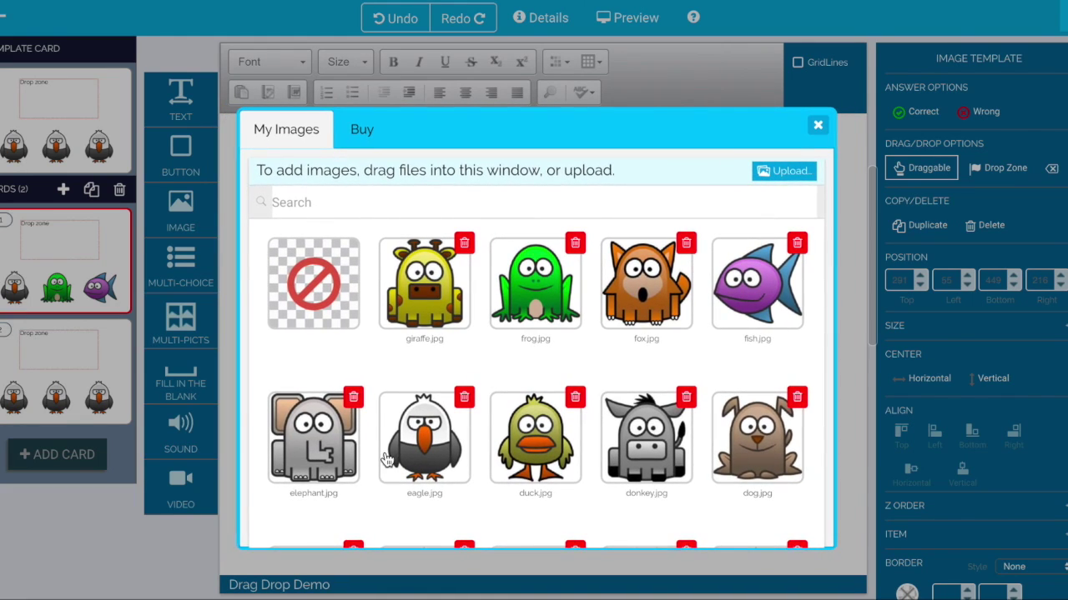
pyautogui.click(634, 315)
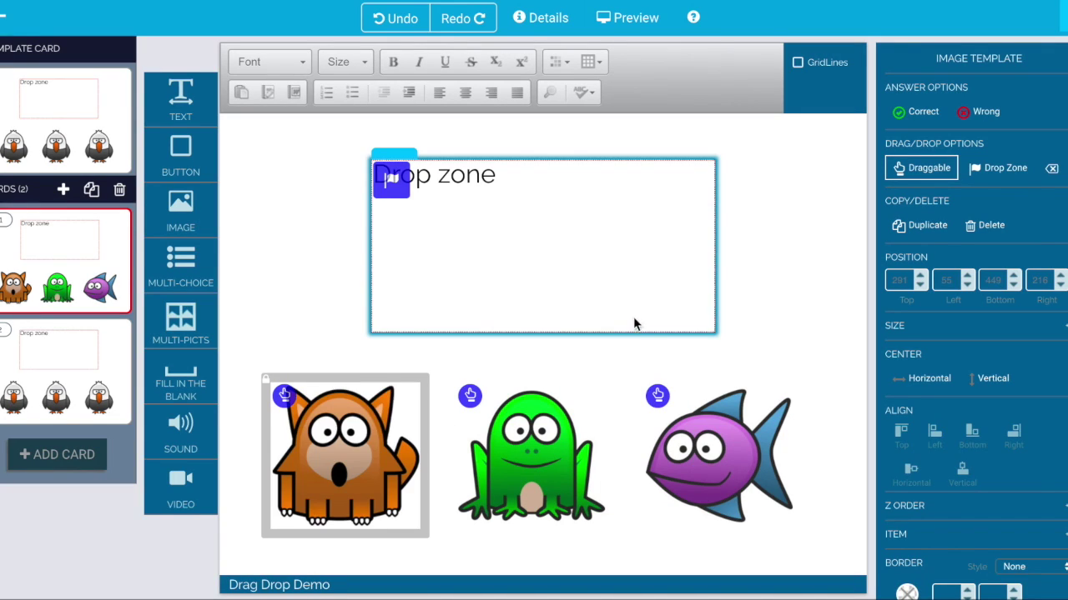
pyautogui.click(300, 158)
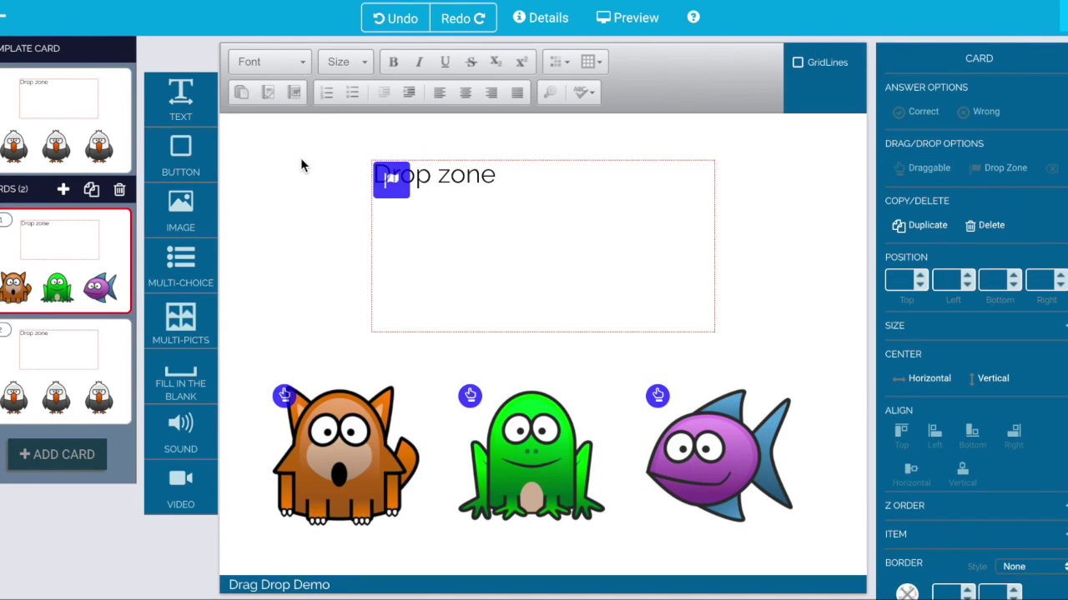
# Add a text box reading "Question" to the template card
pyautogui.click(121, 121)
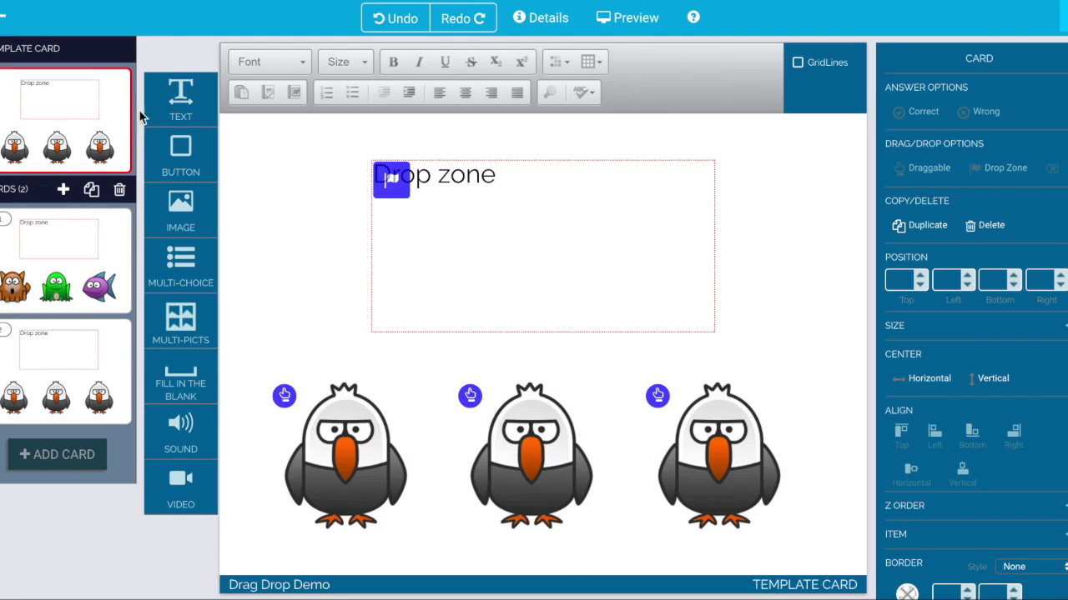
pyautogui.moveTo(170, 102); pyautogui.dragTo(298, 176)
pyautogui.click(298, 177)
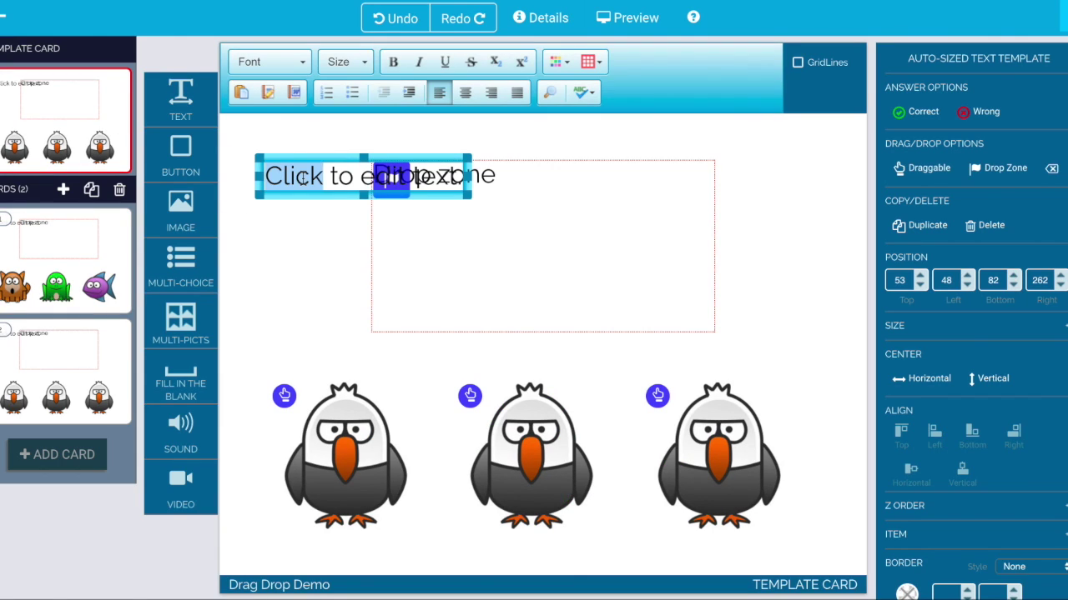
pyautogui.write('W')
pyautogui.press('BackSpace')
pyautogui.write('Question')
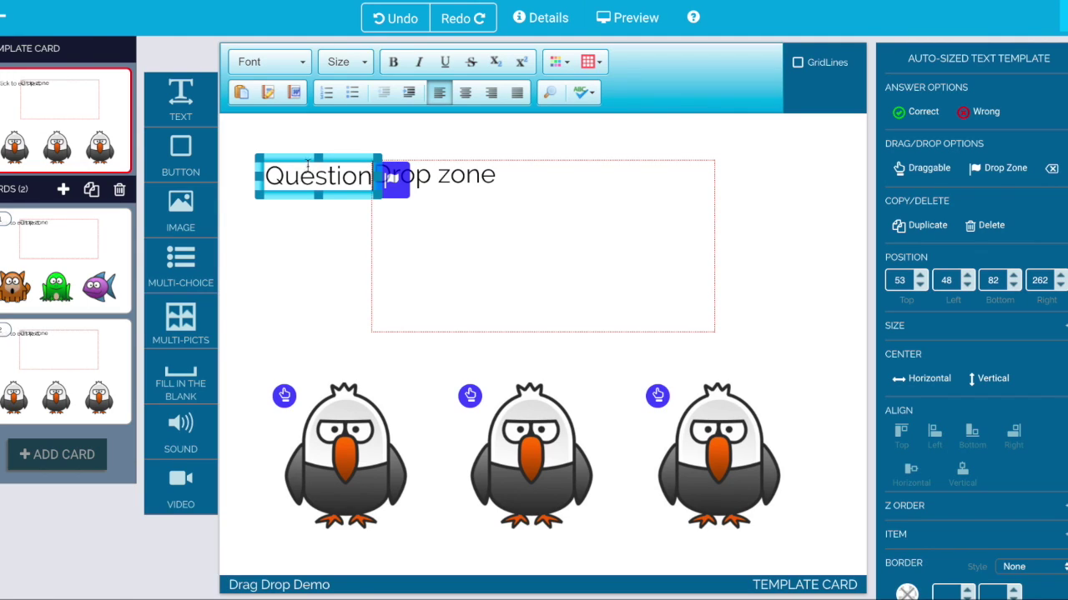
# Place the "Question" box at about top 22, left 33, widened to right 480, and move the drop zone down to about top 83
pyautogui.moveTo(305, 164); pyautogui.dragTo(292, 126)
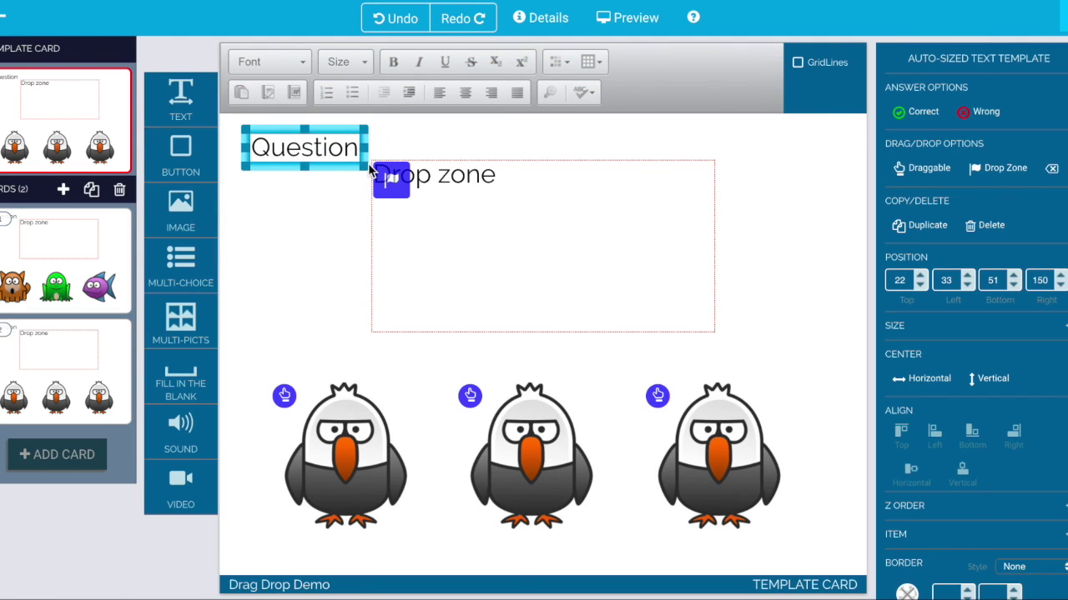
pyautogui.moveTo(369, 169); pyautogui.dragTo(669, 184)
pyautogui.click(672, 234)
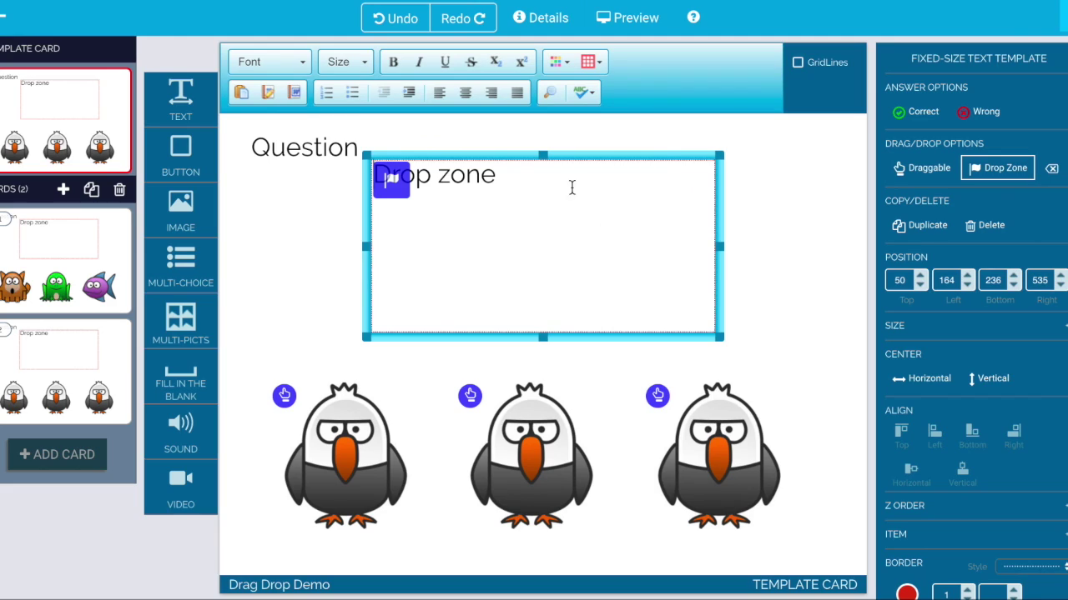
pyautogui.moveTo(681, 157); pyautogui.dragTo(687, 190)
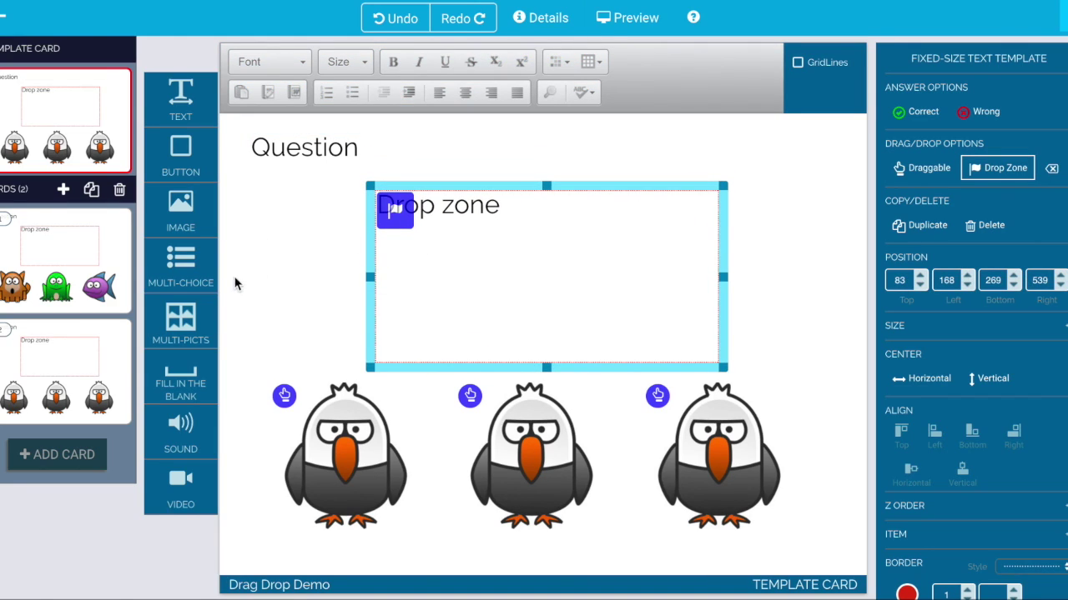
# Replace the "Question" text on card 1 with "Which is the mammal?"
pyautogui.click(35, 331)
pyautogui.click(35, 236)
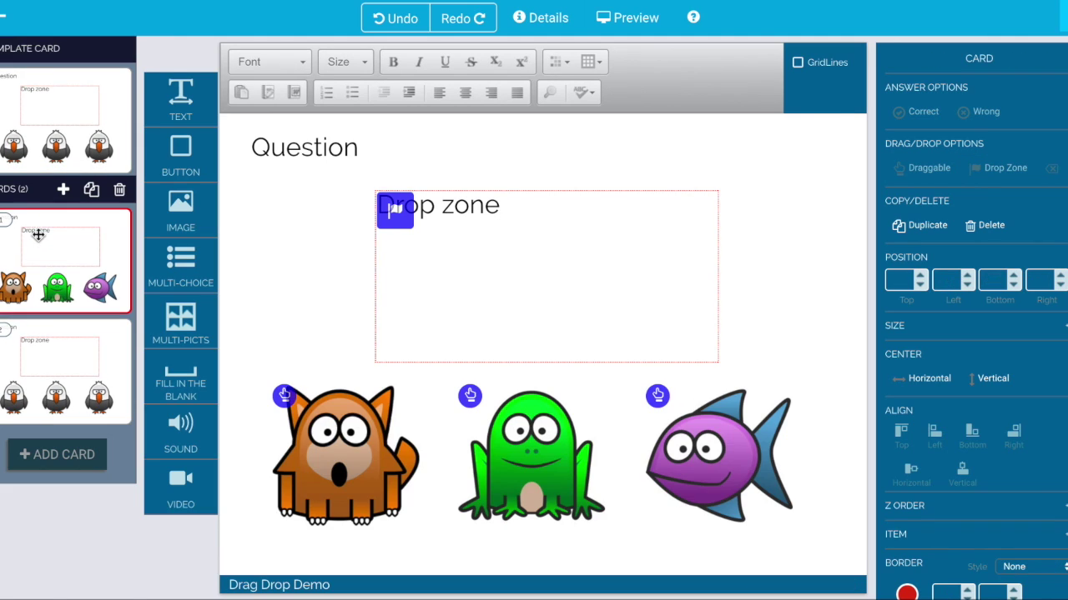
pyautogui.doubleClick(266, 156)
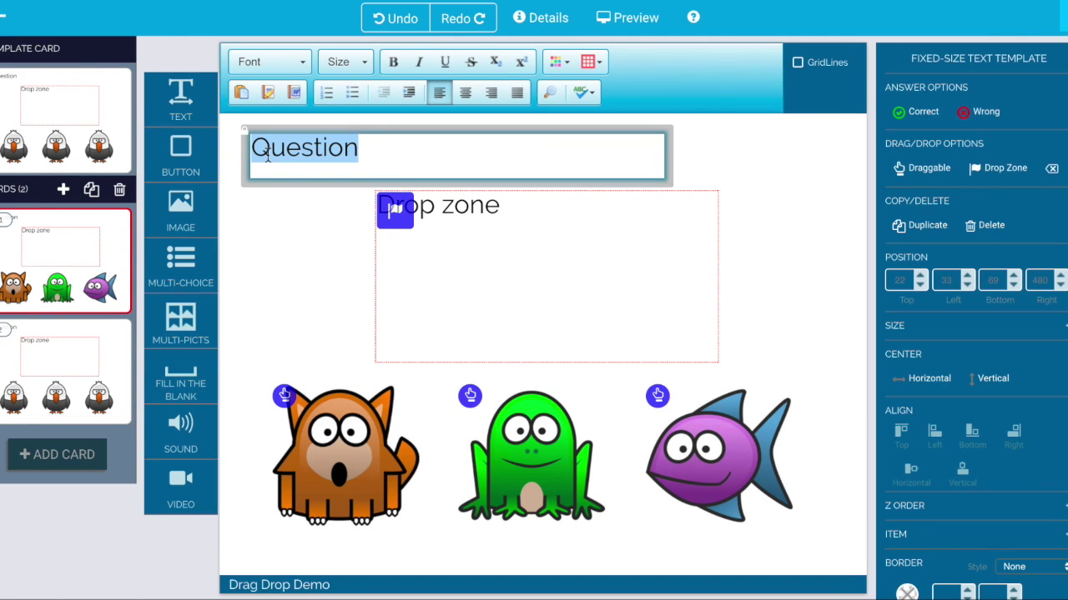
pyautogui.write('Which is the m')
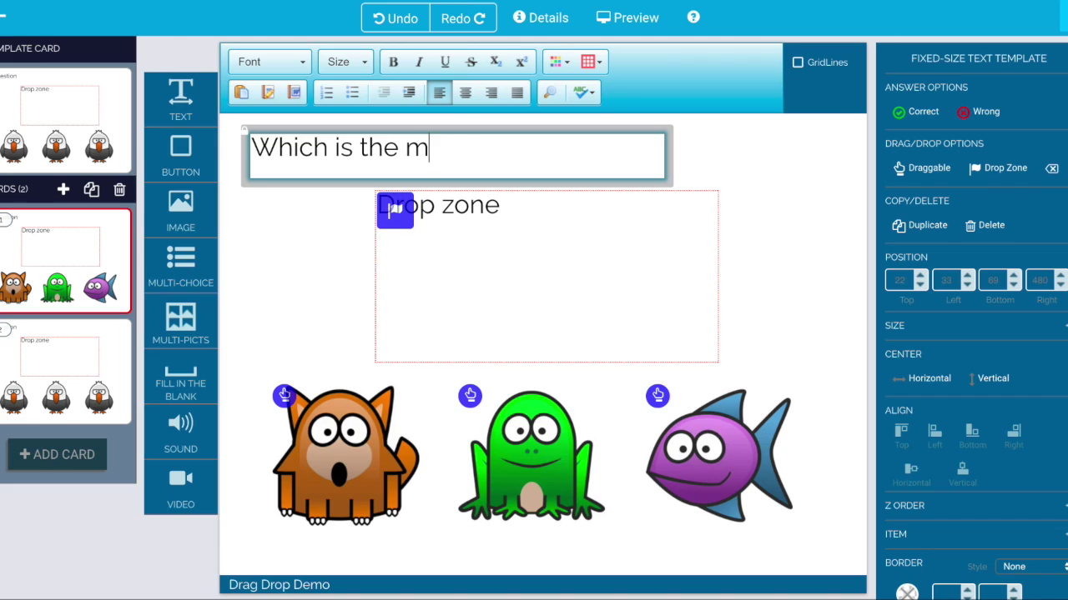
pyautogui.write('ammal?')
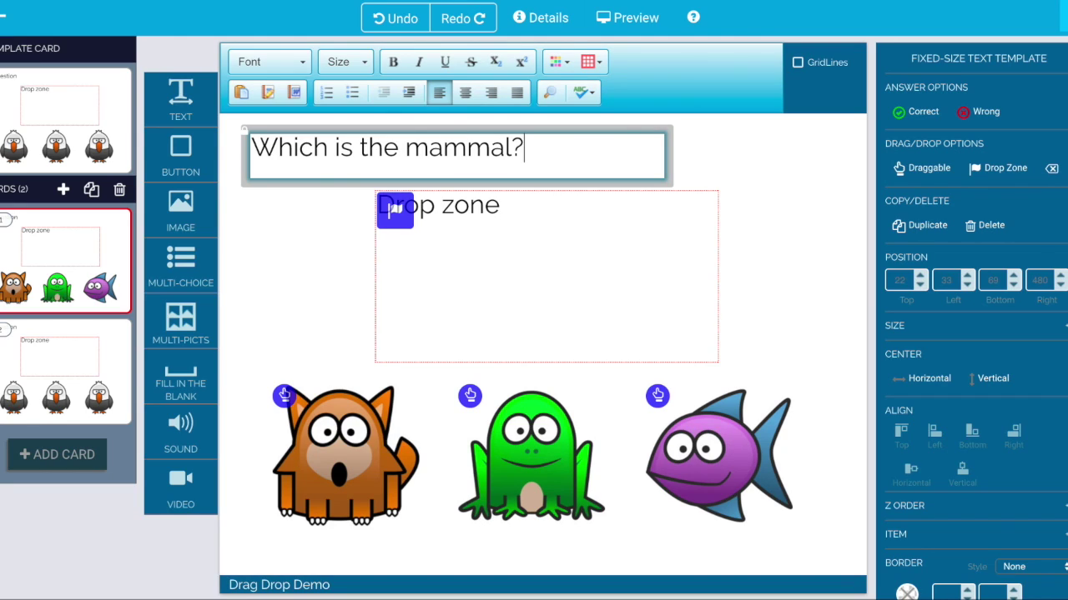
pyautogui.click(324, 326)
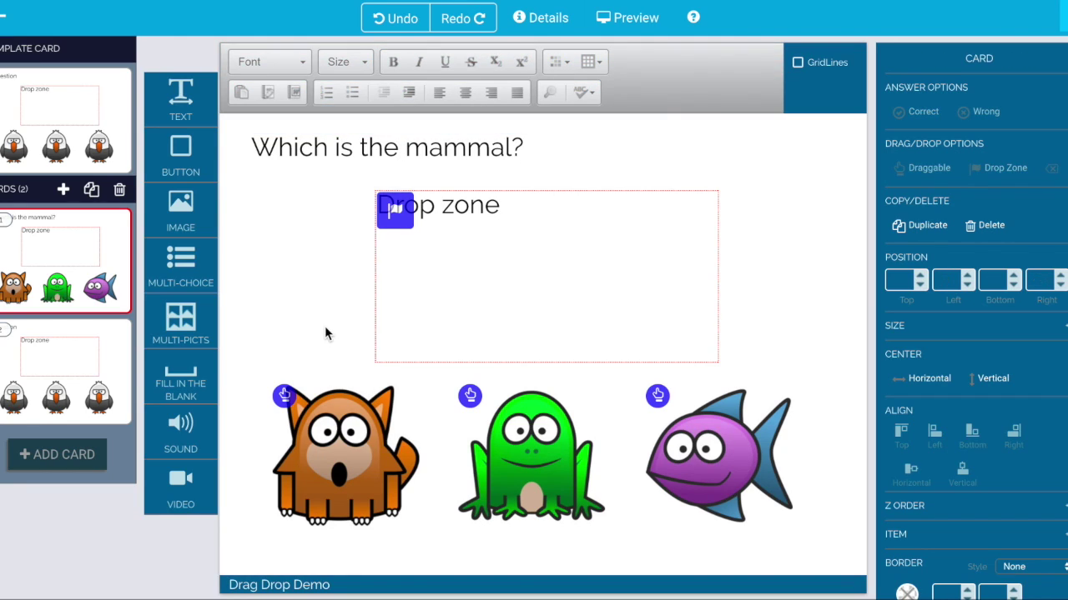
# Link the fox's draggable marker to the drop zone's flag marker as the correct match
pyautogui.click(323, 397)
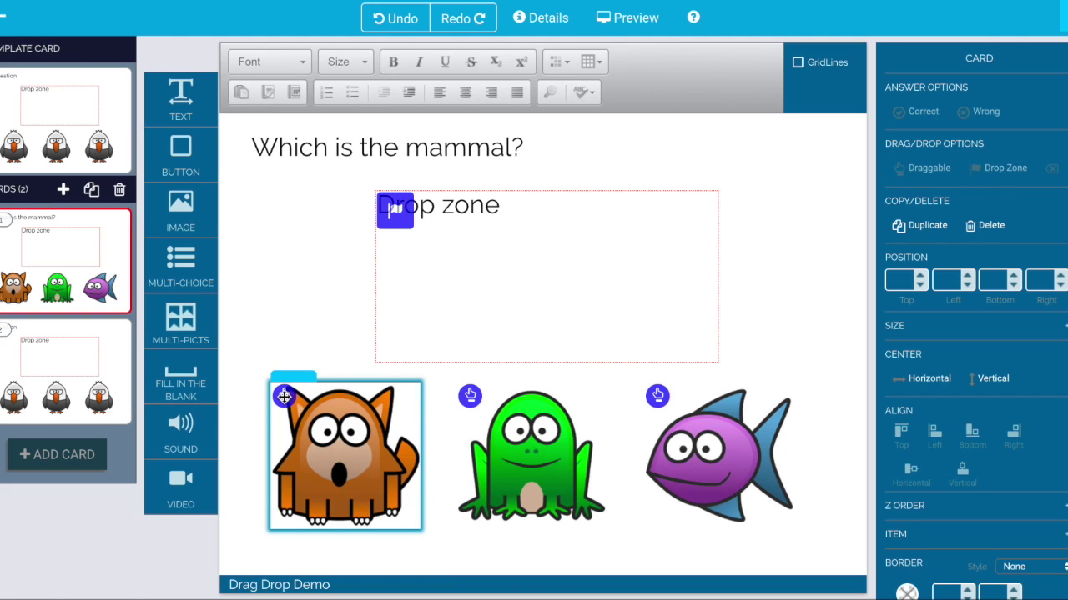
pyautogui.moveTo(285, 395); pyautogui.dragTo(309, 248)
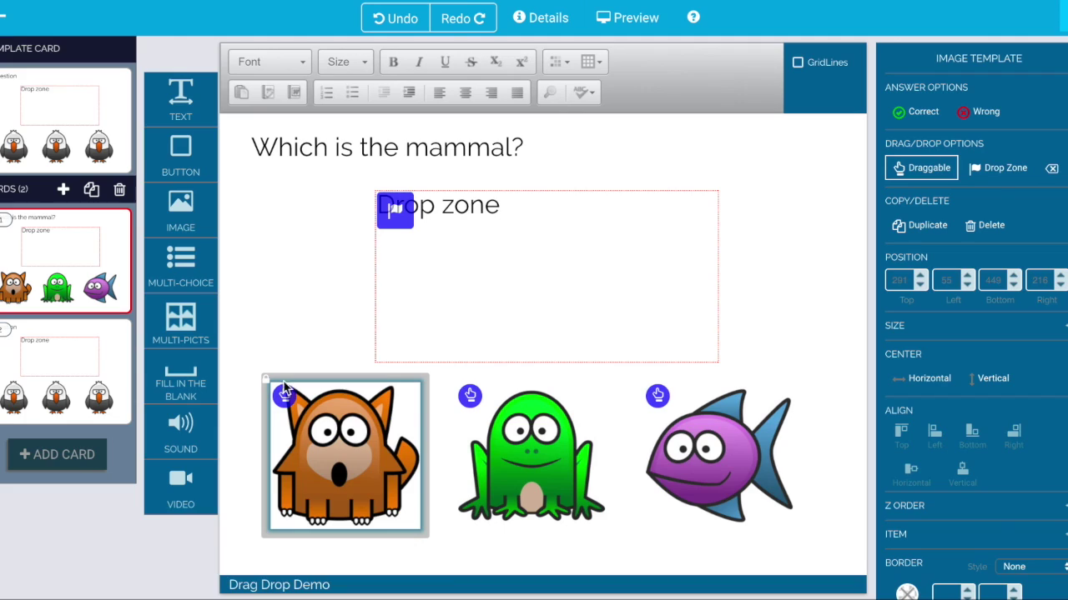
pyautogui.moveTo(283, 394); pyautogui.dragTo(388, 346)
pyautogui.moveTo(284, 394); pyautogui.dragTo(402, 206)
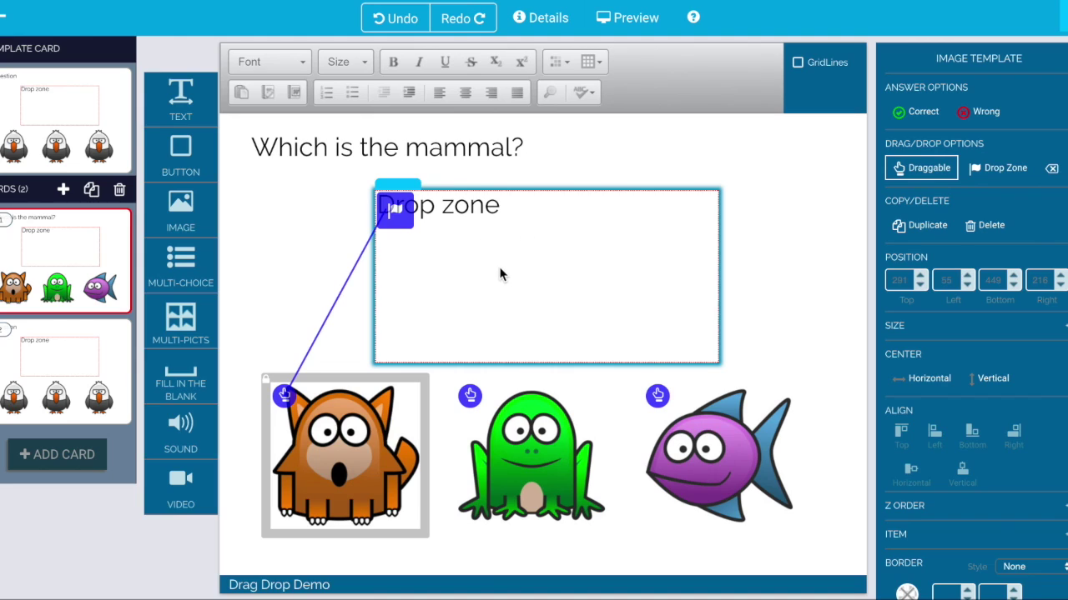
# Preview card 1, test moving the frog around and into the drop zone, and submit it as the answer
pyautogui.click(626, 18)
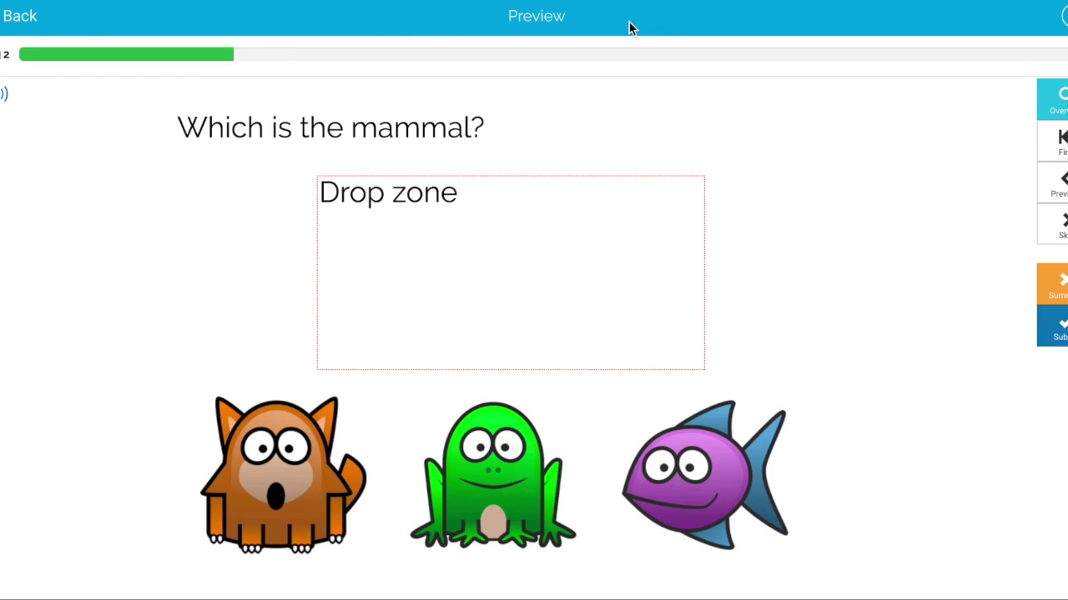
pyautogui.moveTo(492, 466); pyautogui.dragTo(428, 310)
pyautogui.moveTo(821, 280); pyautogui.dragTo(529, 429)
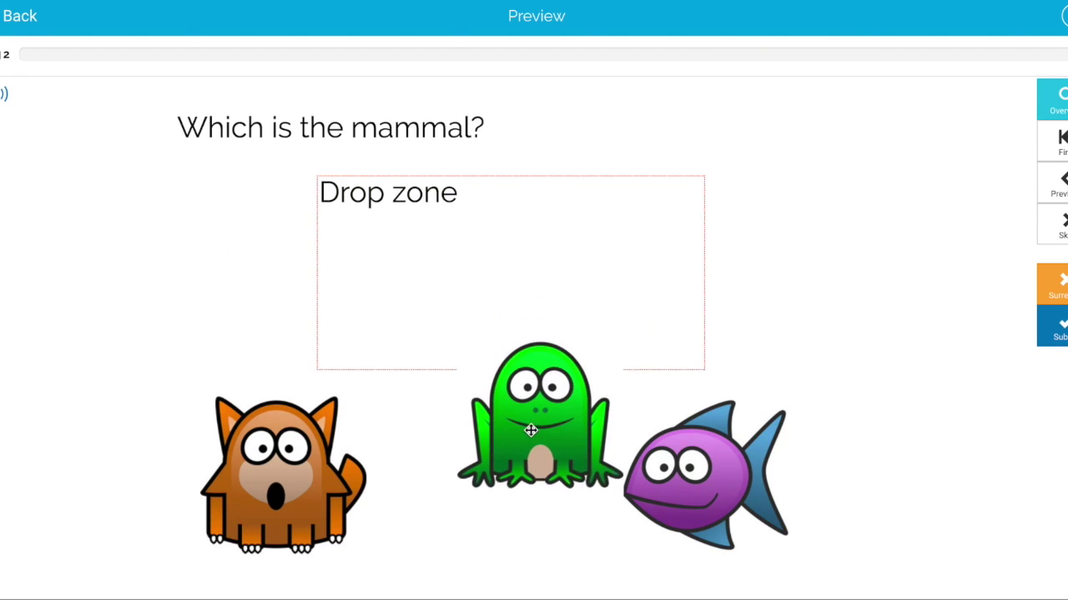
pyautogui.moveTo(540, 247); pyautogui.dragTo(586, 92)
pyautogui.moveTo(497, 471); pyautogui.dragTo(541, 372)
pyautogui.moveTo(489, 507); pyautogui.dragTo(541, 263)
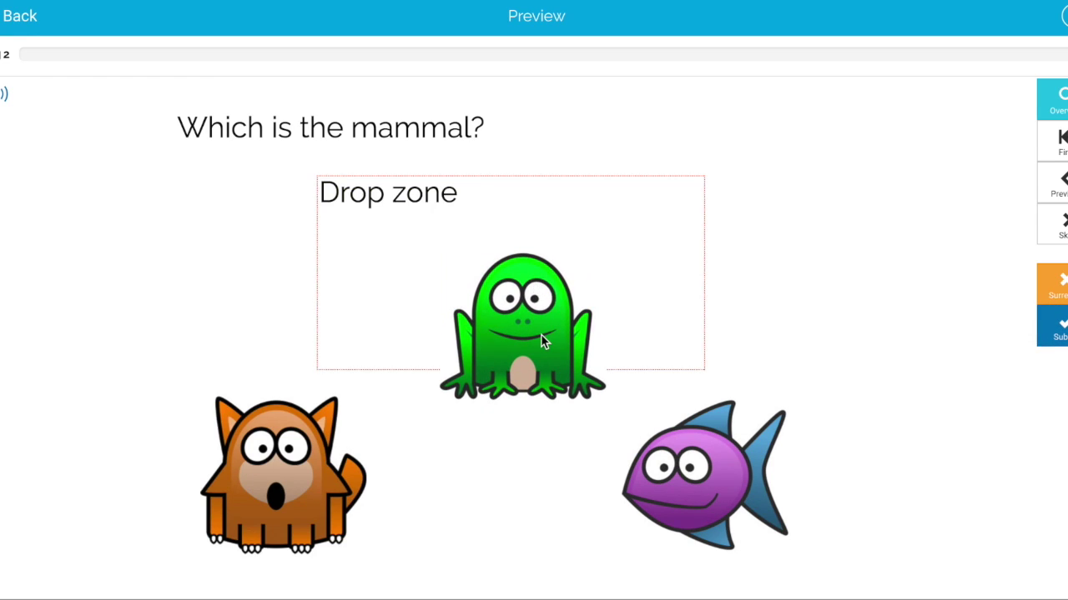
pyautogui.click(1054, 332)
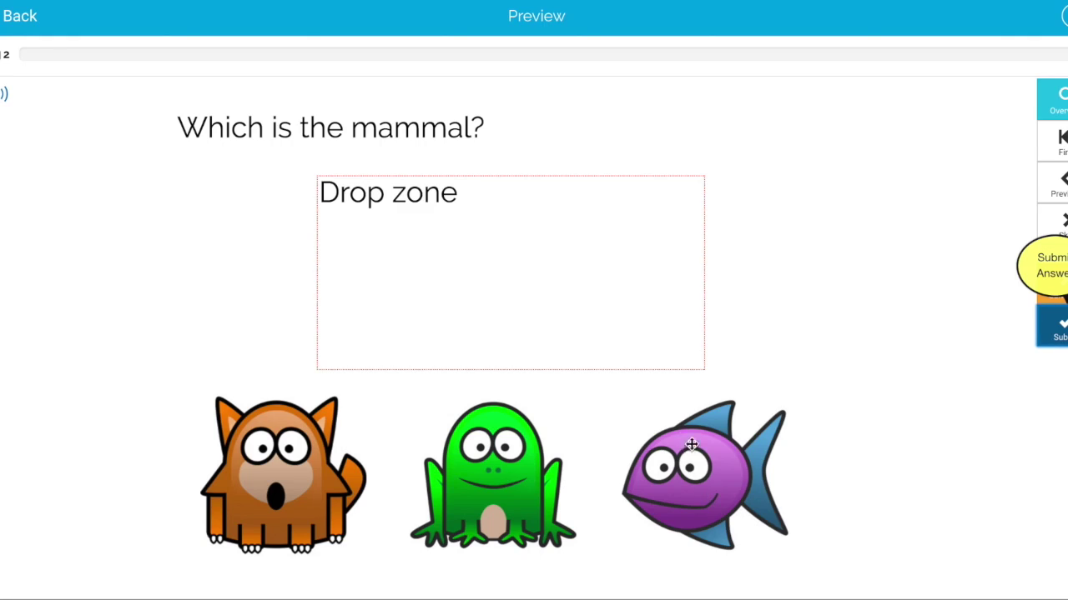
# Test moving the fish, frog and fox into the drop zone in the preview, and submit the answer
pyautogui.moveTo(692, 441); pyautogui.dragTo(609, 350)
pyautogui.moveTo(498, 440); pyautogui.dragTo(464, 262)
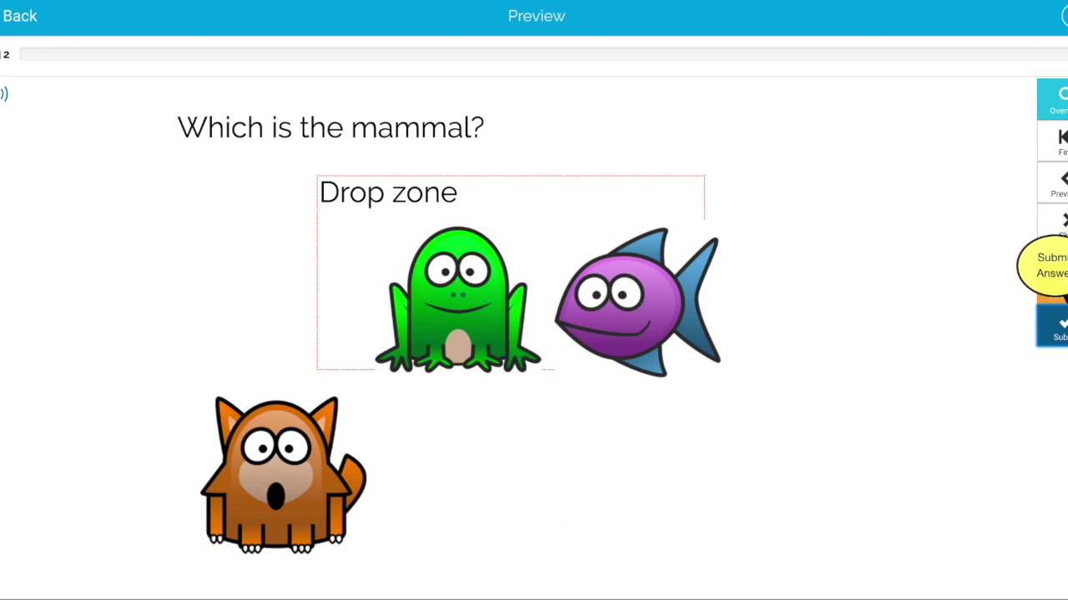
pyautogui.moveTo(292, 477); pyautogui.dragTo(467, 296)
pyautogui.click(1049, 334)
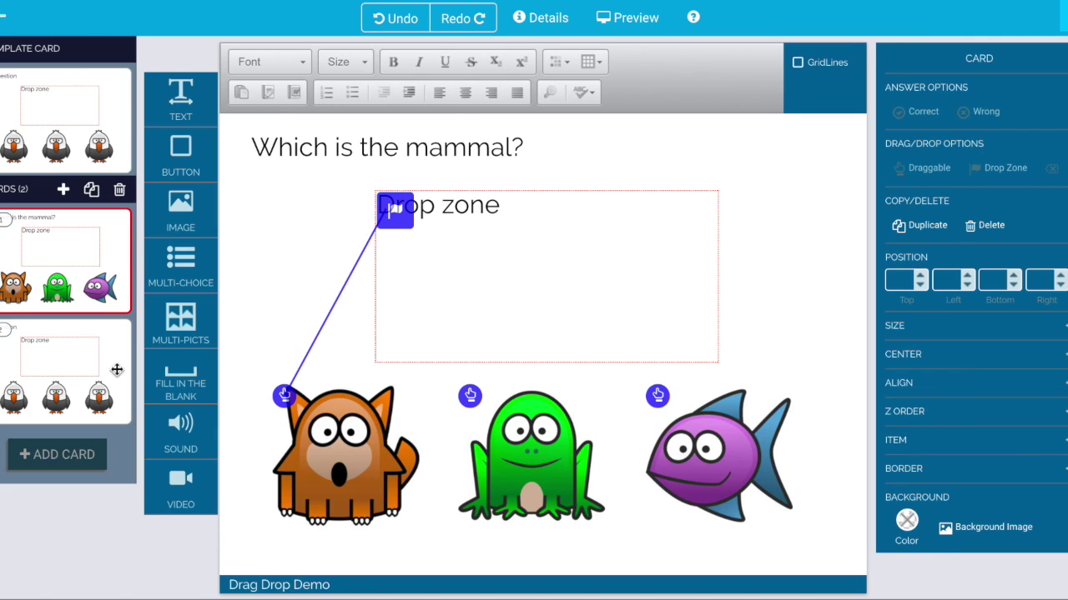
# On card 2, replace the first image with giraffe.jpg and the second image with fish.jpg
pyautogui.click(117, 369)
pyautogui.click(284, 497)
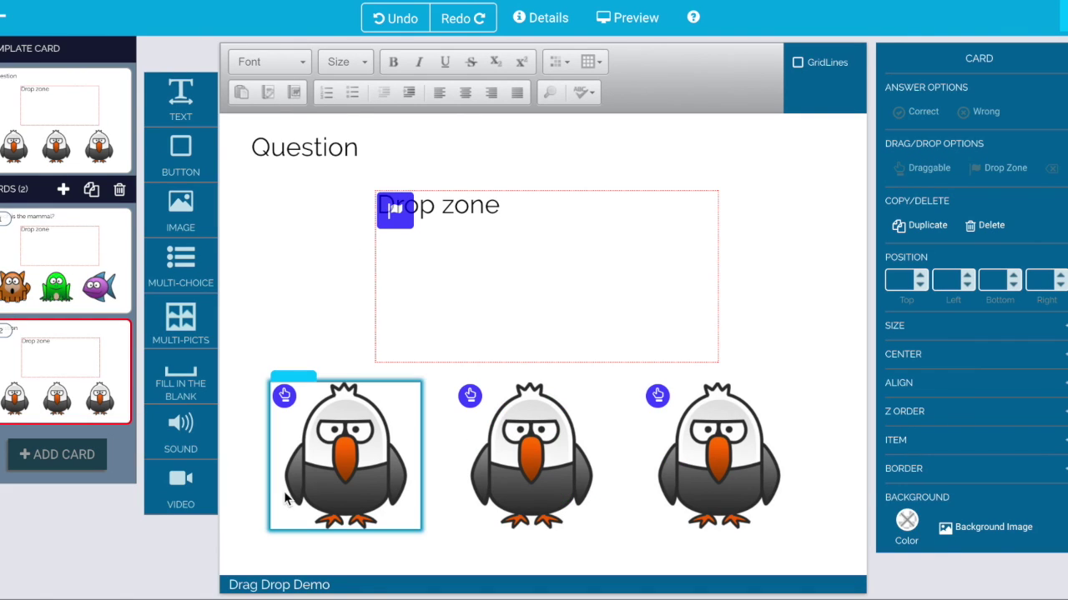
pyautogui.doubleClick(333, 476)
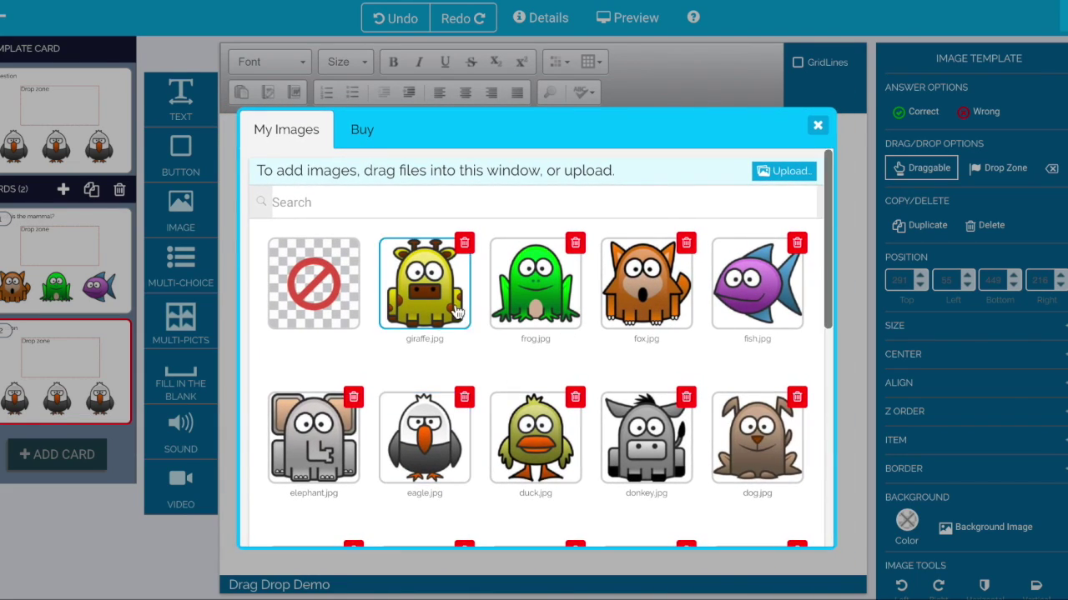
pyautogui.click(445, 304)
pyautogui.click(531, 455)
pyautogui.doubleClick(532, 455)
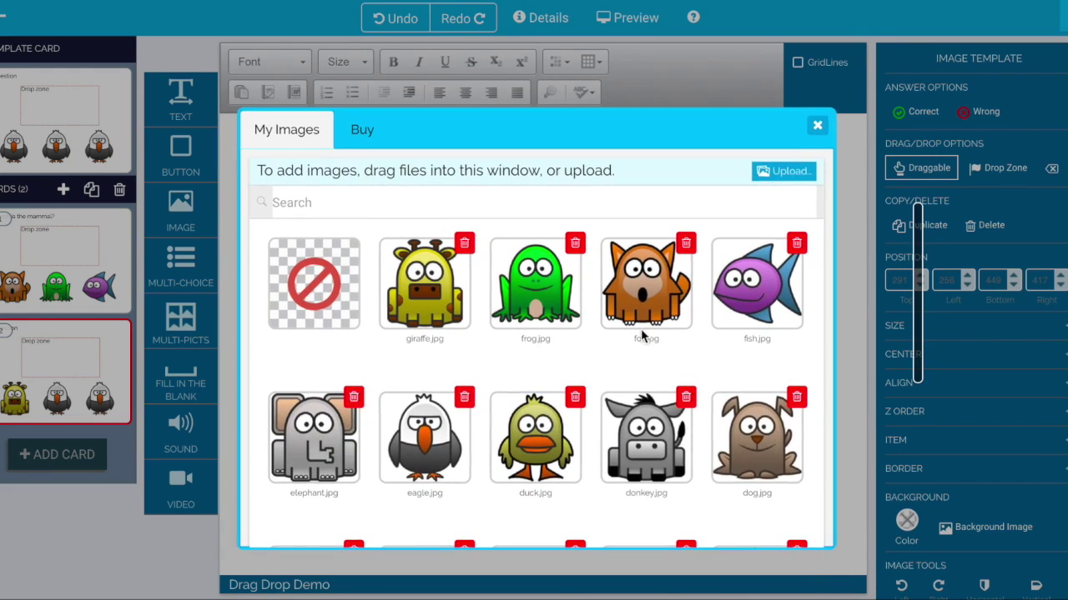
pyautogui.click(740, 312)
# Try linking the eagle's draggable marker to the drop zone's flag marker on card 2
pyautogui.click(682, 414)
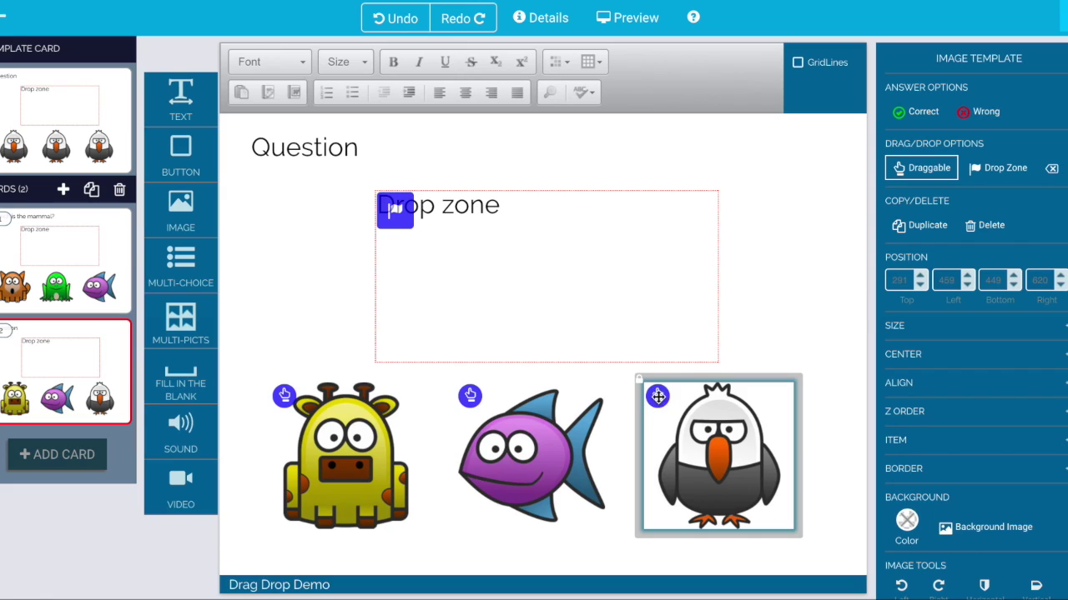
pyautogui.moveTo(656, 398); pyautogui.dragTo(393, 215)
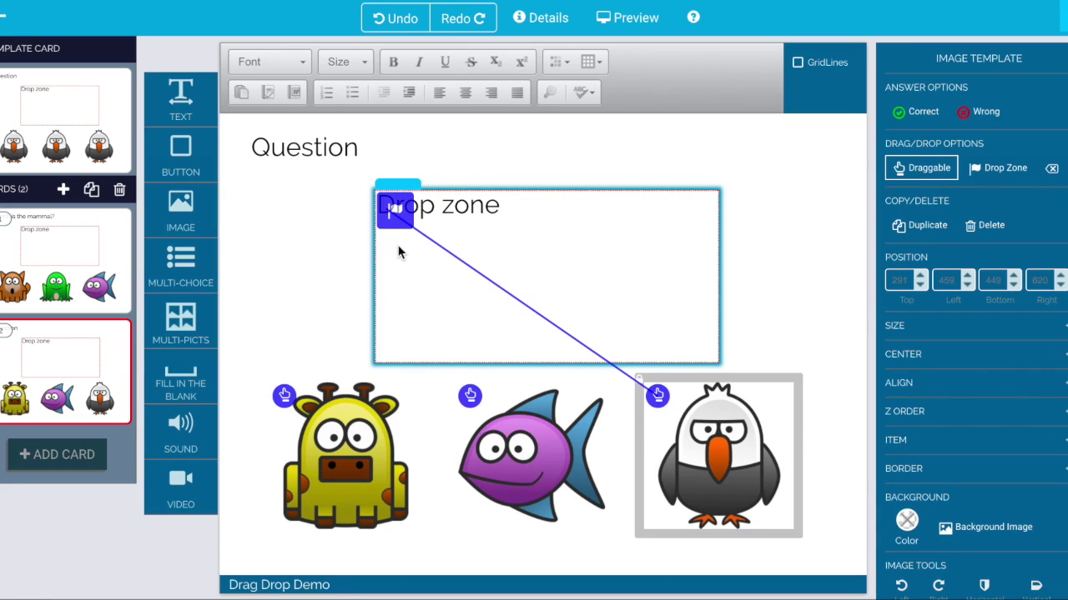
pyautogui.click(262, 144)
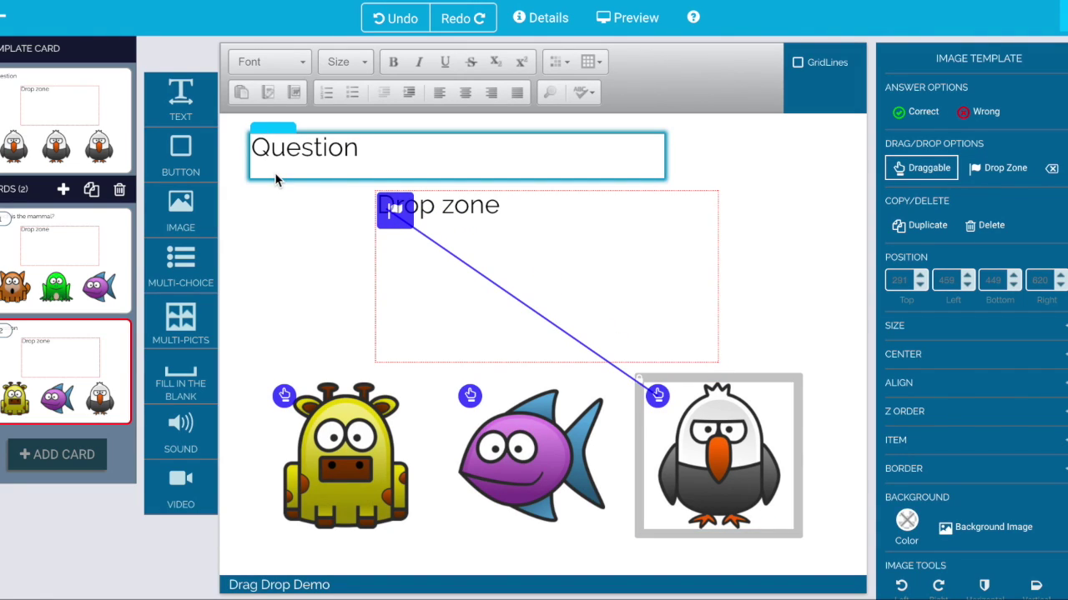
pyautogui.click(482, 282)
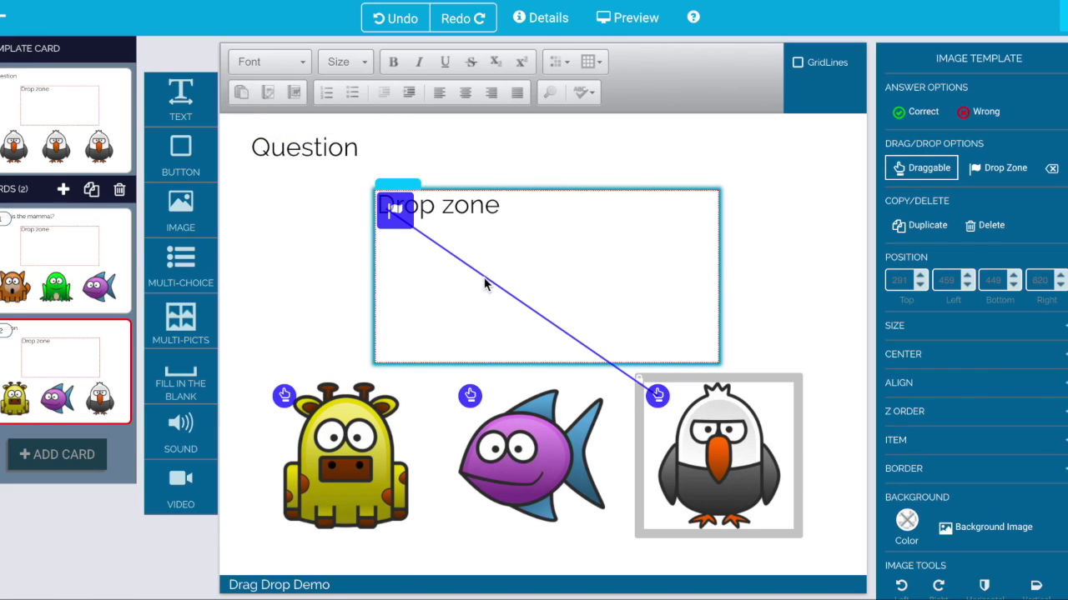
# Clear the eagle's link from card 2's drop zone and mark the text box as a drop zone again
pyautogui.click(401, 215)
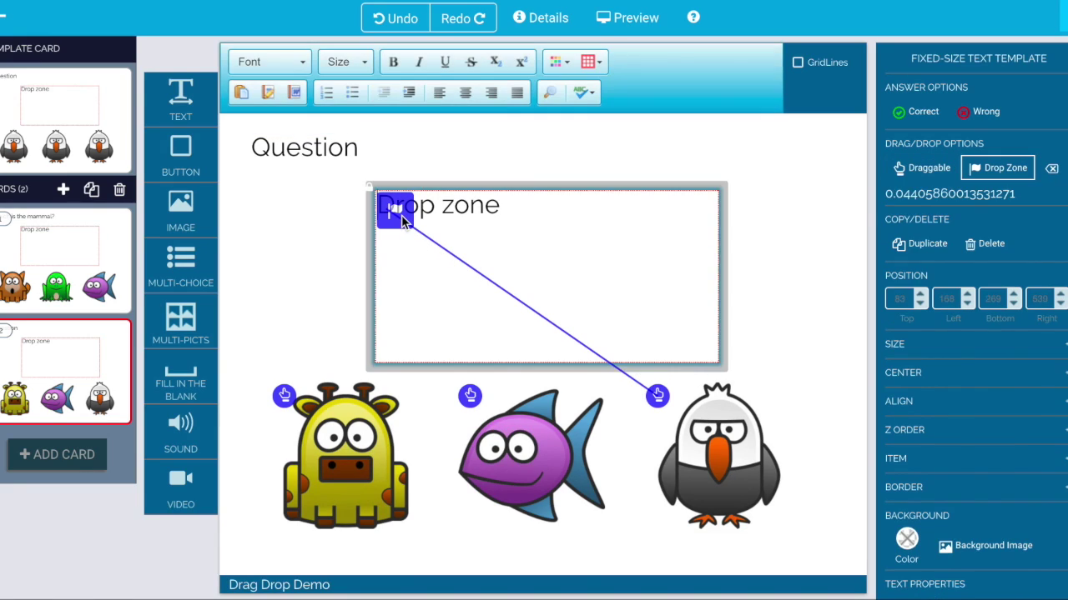
pyautogui.click(1053, 172)
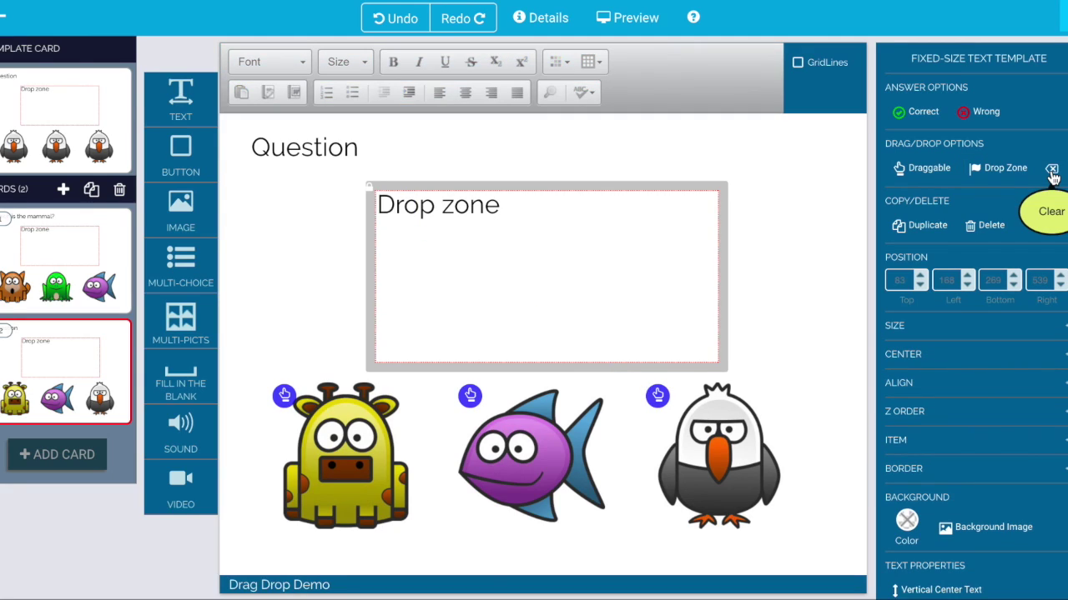
pyautogui.click(999, 176)
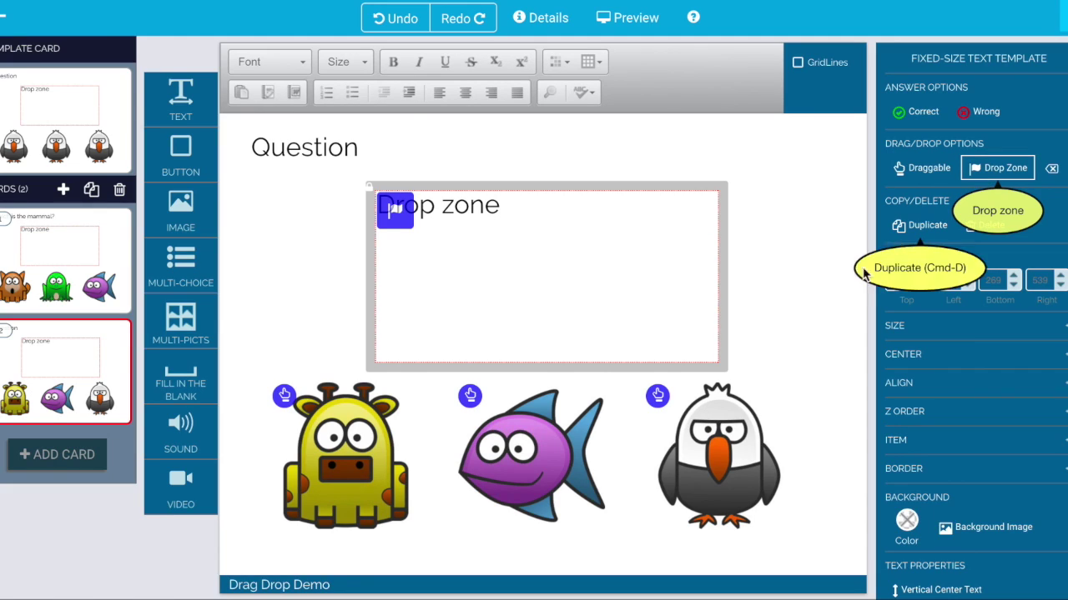
# Link the fish's draggable marker to card 2's drop zone as the correct match and inspect the drop zone's match ID
pyautogui.moveTo(469, 397); pyautogui.dragTo(400, 217)
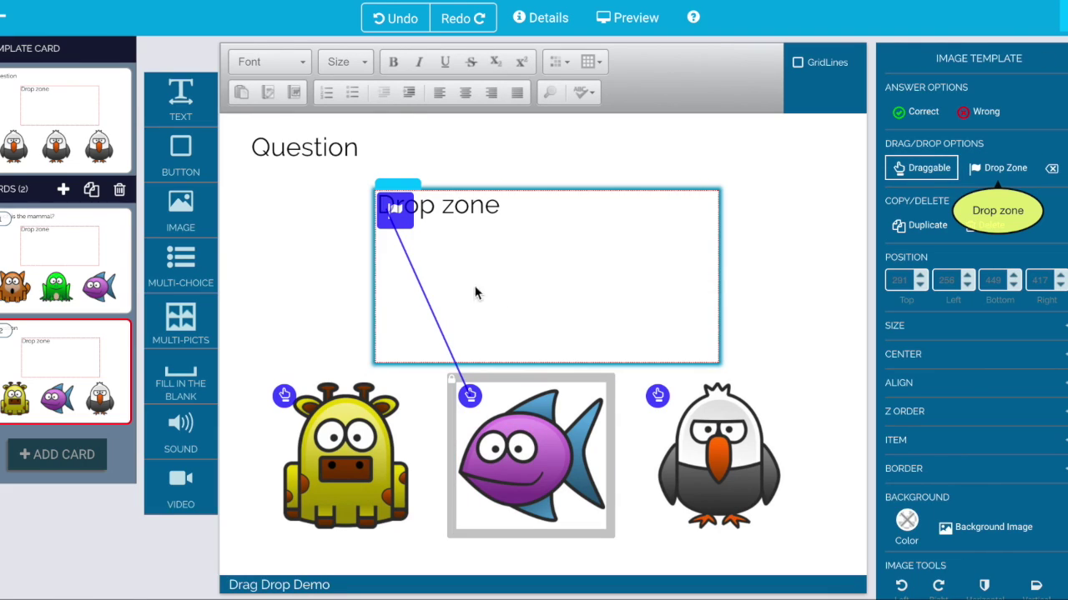
pyautogui.click(530, 242)
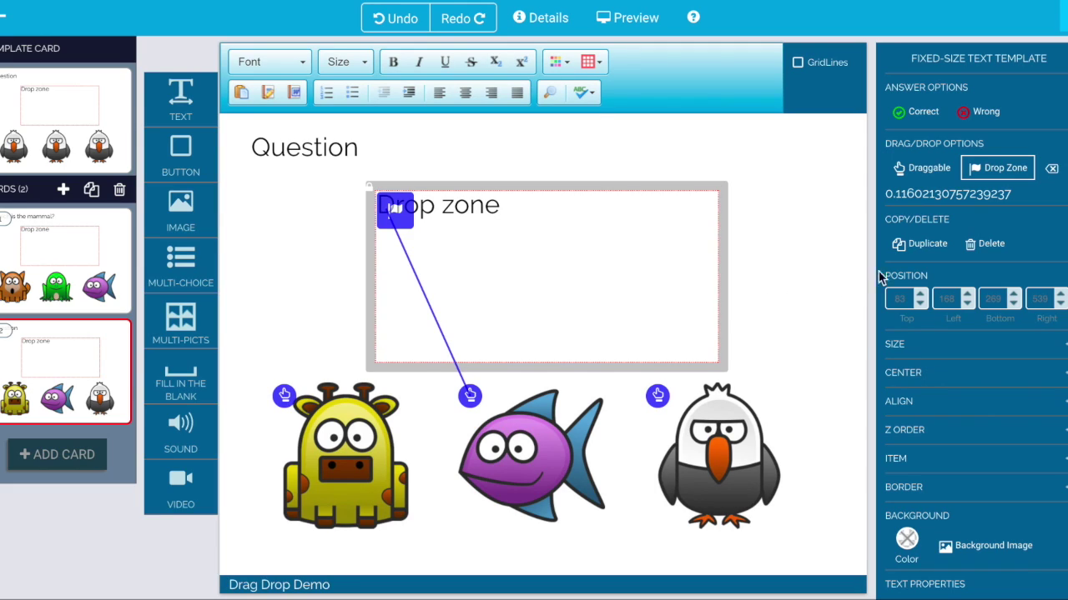
pyautogui.moveTo(886, 194); pyautogui.dragTo(986, 208)
pyautogui.click(761, 330)
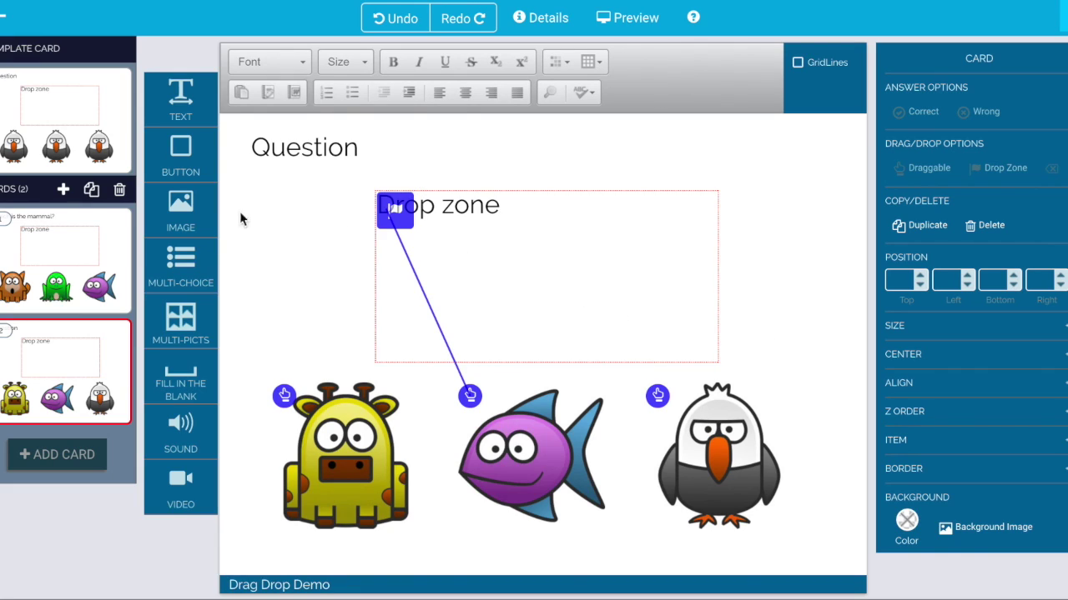
# Replace the "Question" text on card 2 with "Which is the fish?"
pyautogui.click(119, 235)
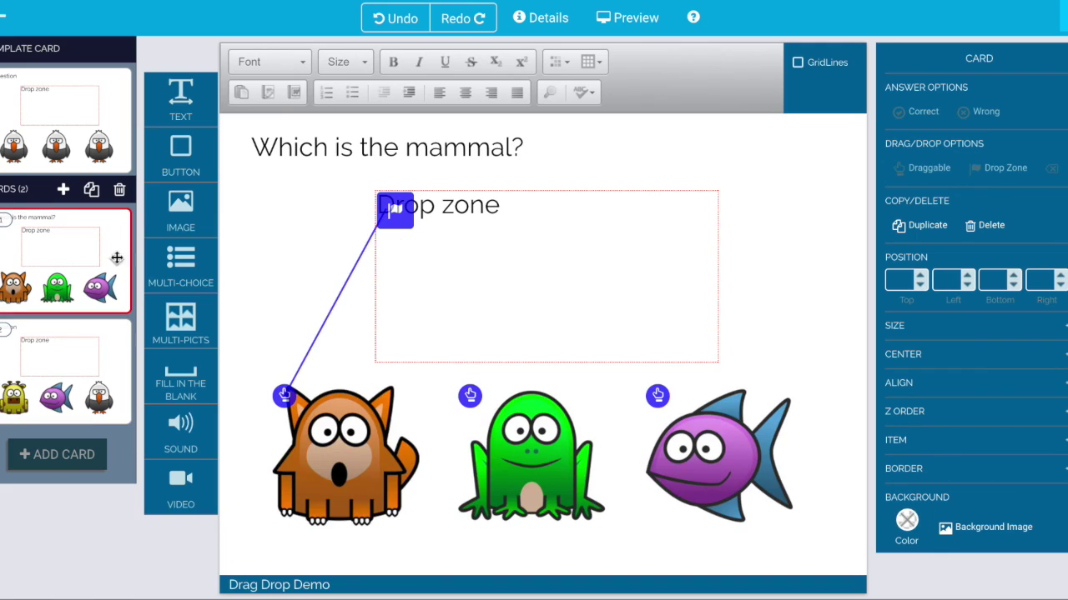
pyautogui.click(119, 348)
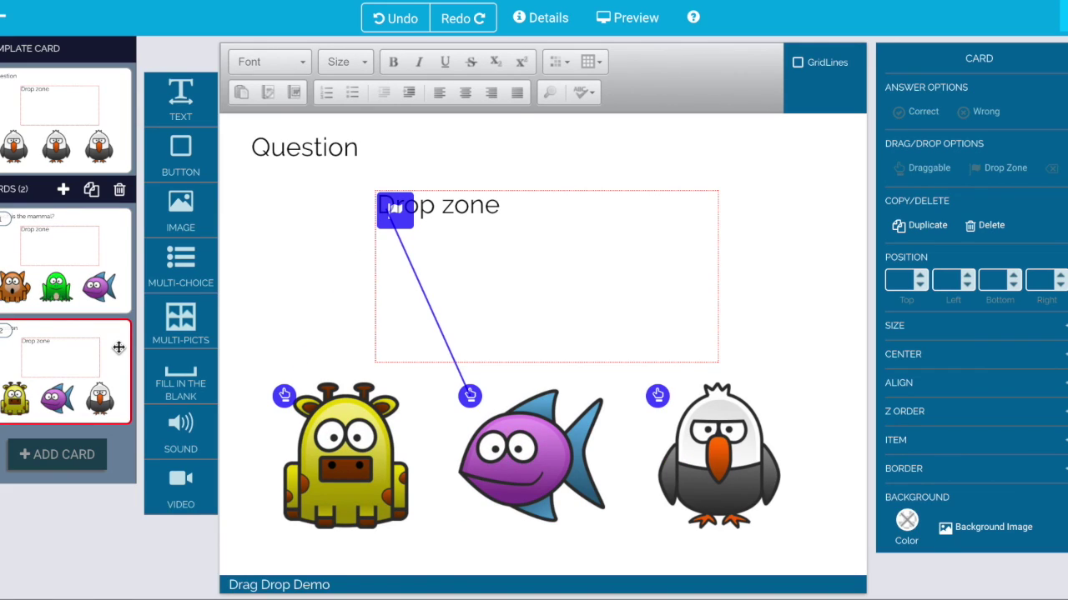
pyautogui.click(305, 148)
pyautogui.doubleClick(304, 149)
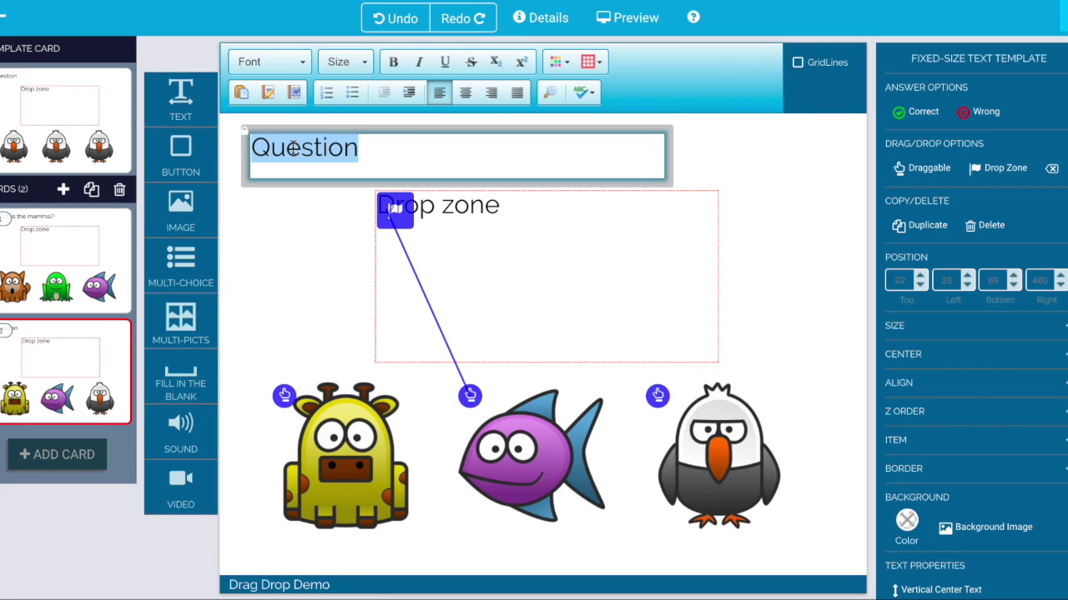
pyautogui.write('Which is the fish?')
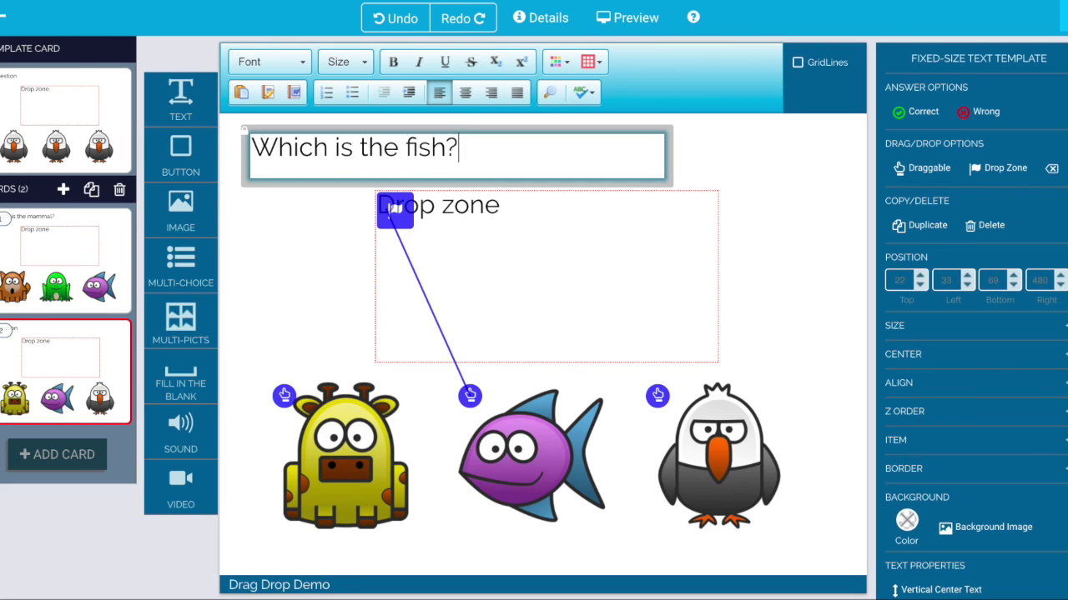
pyautogui.click(278, 204)
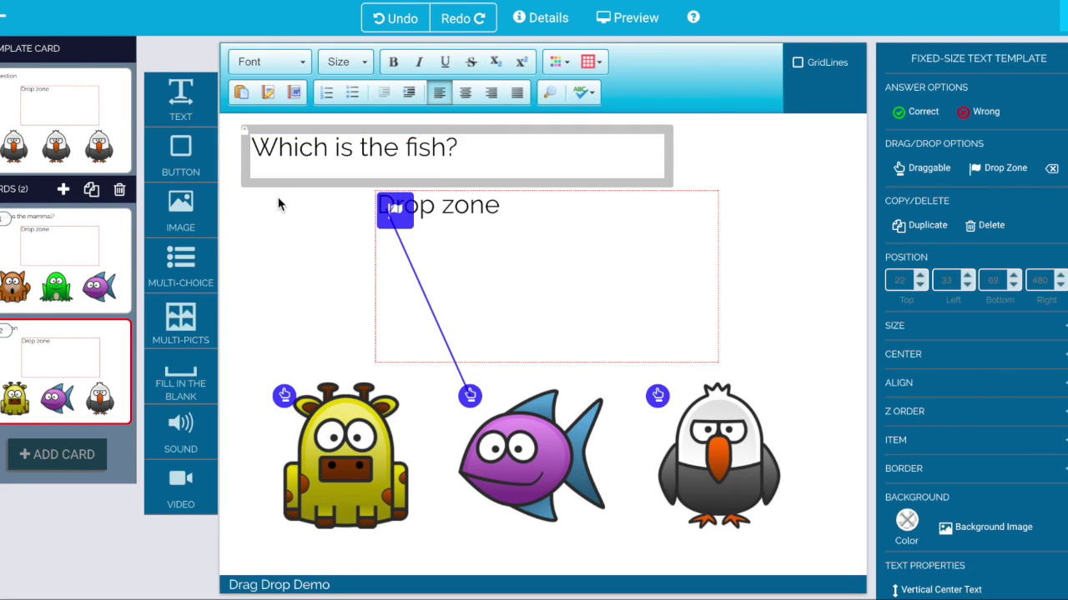
# On the template card, link the middle image's draggable marker to the drop zone and inspect the drop zone's match ID
pyautogui.click(115, 125)
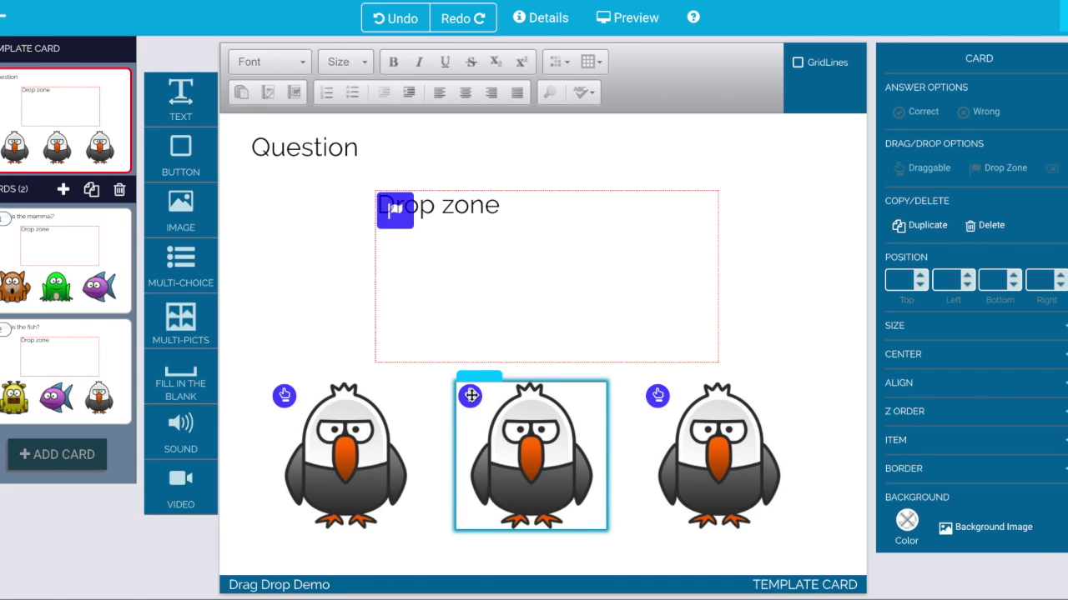
pyautogui.moveTo(469, 395); pyautogui.dragTo(393, 208)
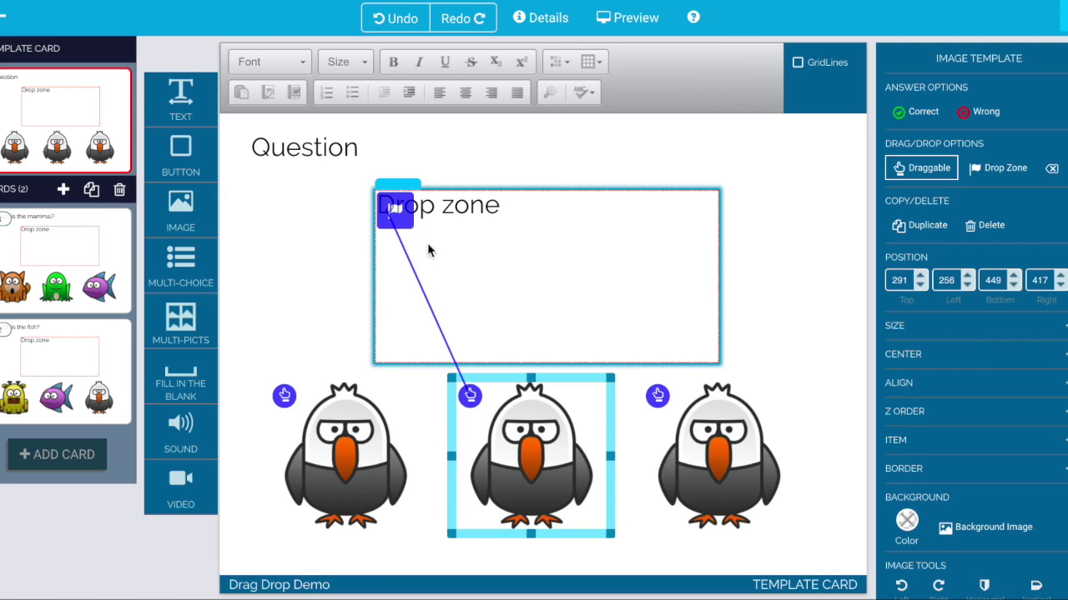
pyautogui.click(503, 270)
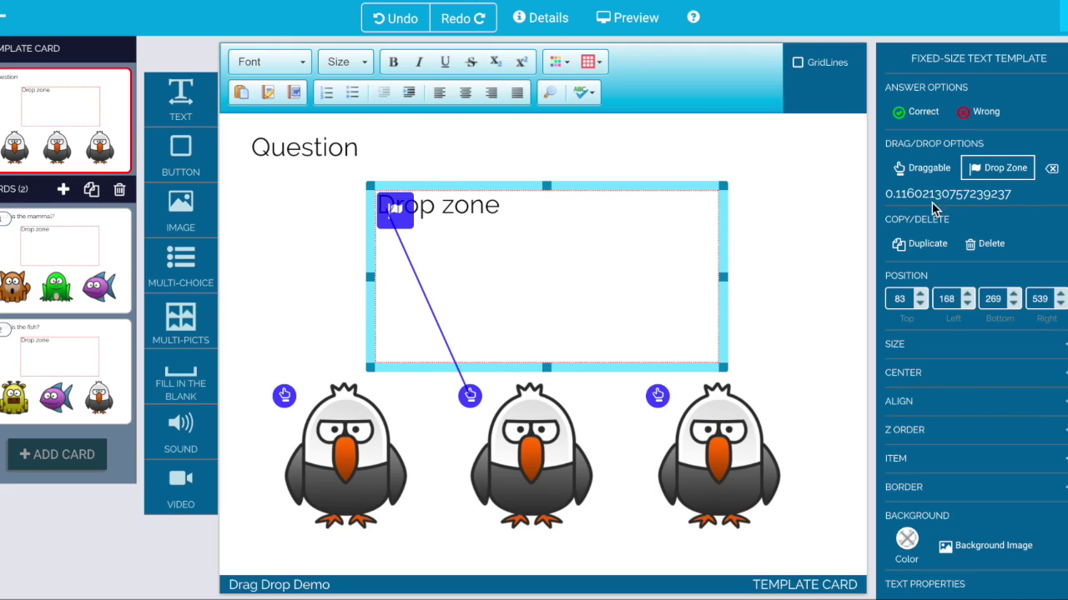
# Add a new card to the deck and open it for editing
pyautogui.click(78, 460)
pyautogui.click(102, 268)
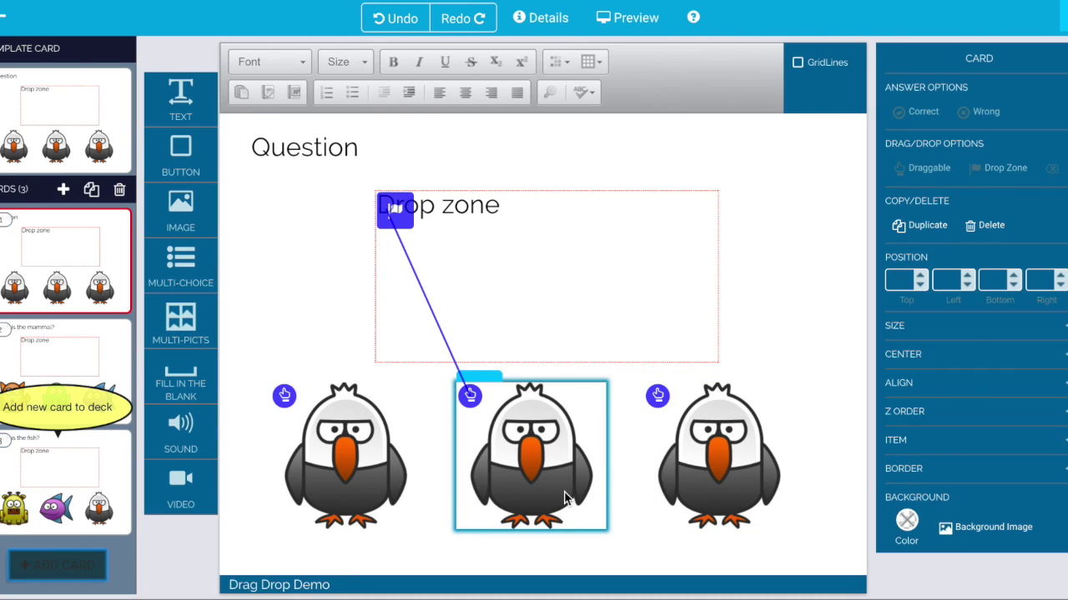
# Try to override the inherited match on the new card by linking the third image and resetting its drop zone
pyautogui.moveTo(657, 396); pyautogui.dragTo(383, 211)
pyautogui.click(513, 404)
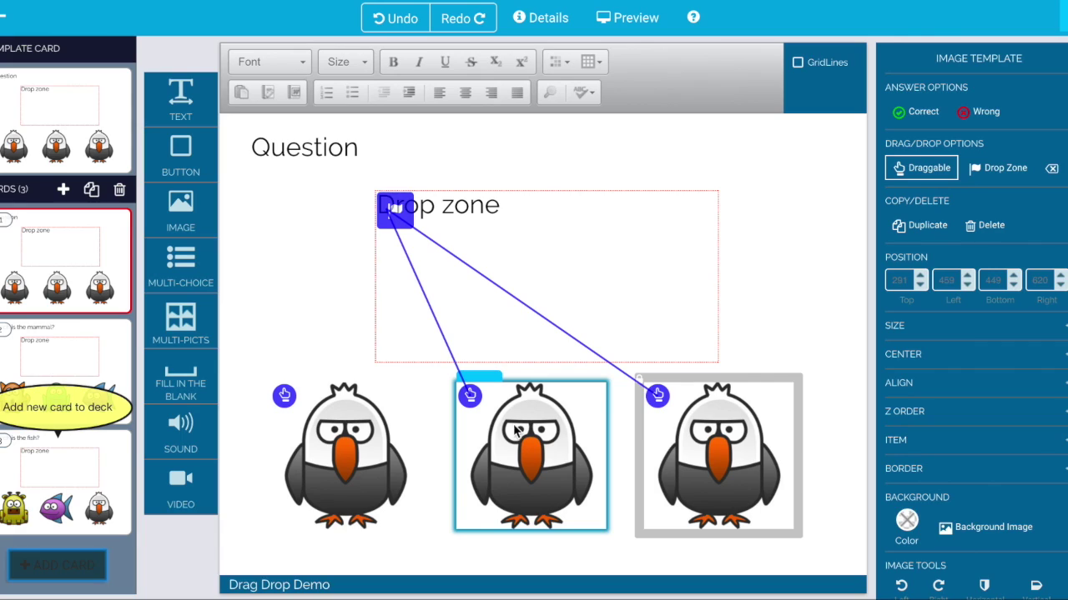
pyautogui.click(563, 233)
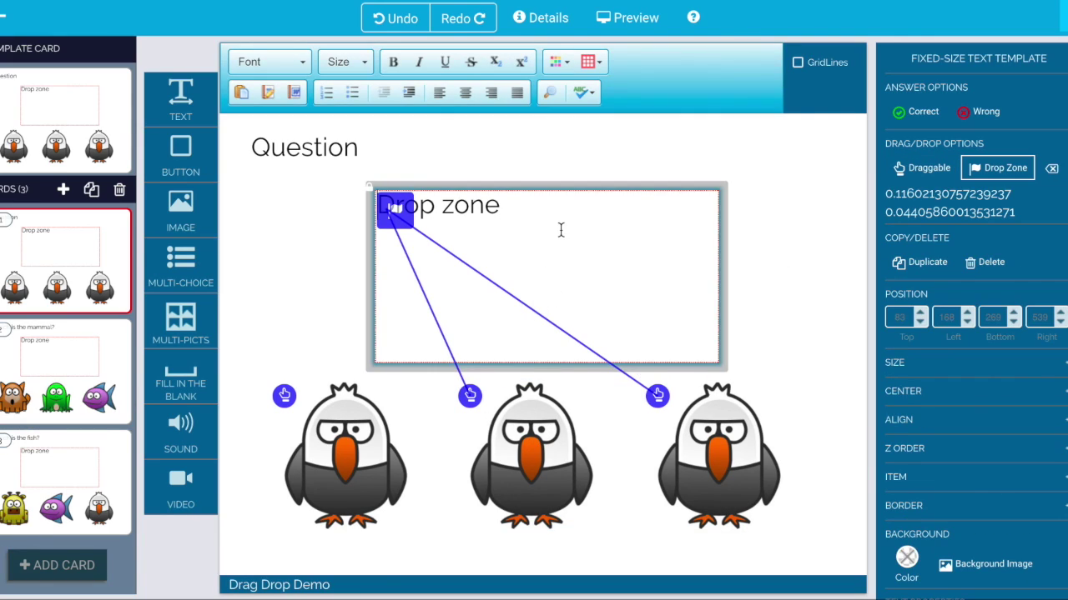
pyautogui.click(1052, 170)
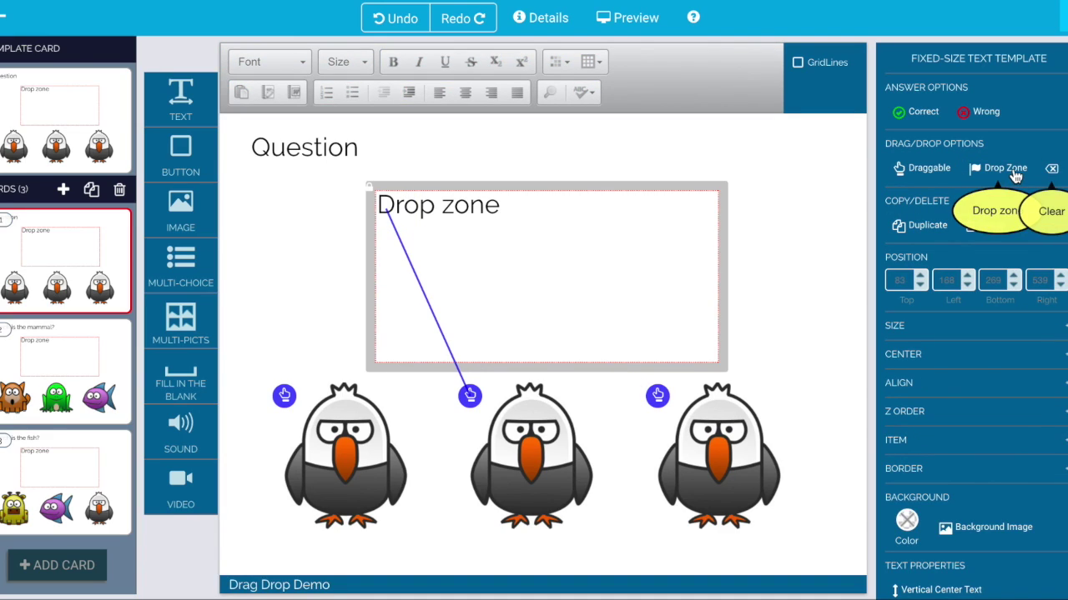
pyautogui.click(1019, 172)
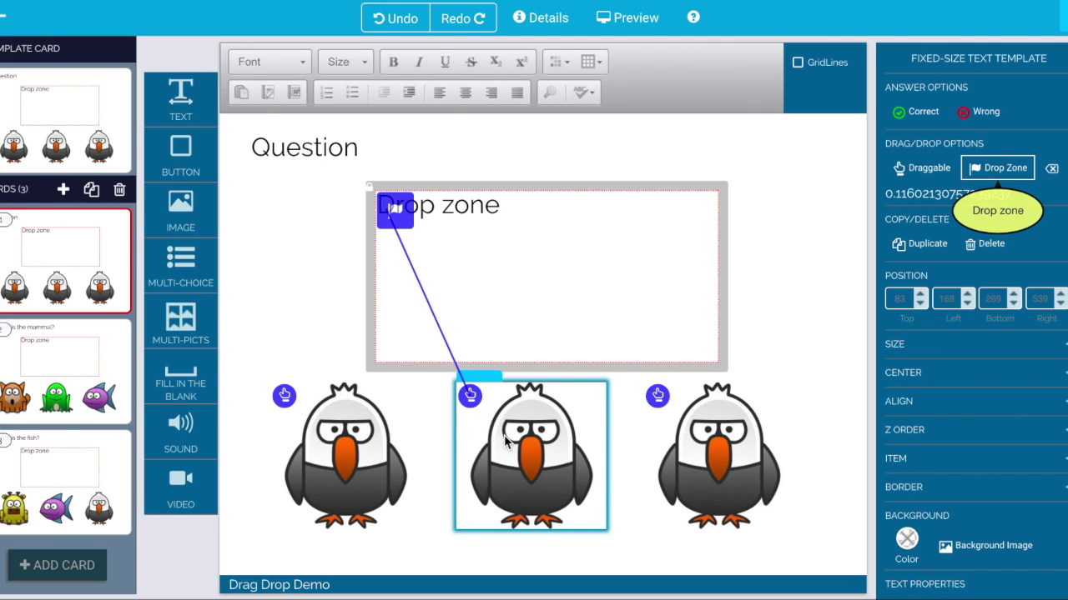
# Clear the match link from the template card's drop zone and mark the text box as a drop zone again
pyautogui.click(125, 374)
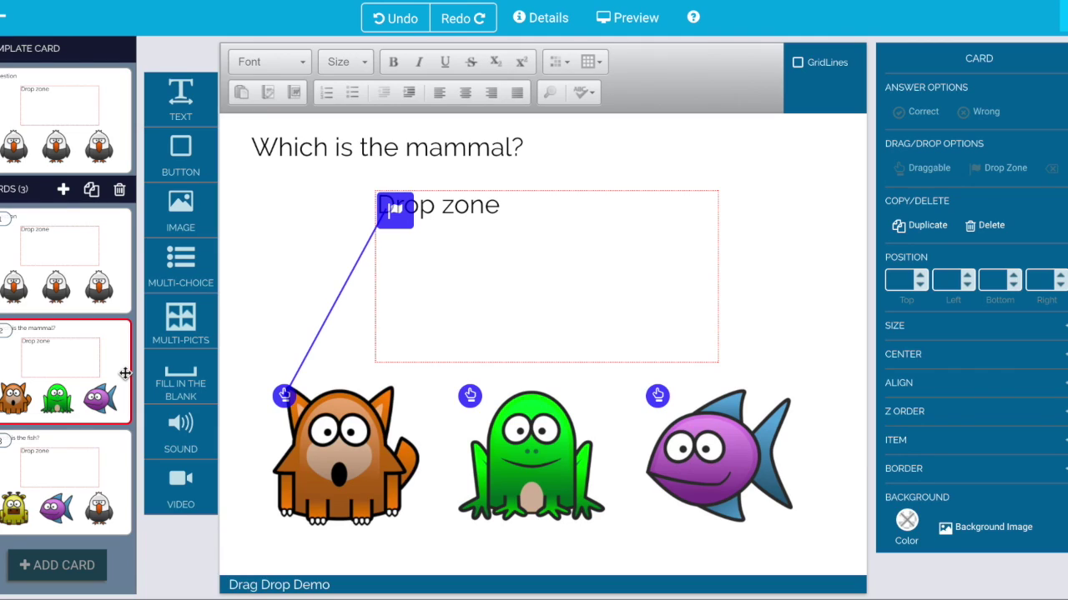
pyautogui.click(108, 244)
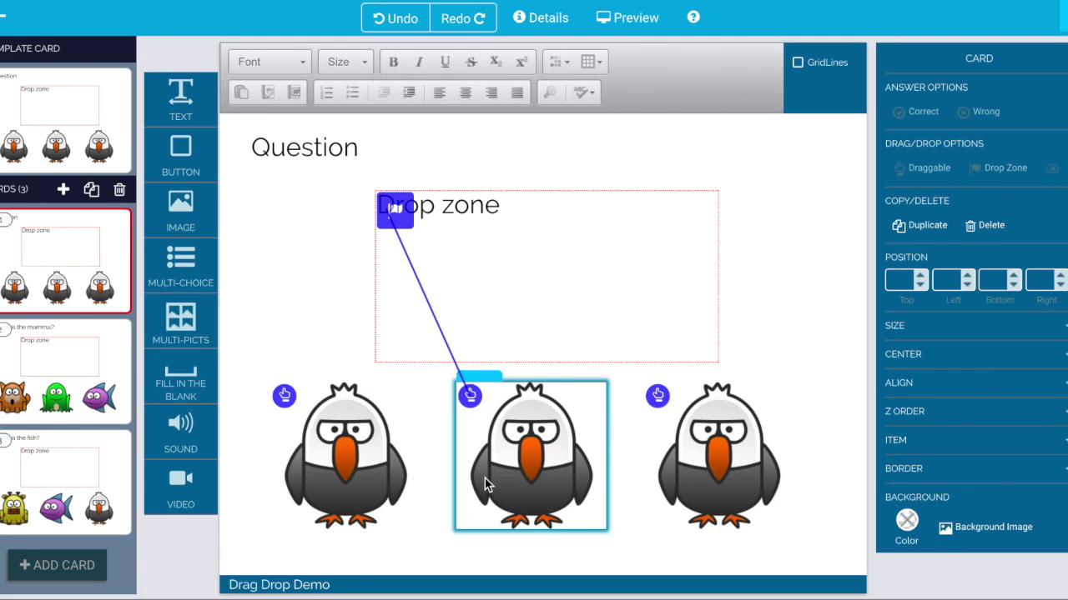
pyautogui.click(120, 123)
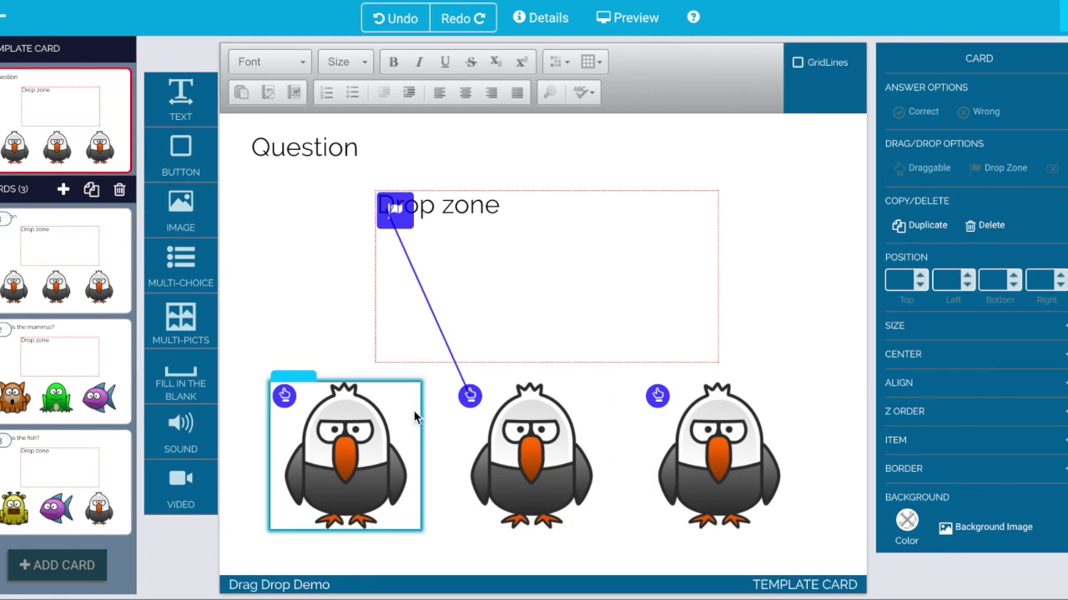
pyautogui.click(581, 323)
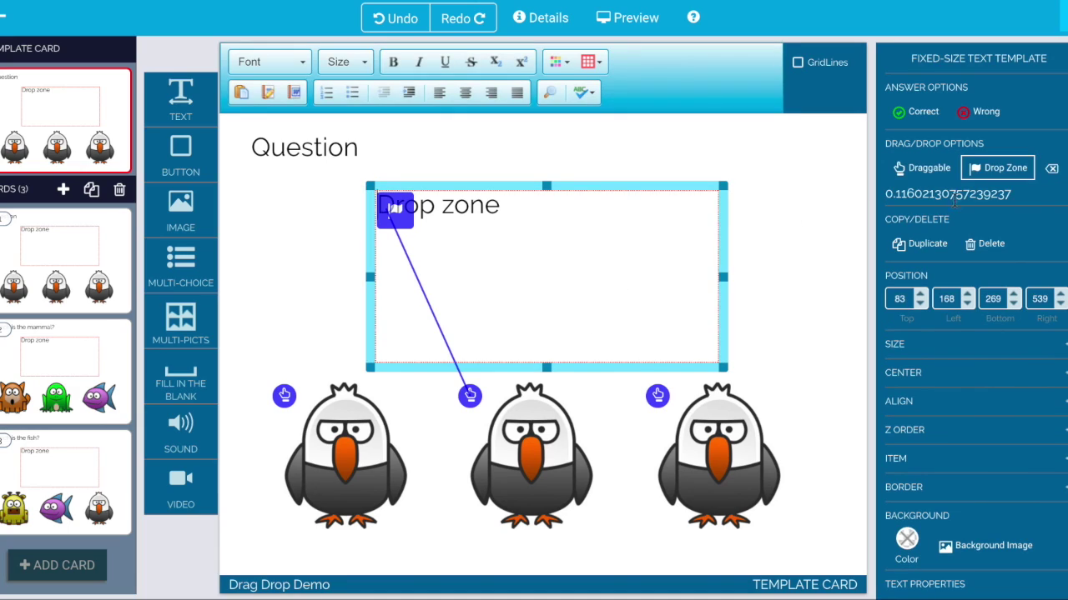
pyautogui.click(1050, 170)
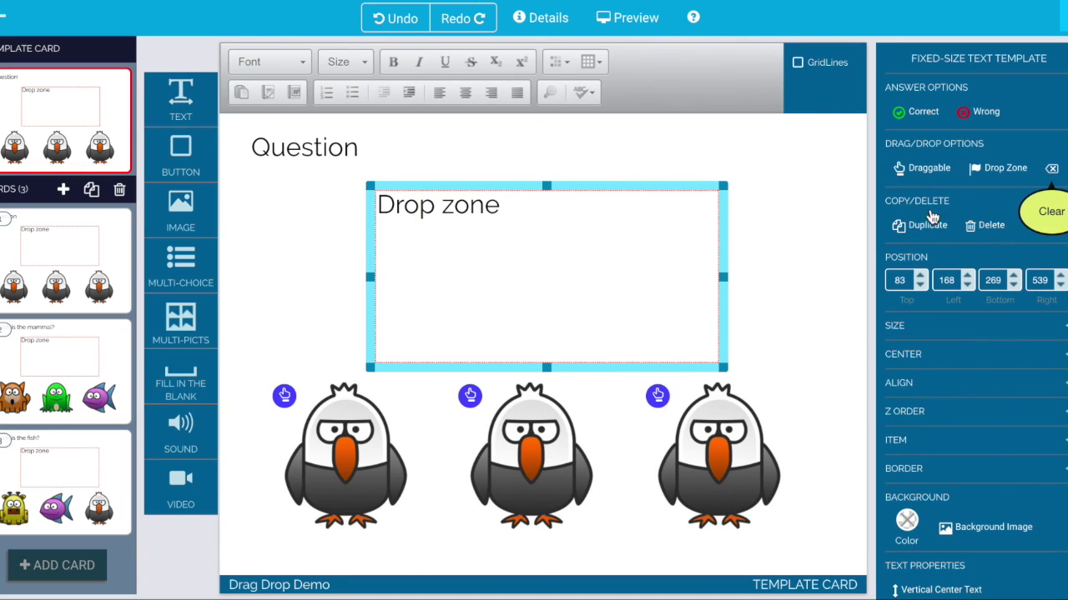
pyautogui.click(678, 274)
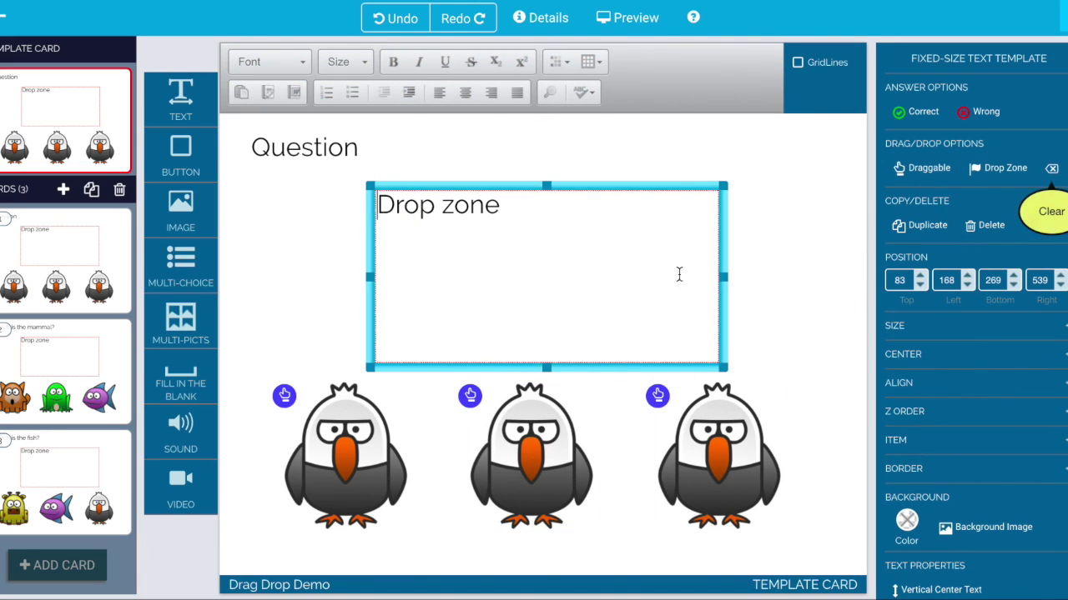
pyautogui.click(1005, 168)
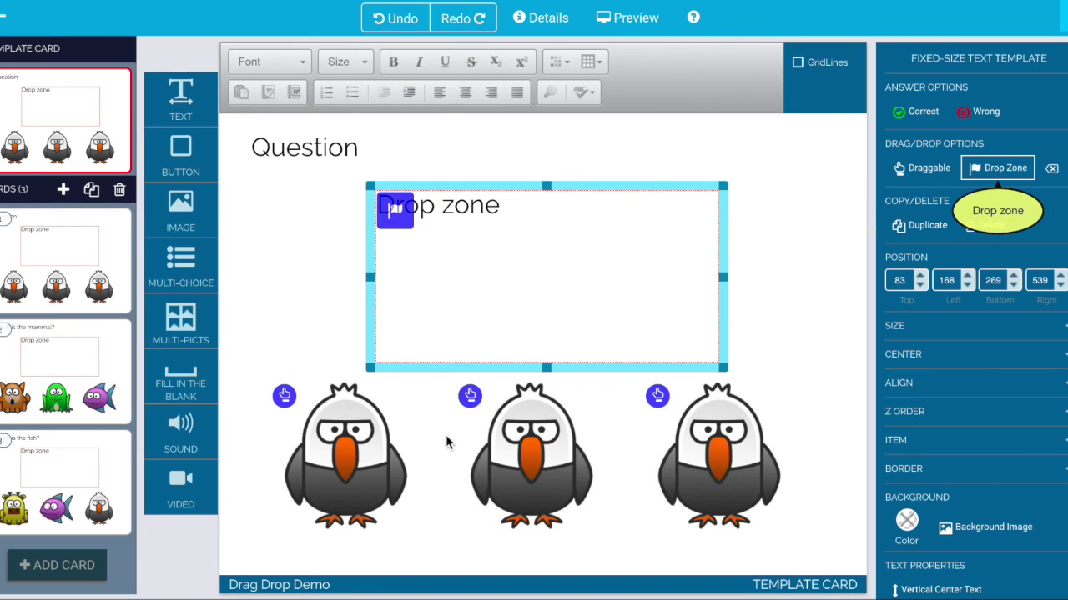
# On the new first card, link the third image's draggable marker to the drop zone's flag marker
pyautogui.click(123, 276)
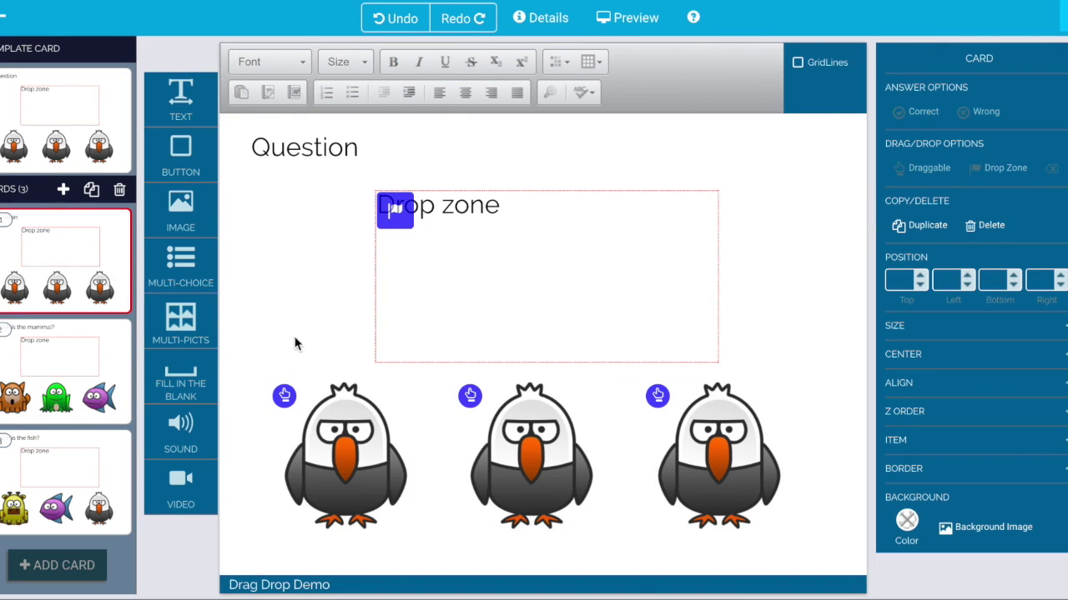
pyautogui.moveTo(648, 396); pyautogui.dragTo(394, 210)
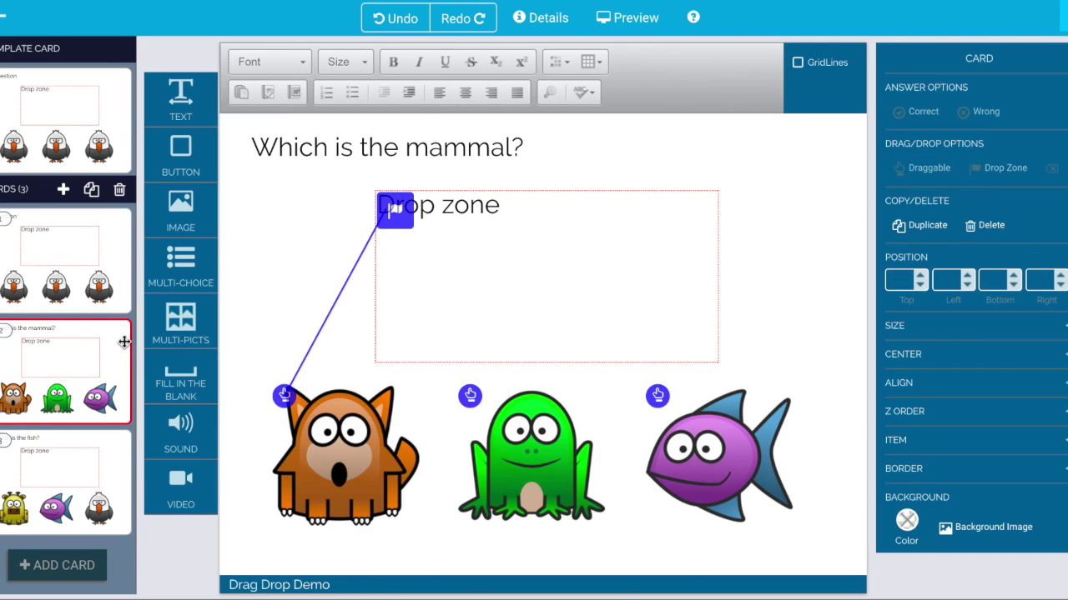
# On the first card, link the first and second images' draggable markers to the drop zone's flag marker
pyautogui.click(123, 343)
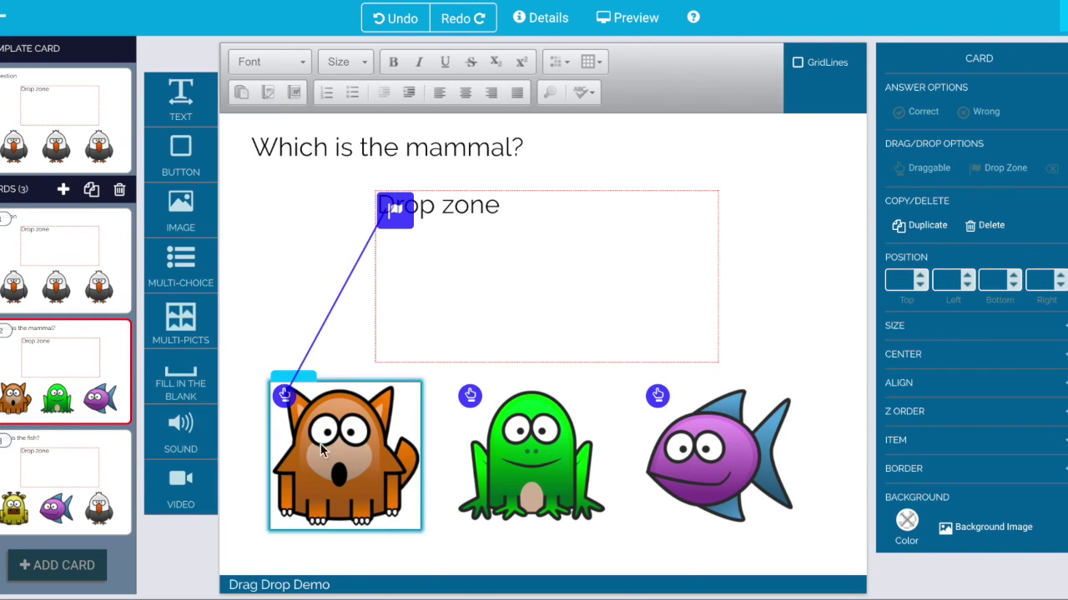
pyautogui.click(123, 261)
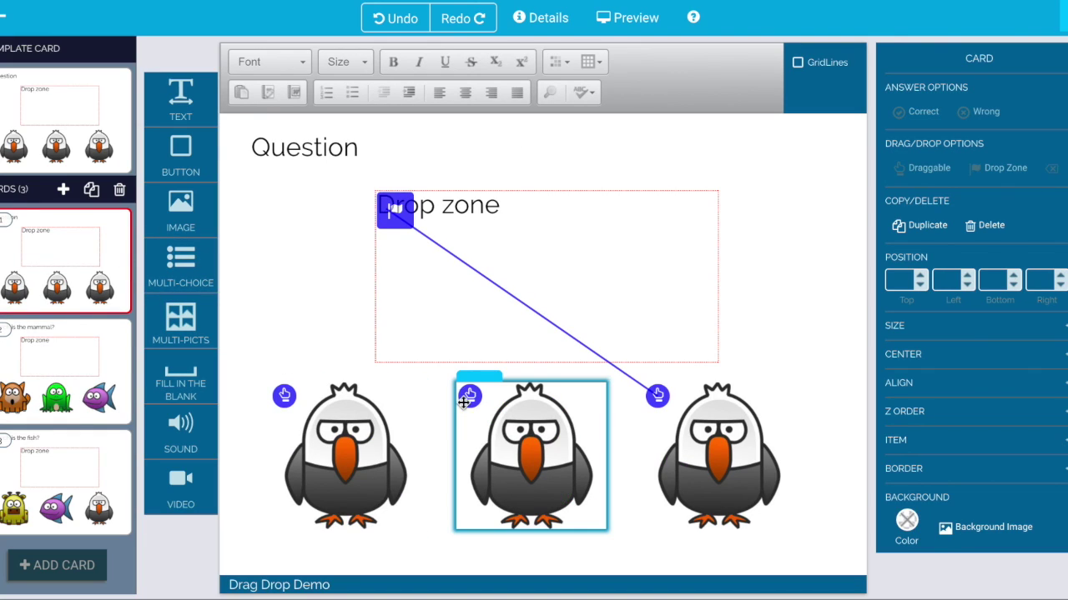
pyautogui.moveTo(470, 396); pyautogui.dragTo(395, 213)
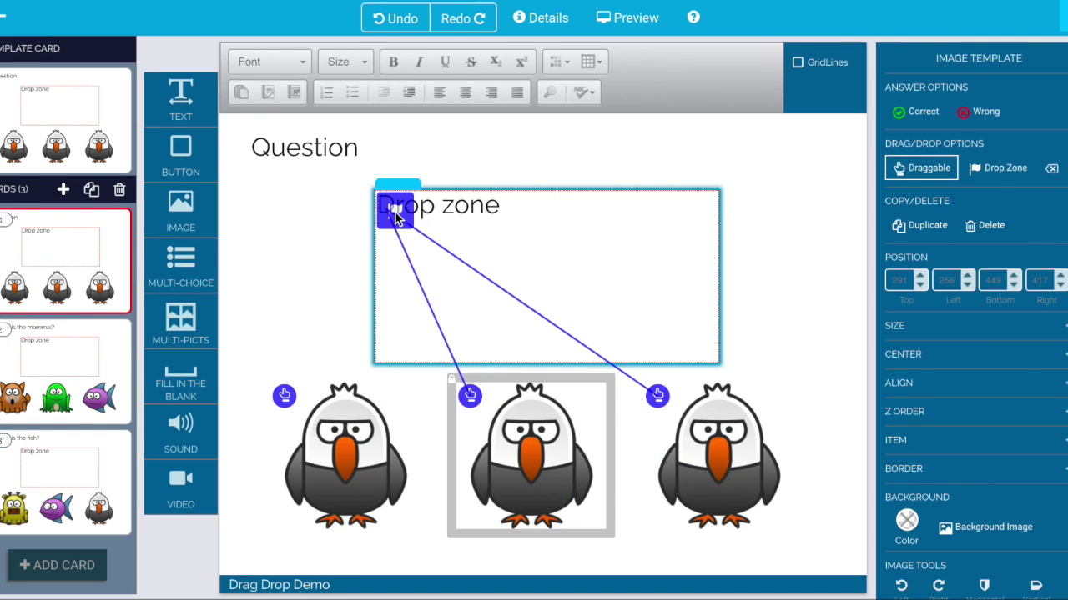
# Replace the first card's question text with "Drag 1 penguin up"
pyautogui.doubleClick(305, 146)
pyautogui.write('Drag')
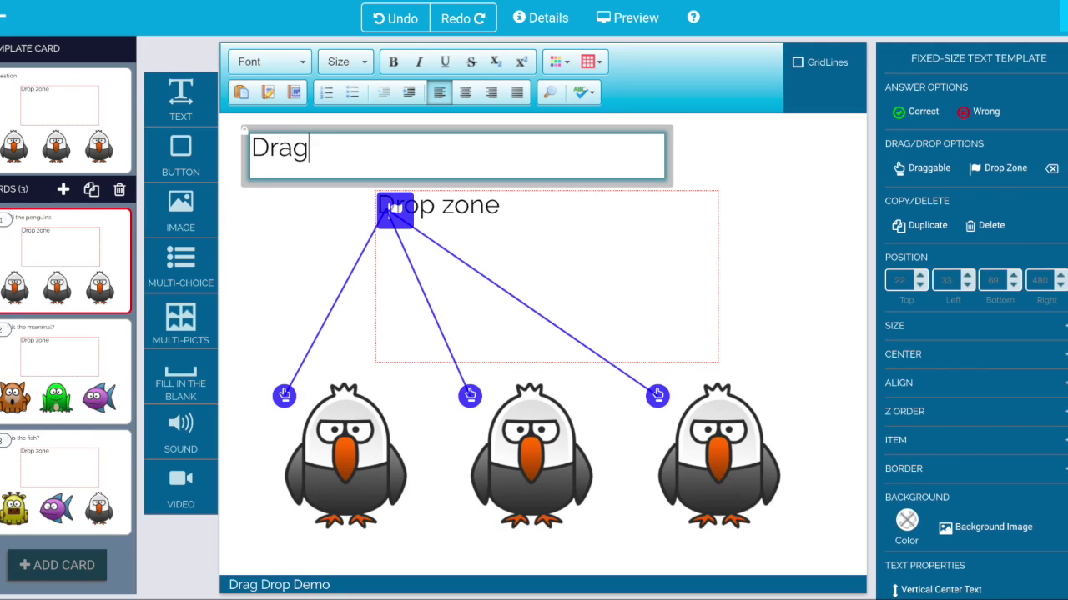
pyautogui.write(' 1 penguin up')
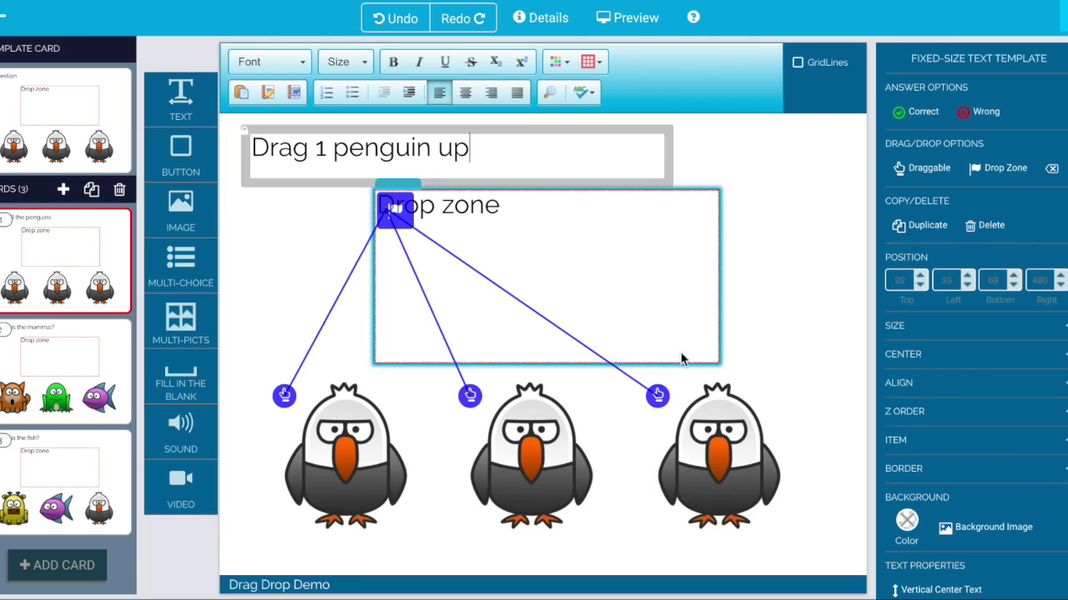
pyautogui.click(830, 447)
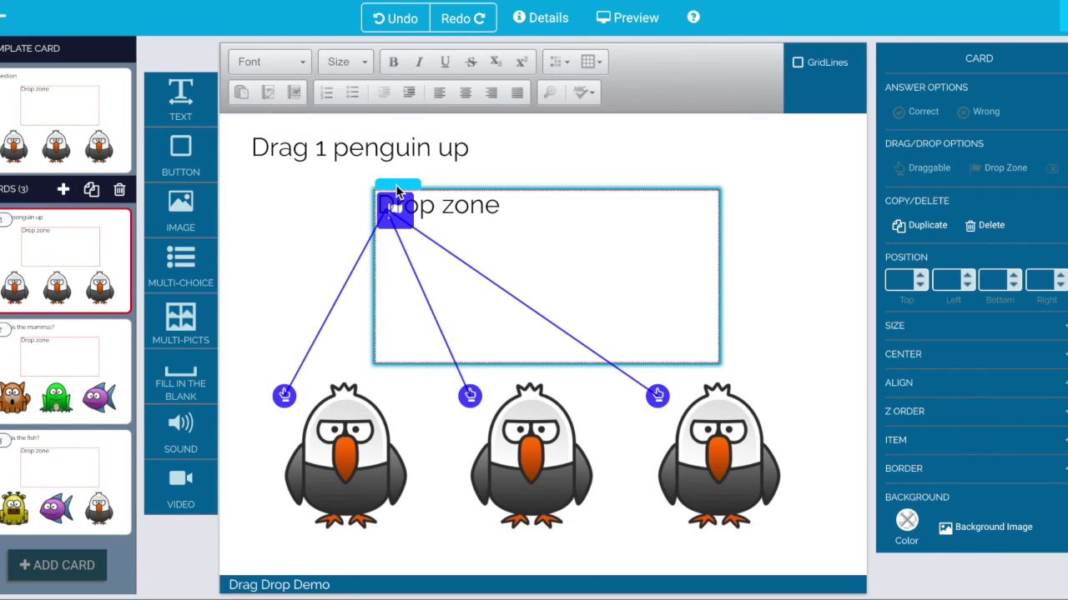
# Preview the deck, submitting a penguin, the mammal and the fish in the drop zones of the three cards, and return to the editor
pyautogui.click(639, 30)
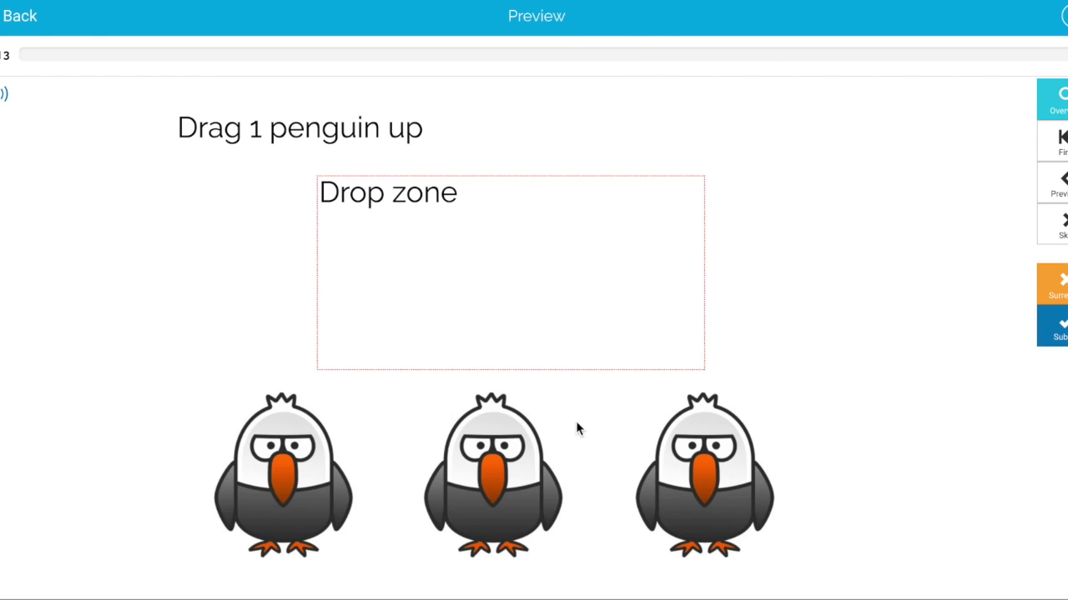
pyautogui.moveTo(504, 468); pyautogui.dragTo(500, 279)
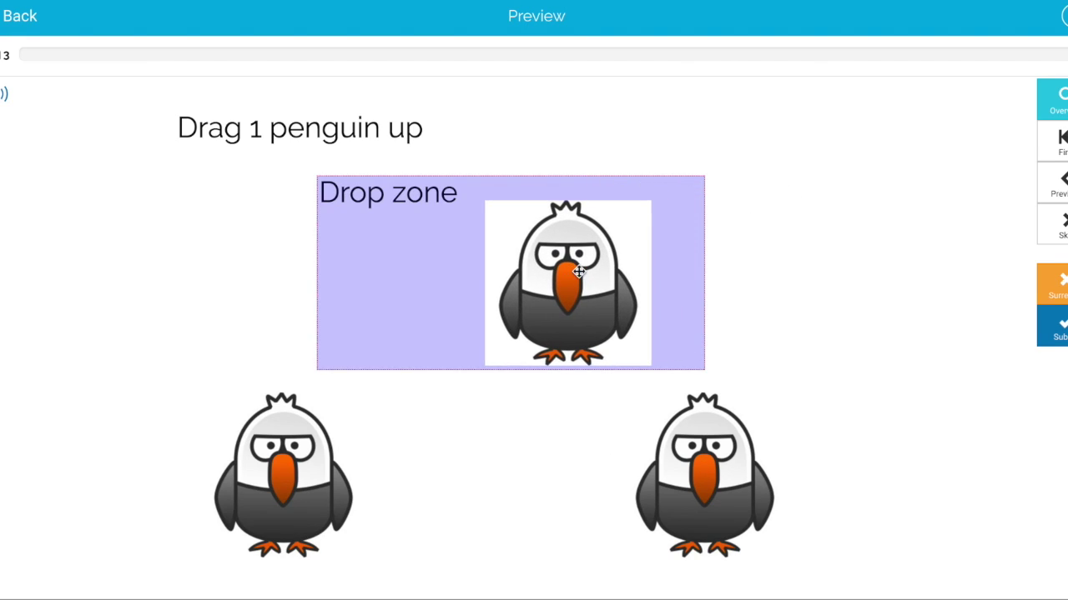
pyautogui.click(1048, 325)
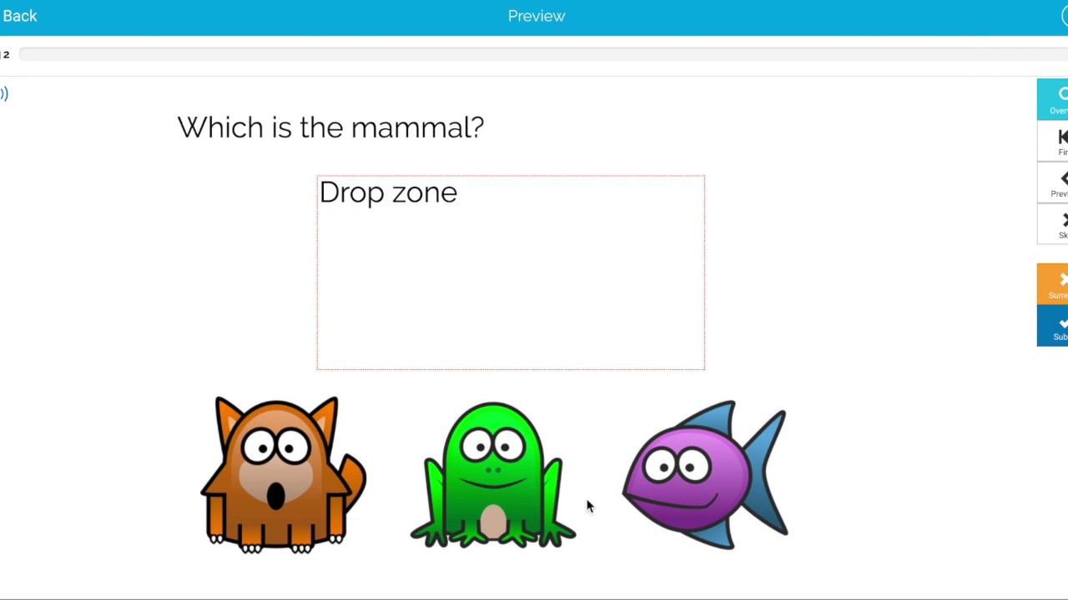
pyautogui.moveTo(297, 515); pyautogui.dragTo(541, 313)
pyautogui.click(1051, 325)
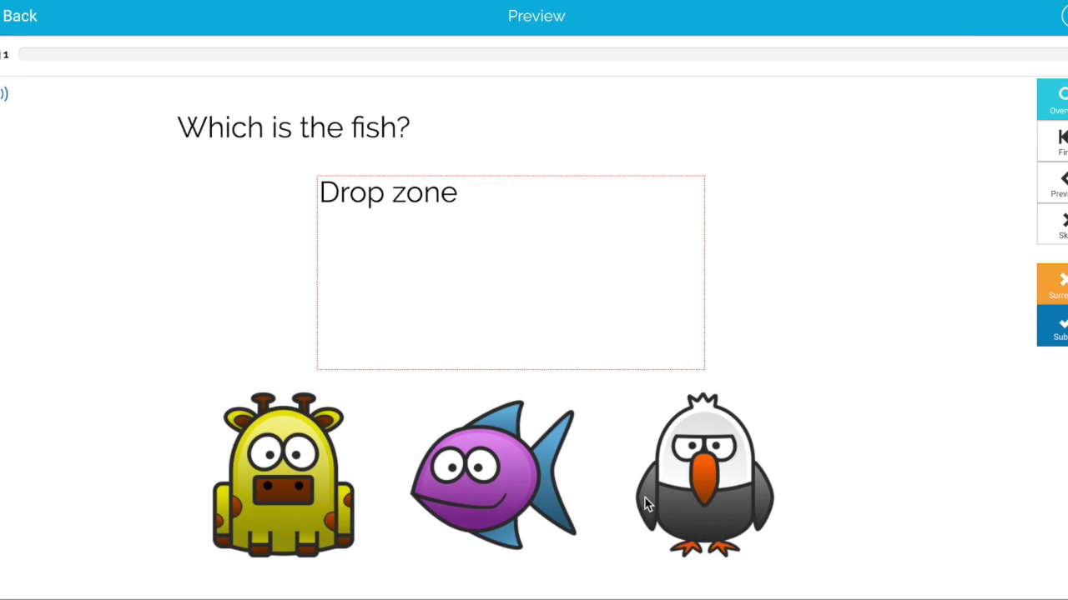
pyautogui.moveTo(500, 448); pyautogui.dragTo(522, 313)
pyautogui.click(1053, 327)
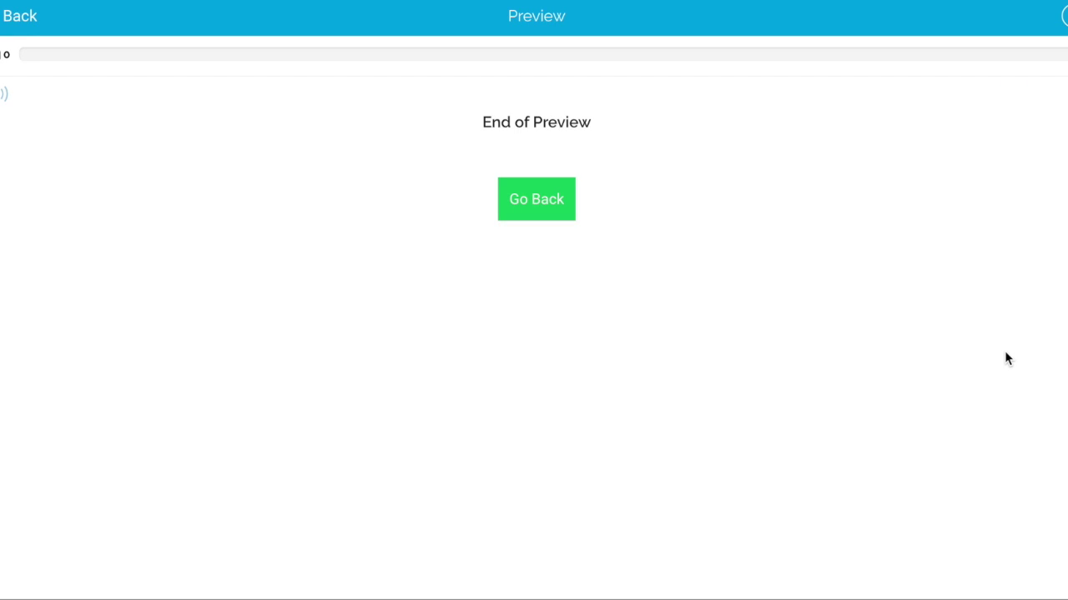
pyautogui.click(557, 216)
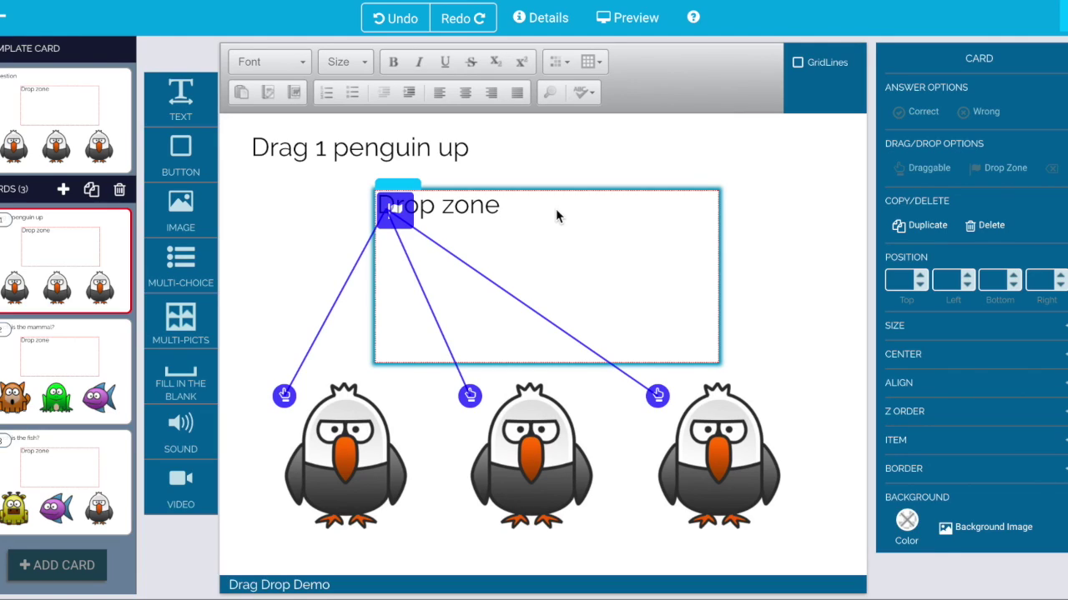
pyautogui.press('Escape')
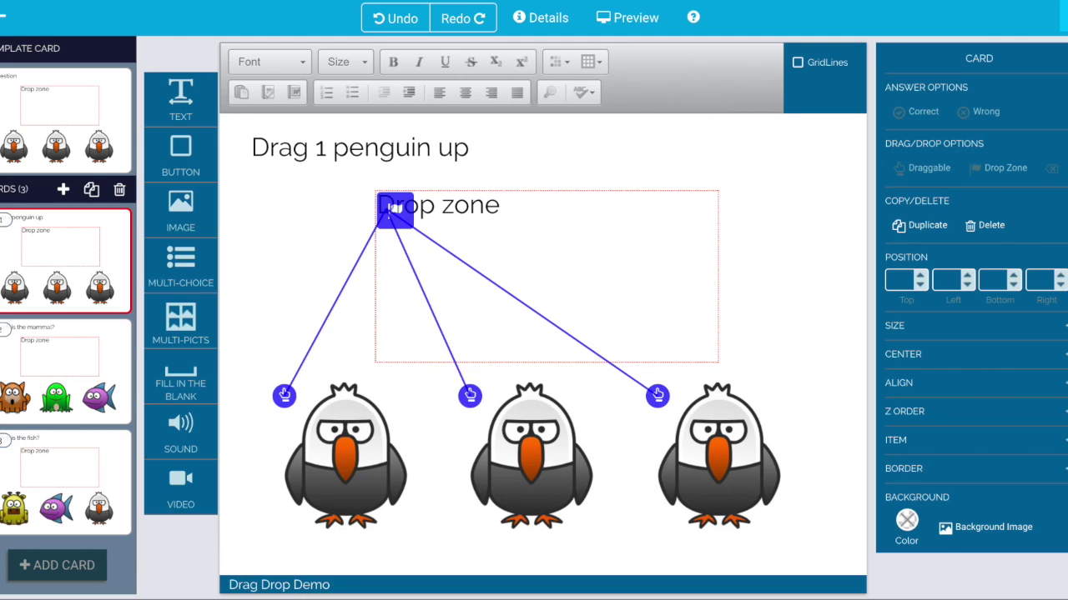
# Delete all items from the template card
pyautogui.click(10, 133)
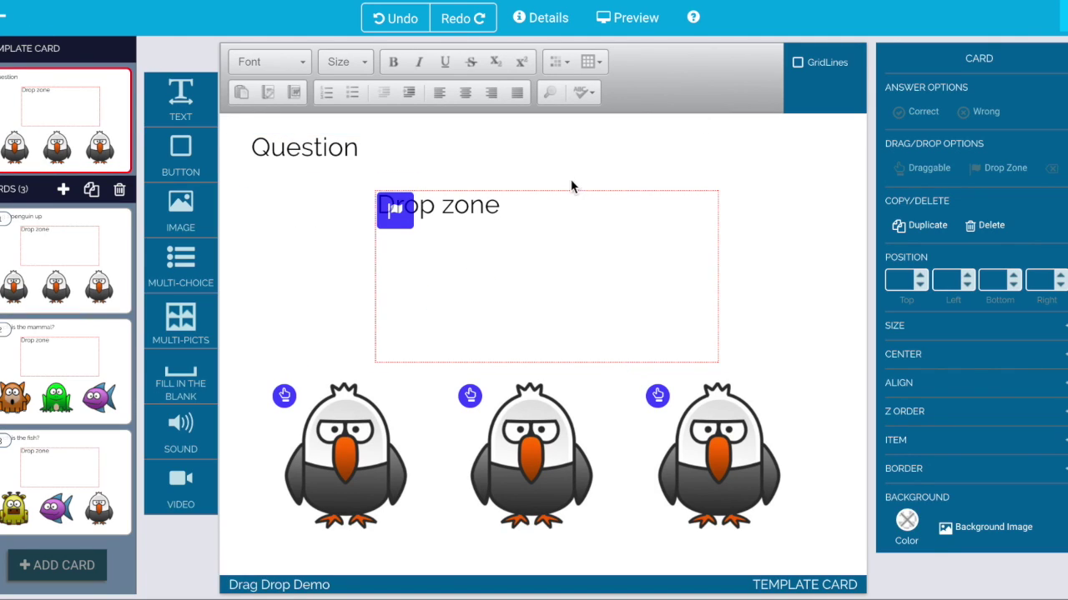
pyautogui.hotkey('ctrl', 'a')
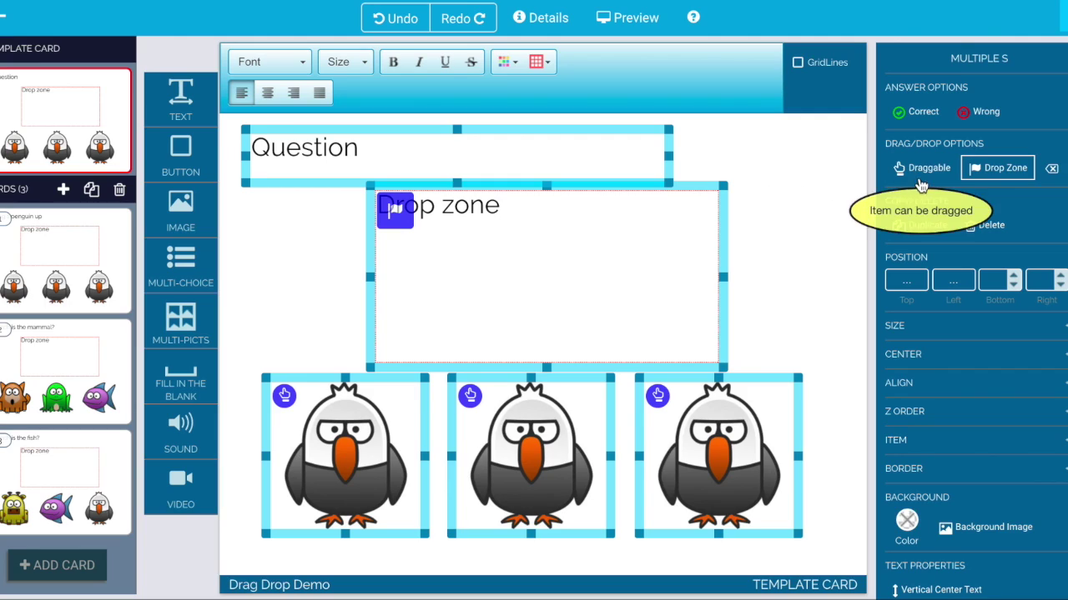
pyautogui.click(986, 225)
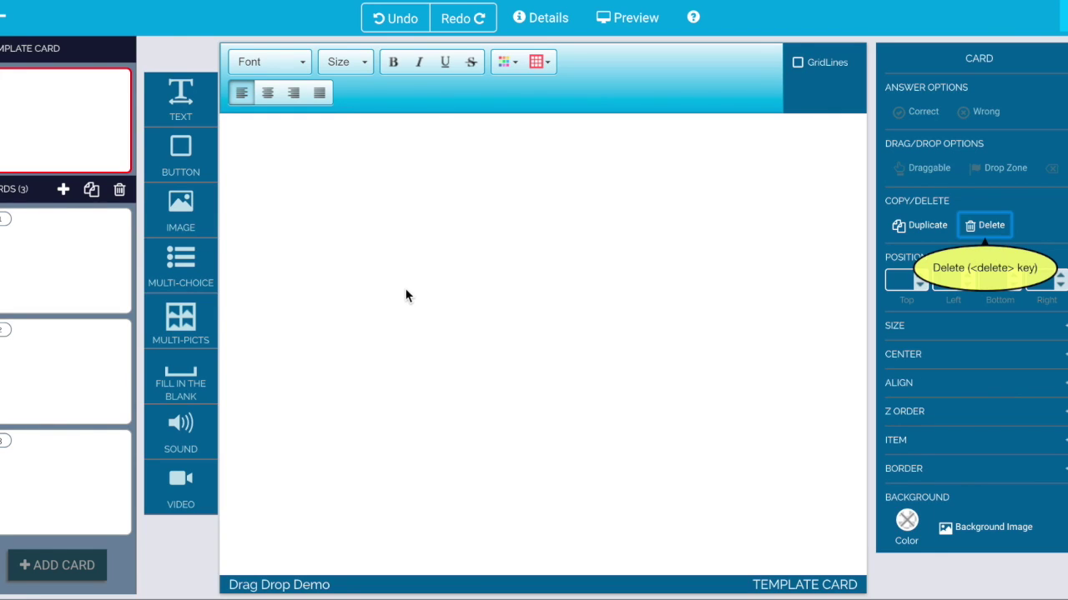
# Add a multi-picture container to the template card and enlarge it vertically to top 206 and bottom 474
pyautogui.moveTo(200, 308); pyautogui.dragTo(424, 377)
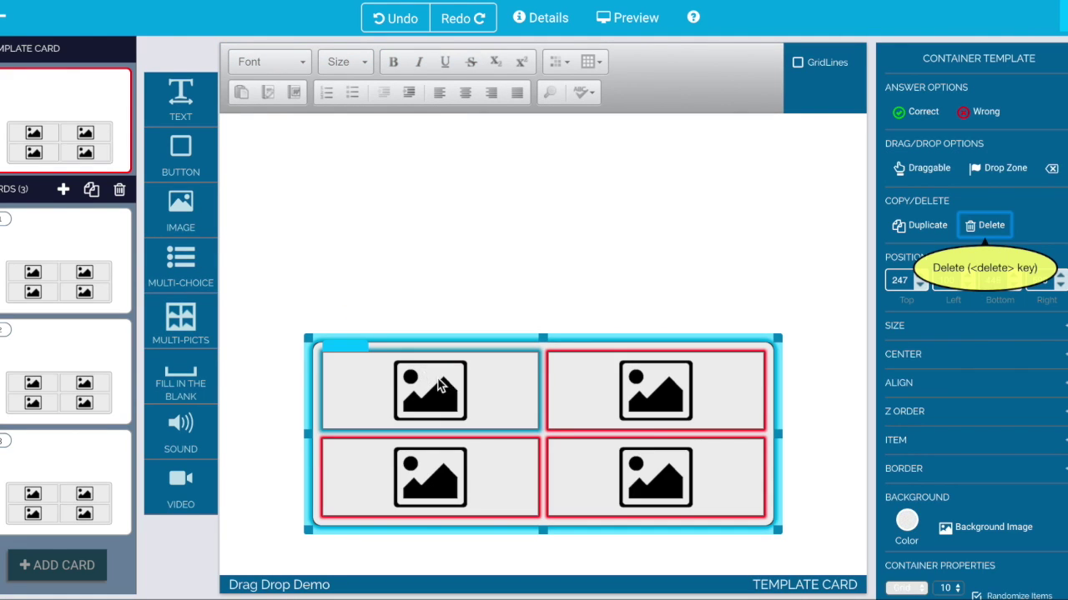
pyautogui.doubleClick(481, 397)
pyautogui.press('Escape')
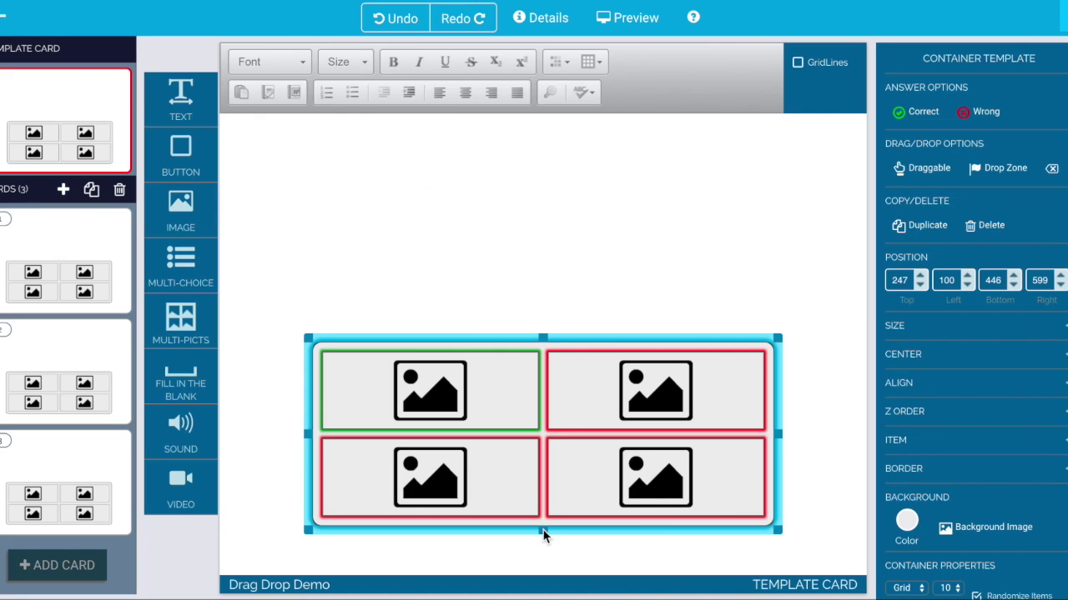
pyautogui.moveTo(543, 531); pyautogui.dragTo(543, 558)
pyautogui.moveTo(544, 339); pyautogui.dragTo(539, 298)
pyautogui.click(663, 444)
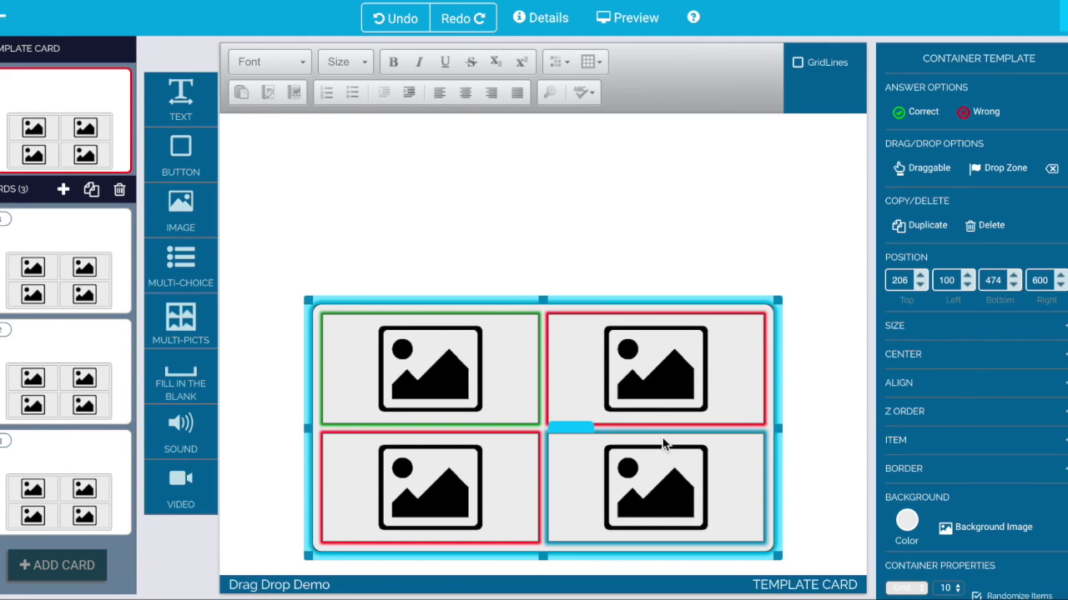
pyautogui.click(771, 444)
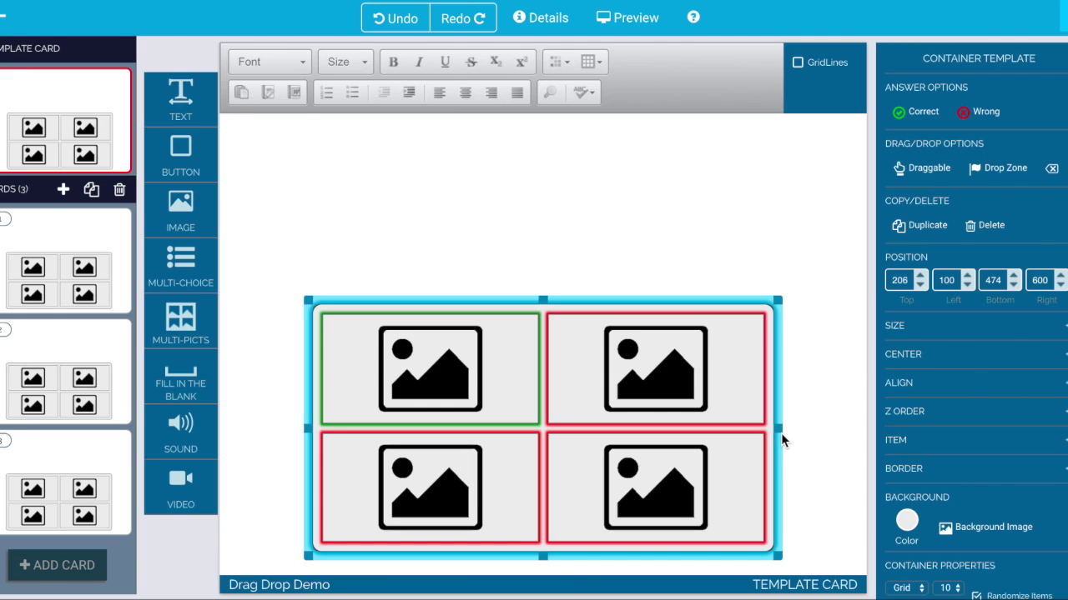
# Set the picture container's grid to 3 columns and delete the fourth image placeholder
pyautogui.scroll(-1, 947, 567)
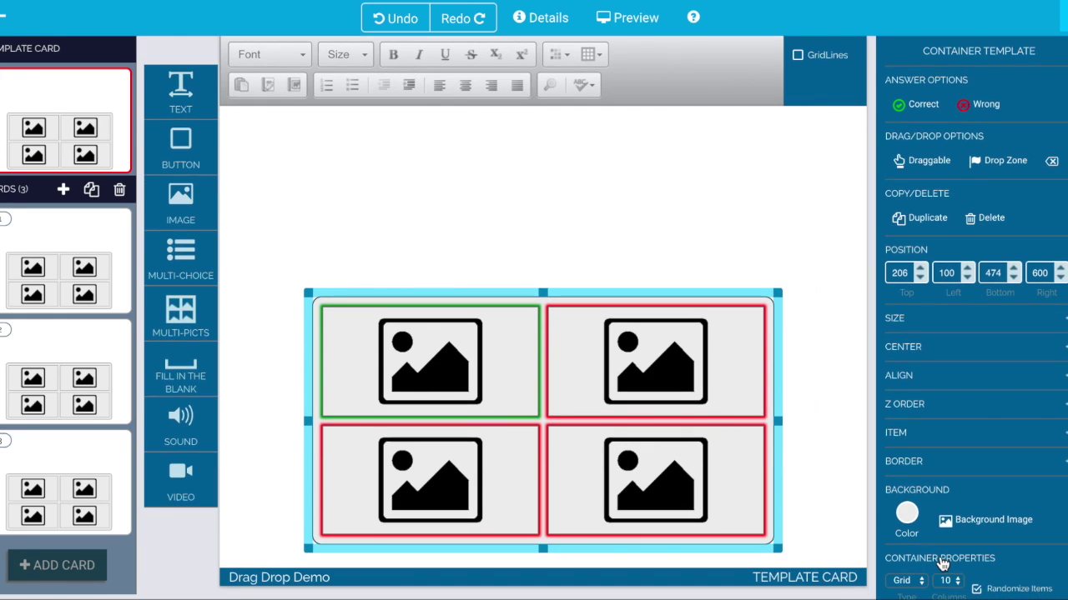
pyautogui.click(951, 580)
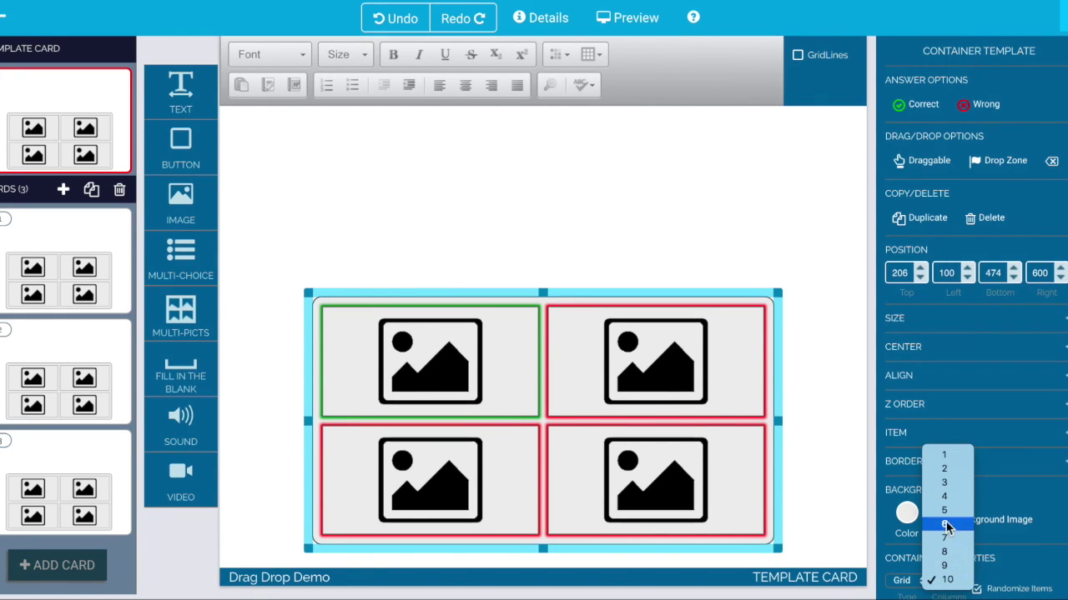
pyautogui.click(945, 487)
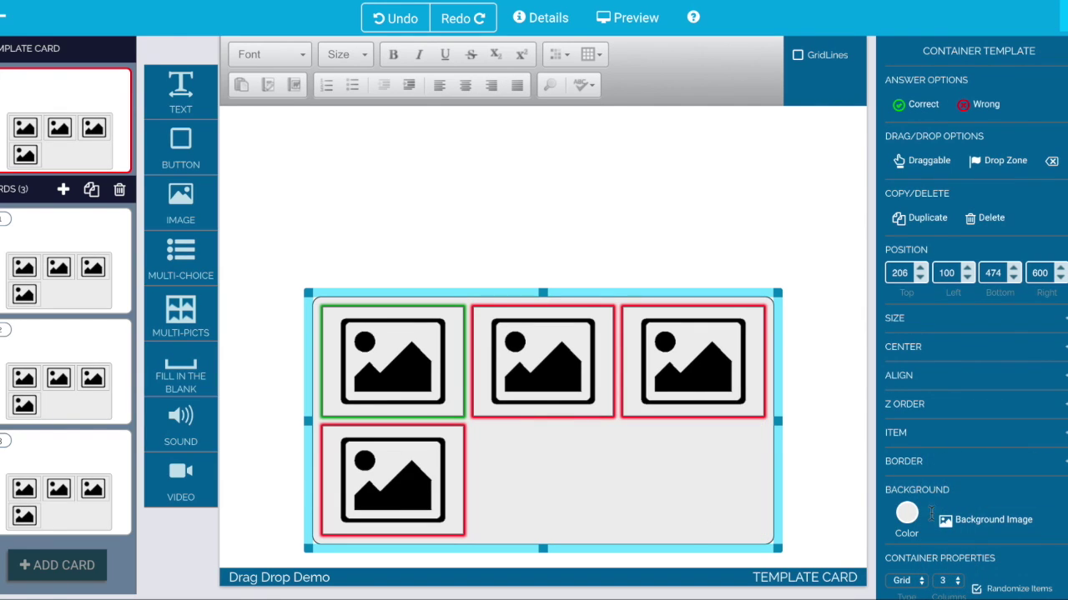
pyautogui.click(433, 494)
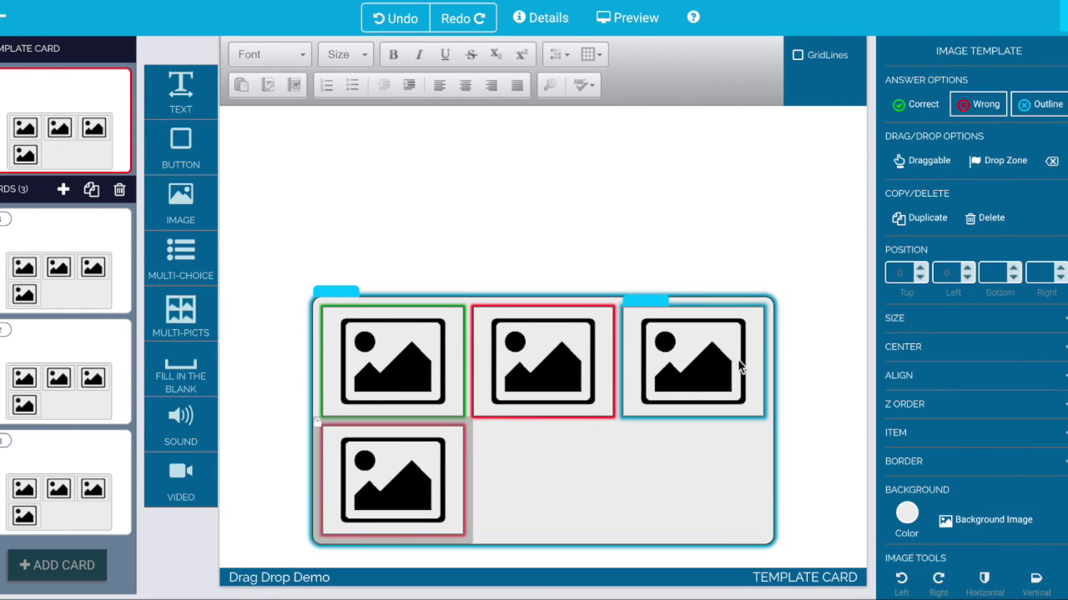
pyautogui.click(983, 219)
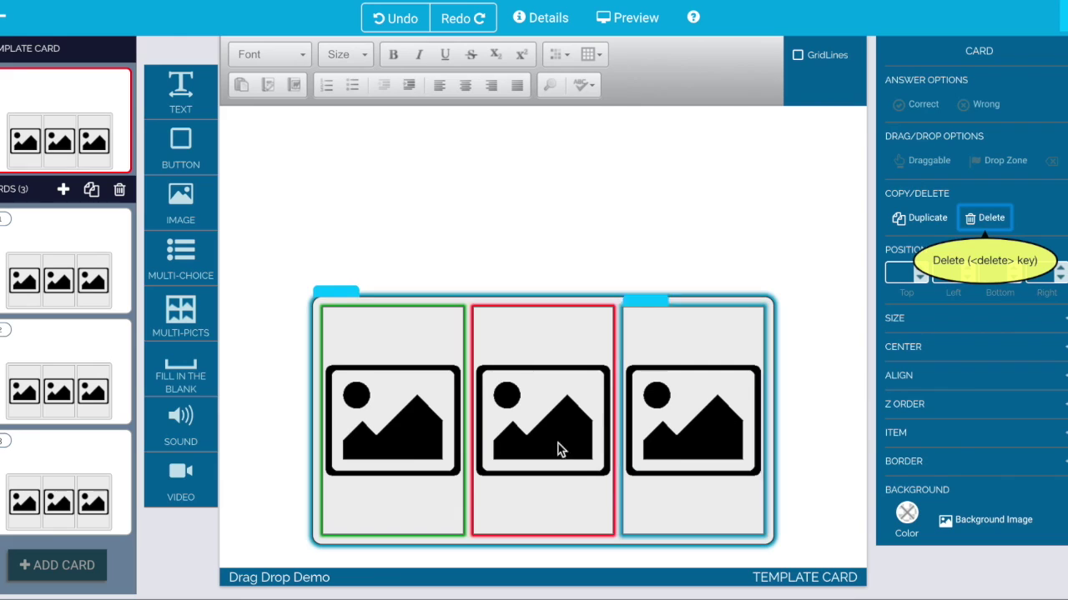
# Clear the wrong-answer marks from the second and third image placeholders and the correct-answer mark from the first
pyautogui.click(582, 356)
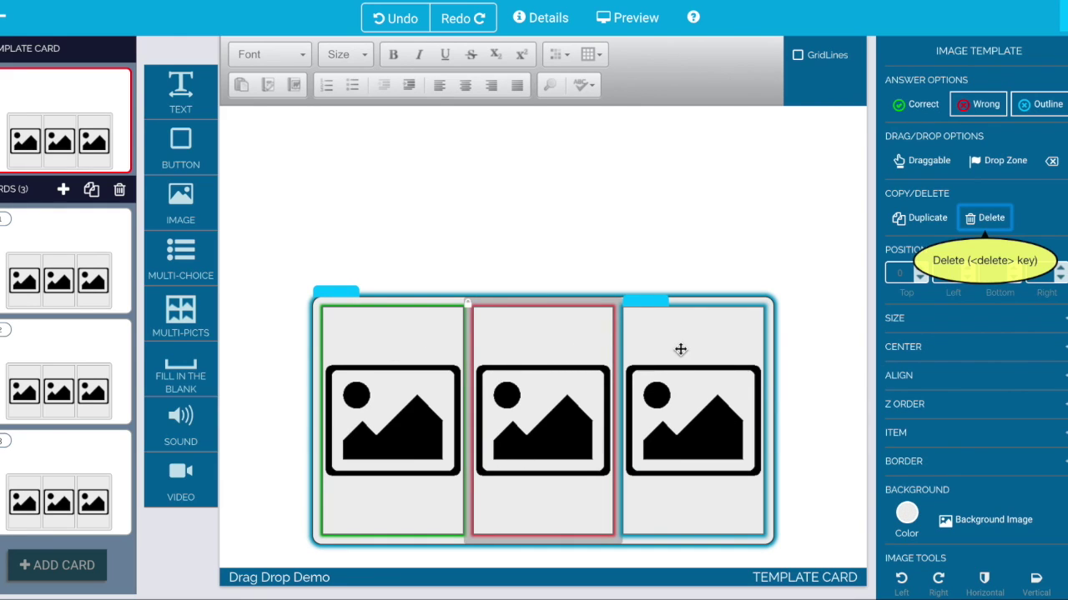
pyautogui.click(985, 100)
pyautogui.click(419, 323)
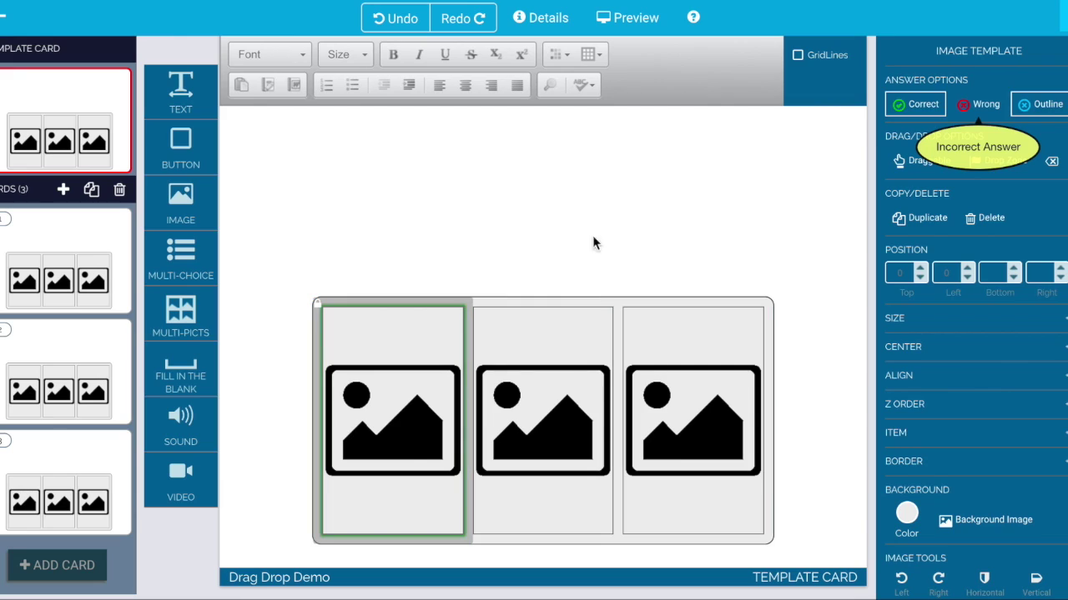
pyautogui.click(924, 109)
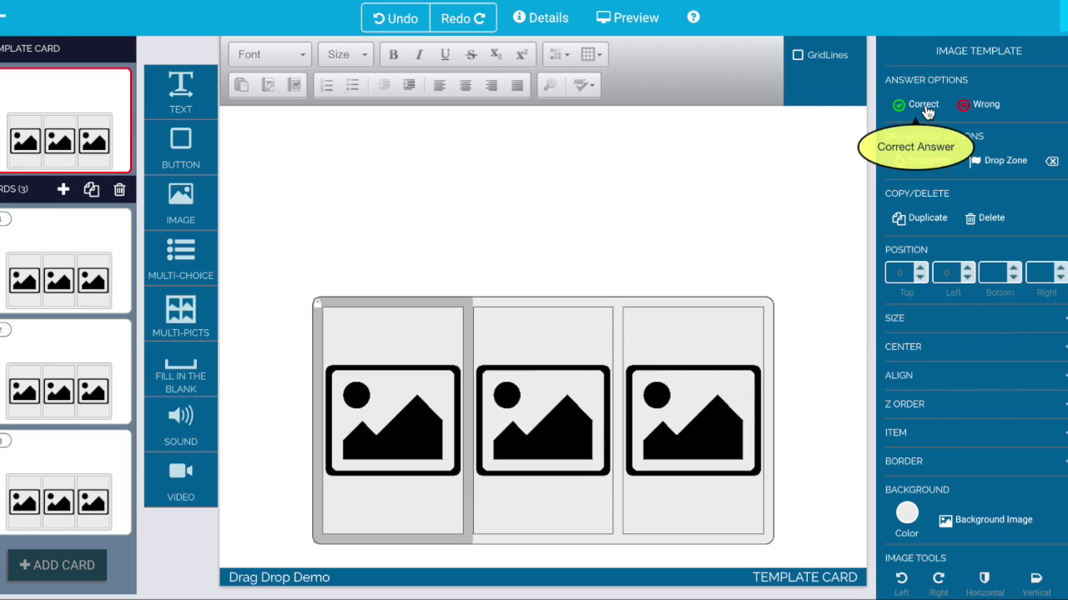
pyautogui.click(393, 247)
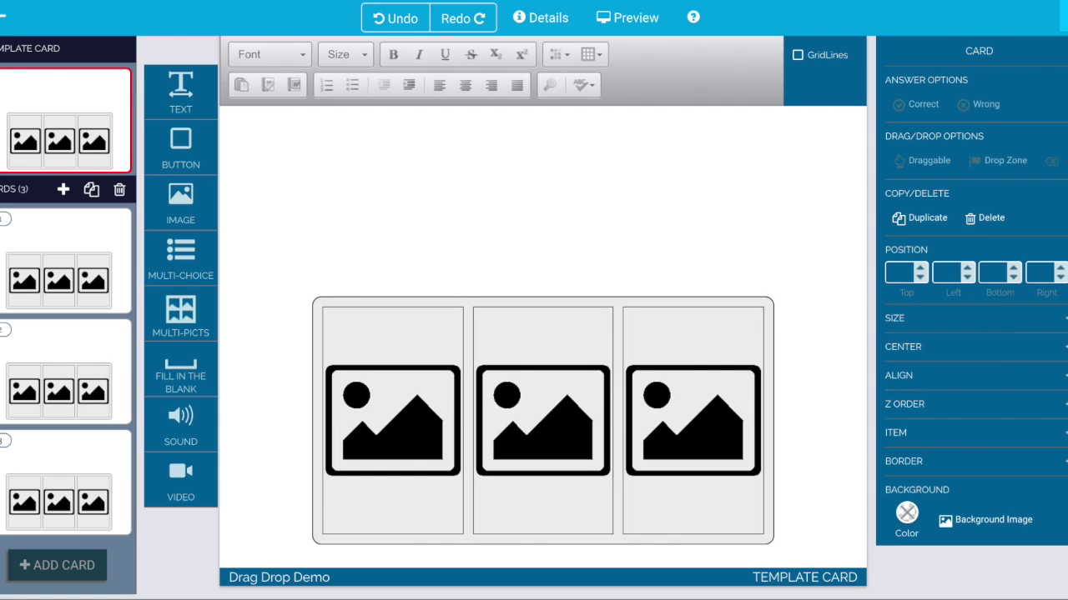
# Lower the container's top edge to 245 and add a large text box above it at top 31, left 91, bottom 194, right 544
pyautogui.click(690, 301)
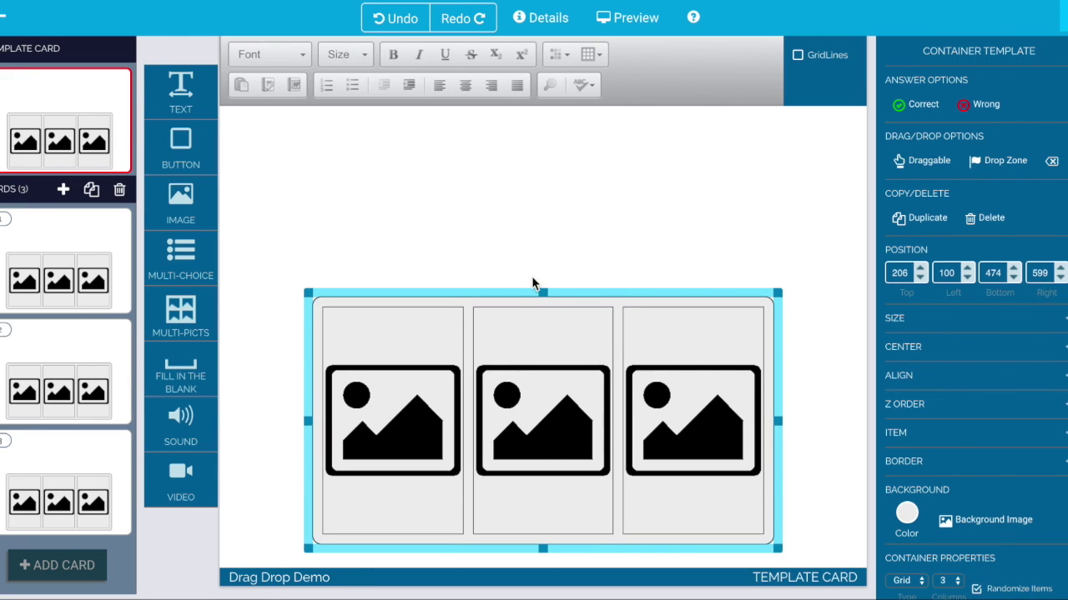
pyautogui.moveTo(543, 292); pyautogui.dragTo(536, 327)
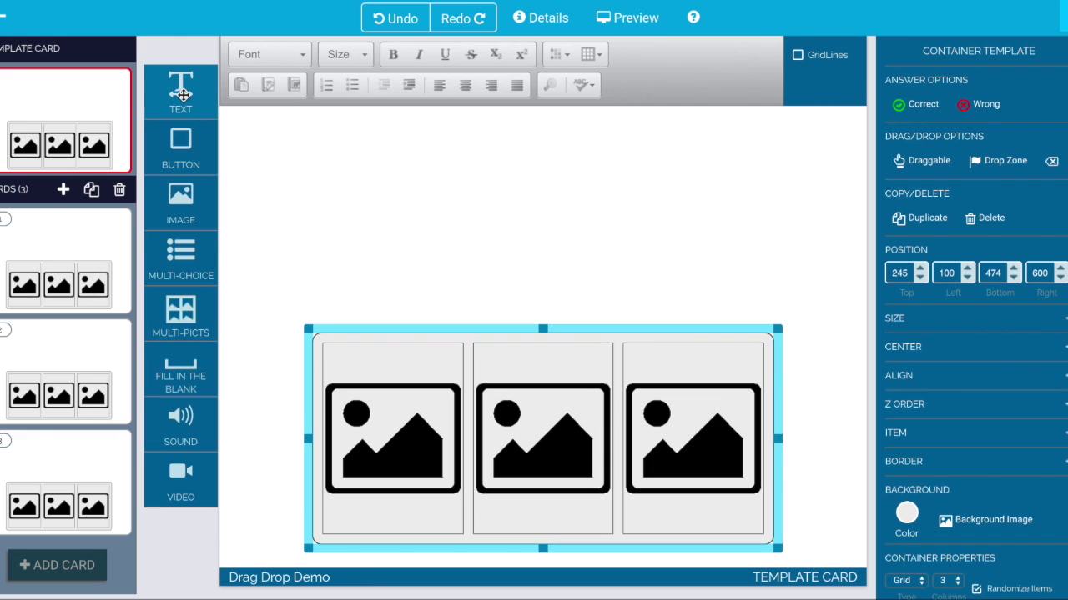
pyautogui.moveTo(192, 102); pyautogui.dragTo(412, 179)
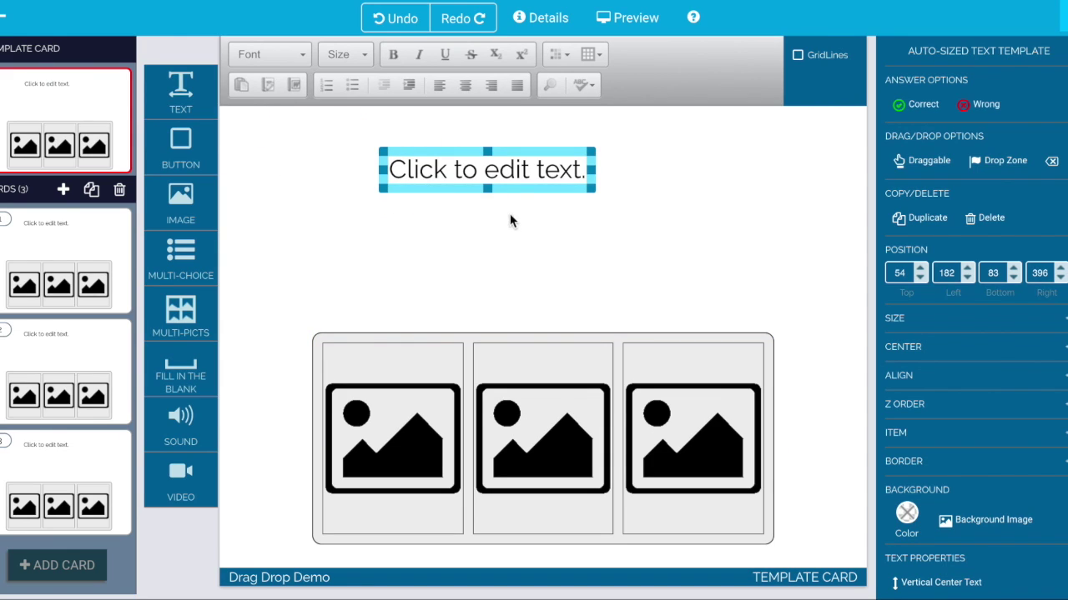
pyautogui.moveTo(590, 190); pyautogui.dragTo(815, 314)
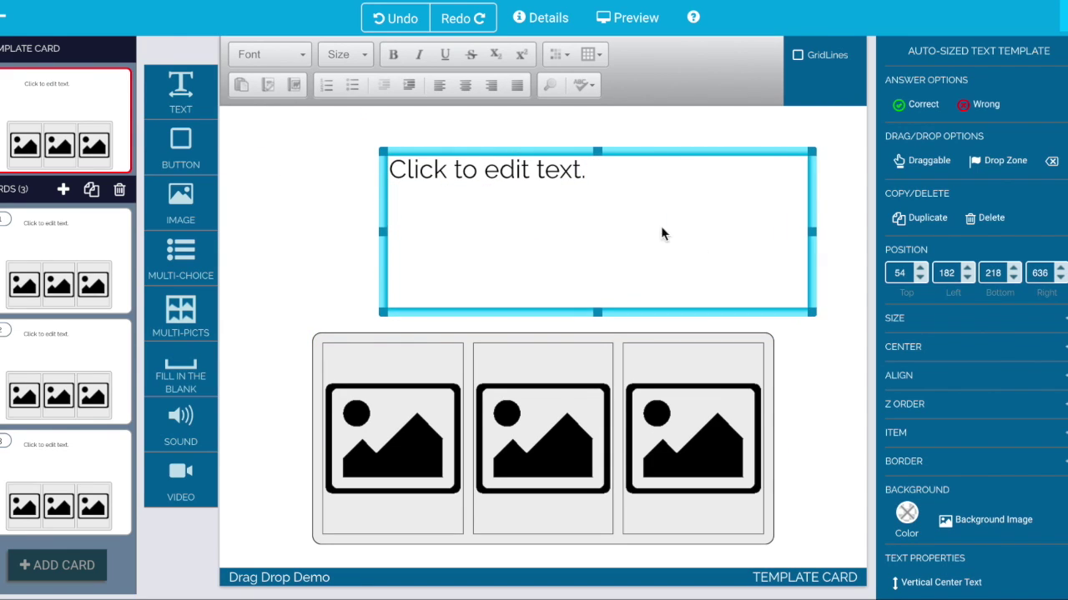
pyautogui.moveTo(524, 151); pyautogui.dragTo(441, 131)
# Clear the placeholder text from the large text box and give the box a solid border of width 1
pyautogui.doubleClick(423, 148)
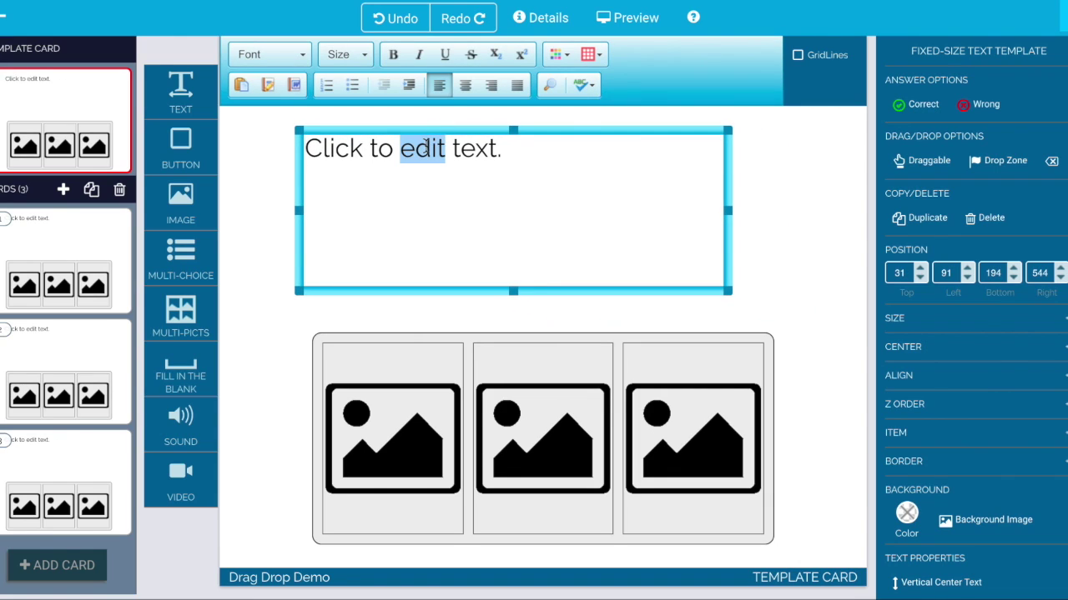
pyautogui.tripleClick(425, 148)
pyautogui.press('BackSpace')
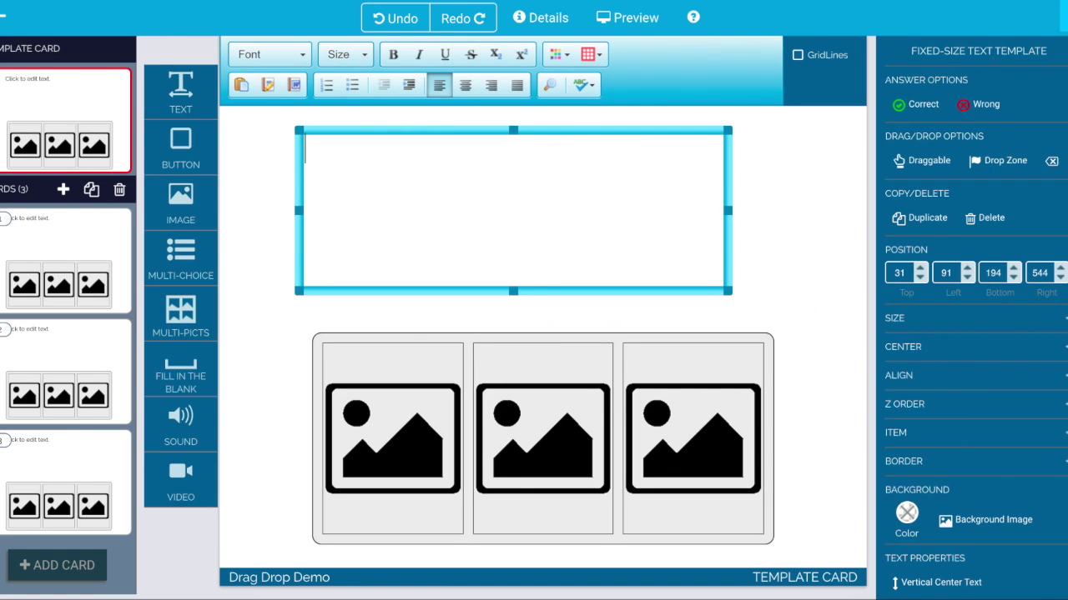
pyautogui.click(923, 464)
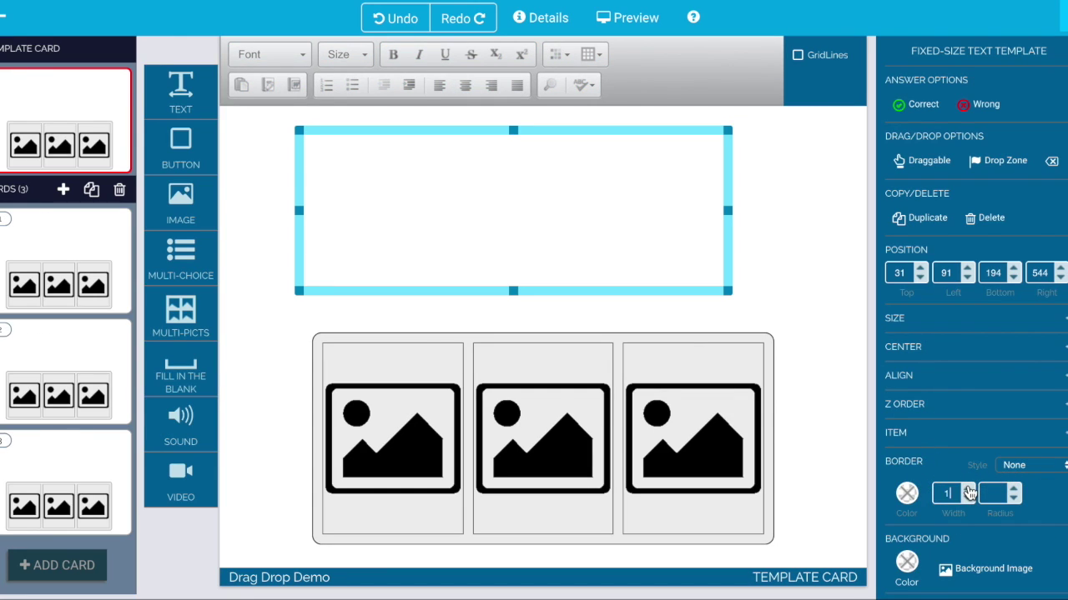
pyautogui.click(966, 487)
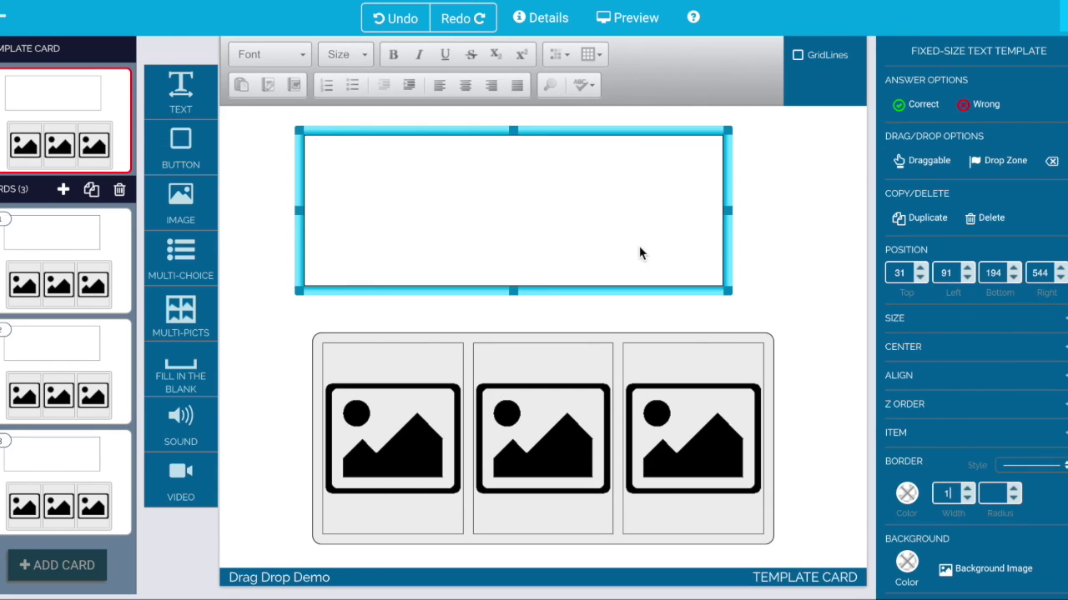
# Fill the large text box with a light blue background and center it horizontally on the template card
pyautogui.click(907, 562)
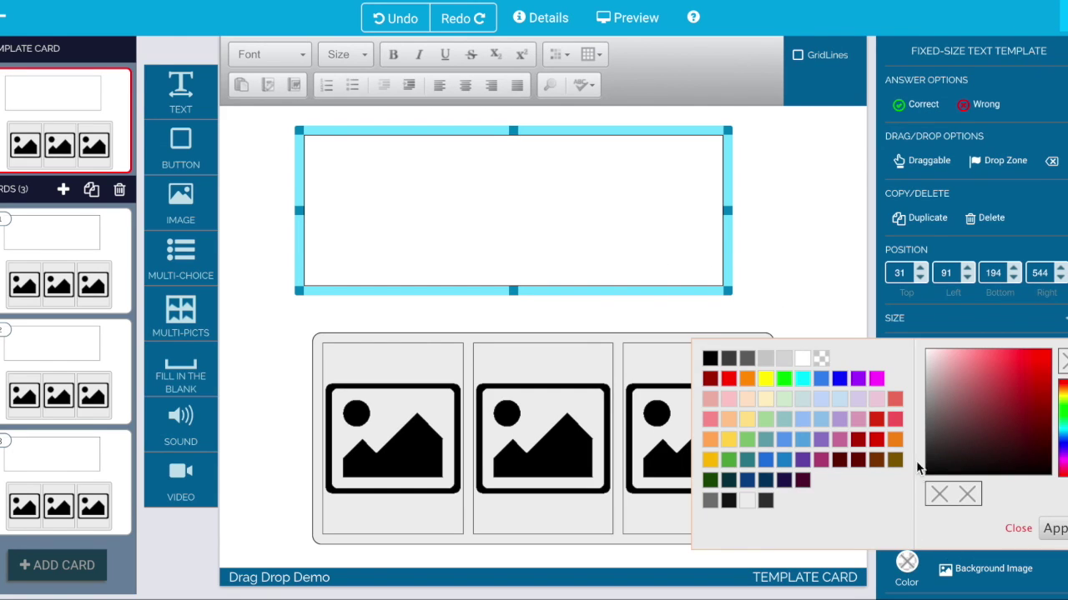
pyautogui.click(803, 399)
pyautogui.click(811, 226)
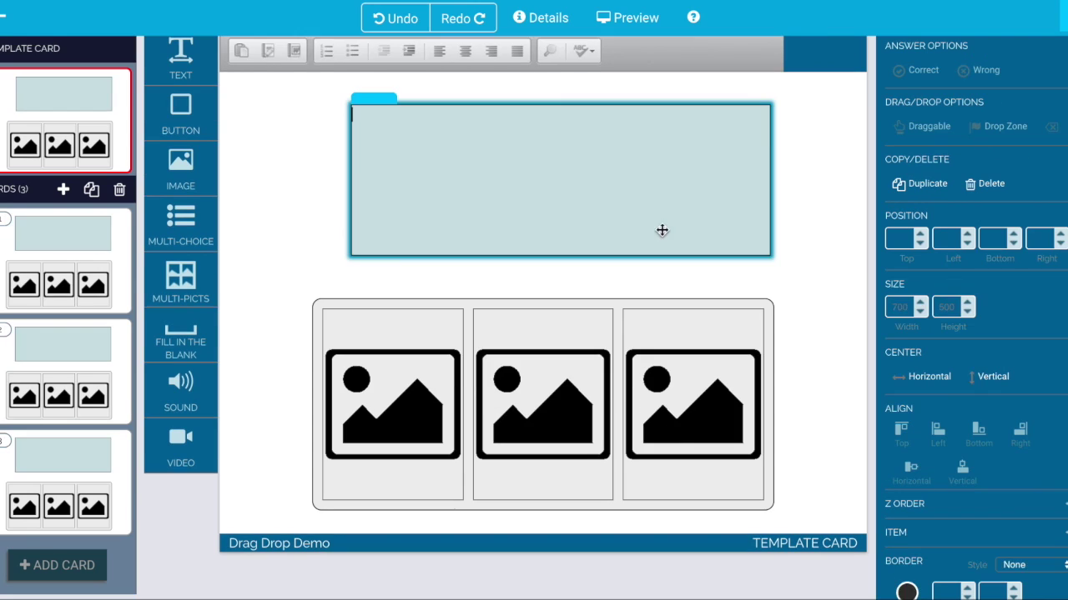
pyautogui.click(918, 379)
pyautogui.click(864, 370)
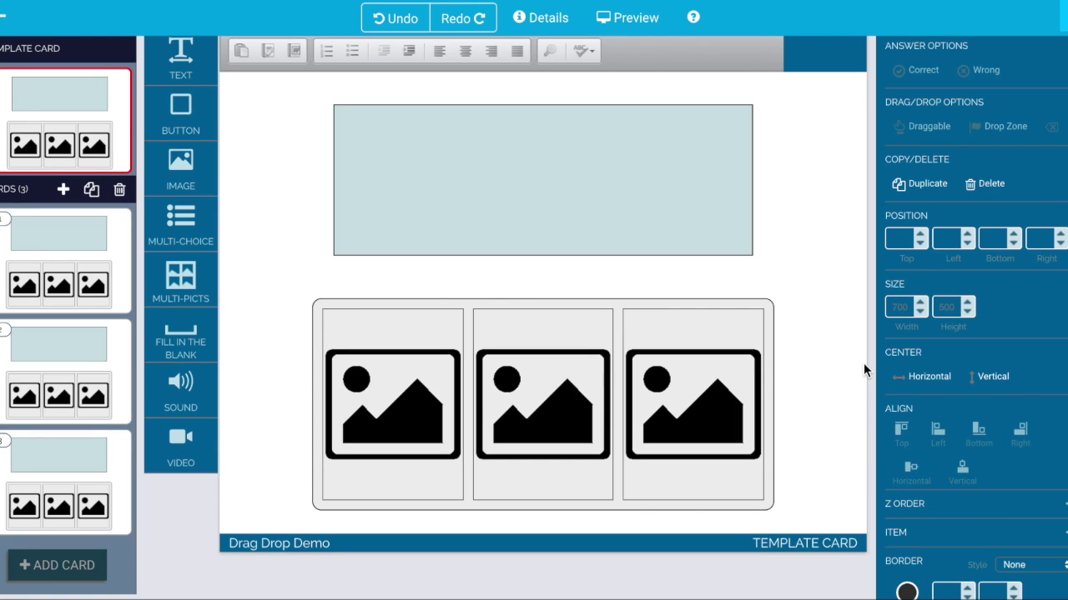
# Make the light blue text box a drop zone
pyautogui.click(719, 347)
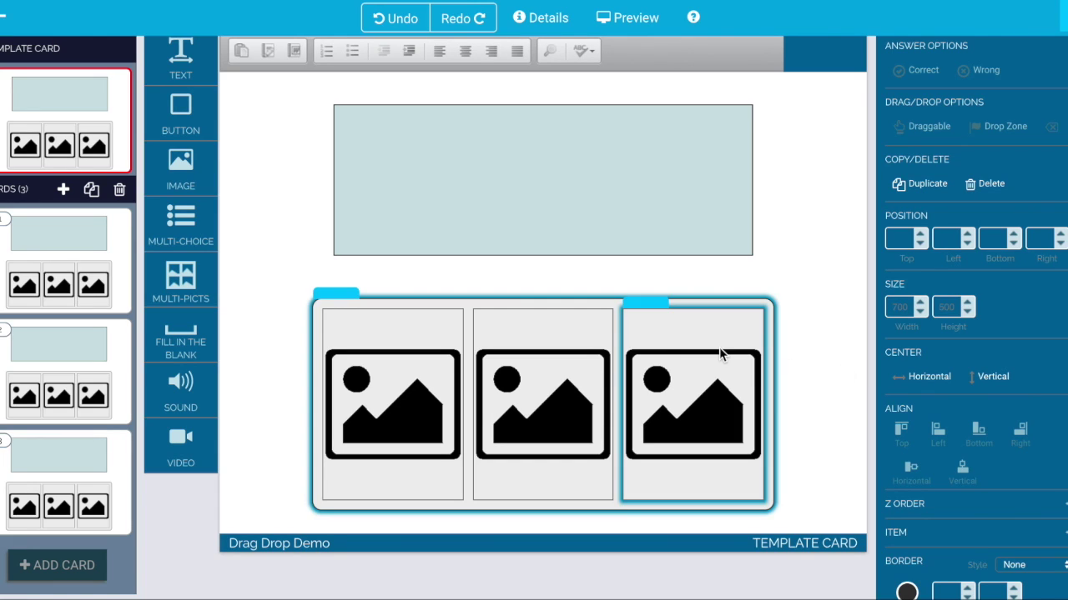
pyautogui.click(605, 191)
pyautogui.click(989, 127)
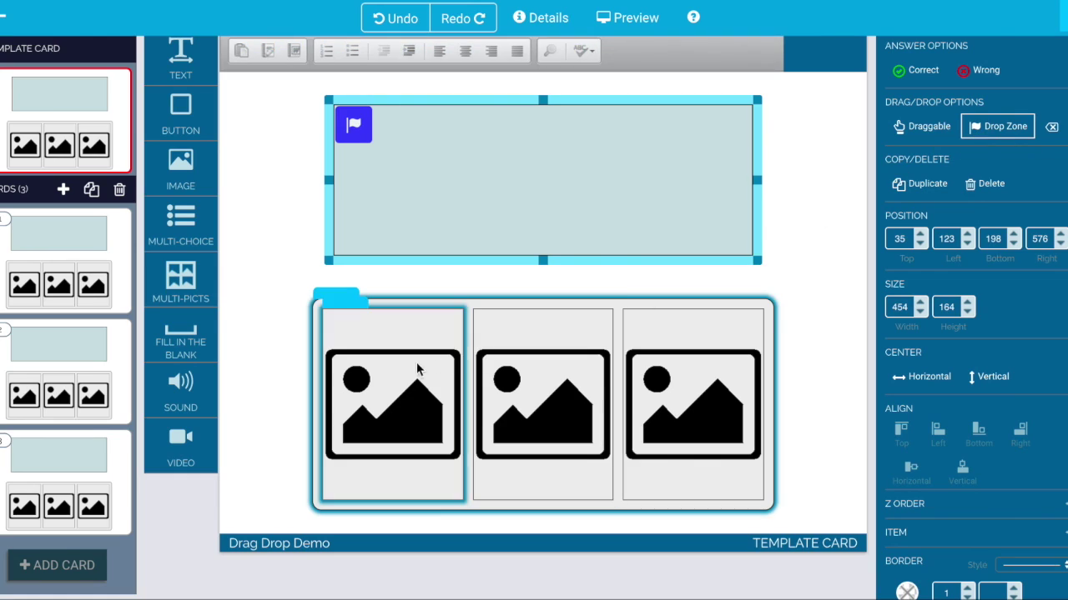
pyautogui.click(421, 369)
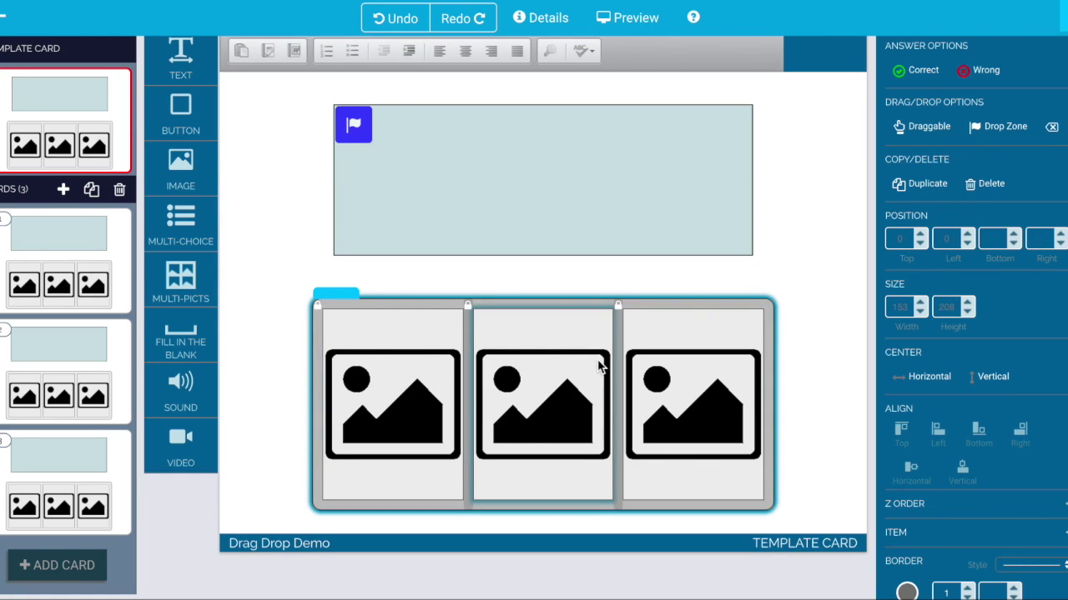
pyautogui.click(815, 295)
pyautogui.click(691, 371)
pyautogui.click(582, 394)
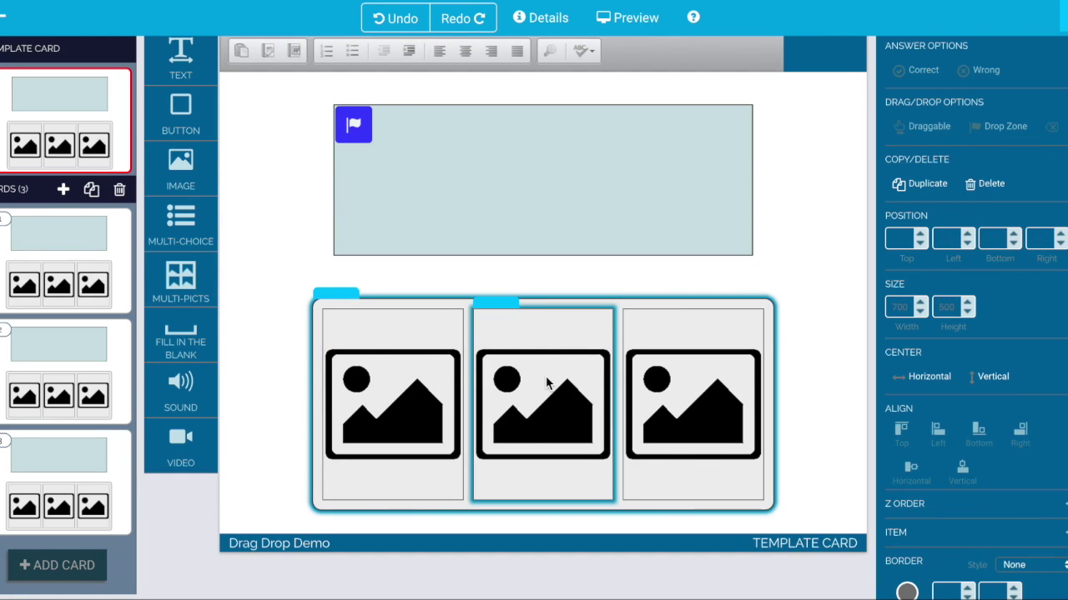
pyautogui.click(547, 382)
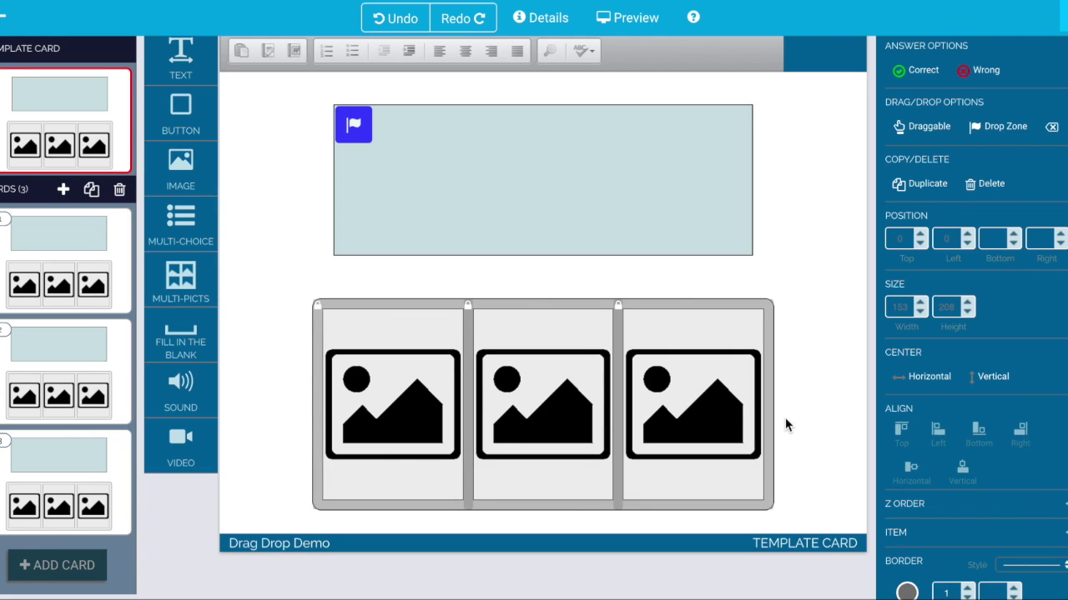
pyautogui.click(453, 400)
pyautogui.click(288, 342)
pyautogui.click(342, 244)
pyautogui.click(245, 247)
pyautogui.click(372, 257)
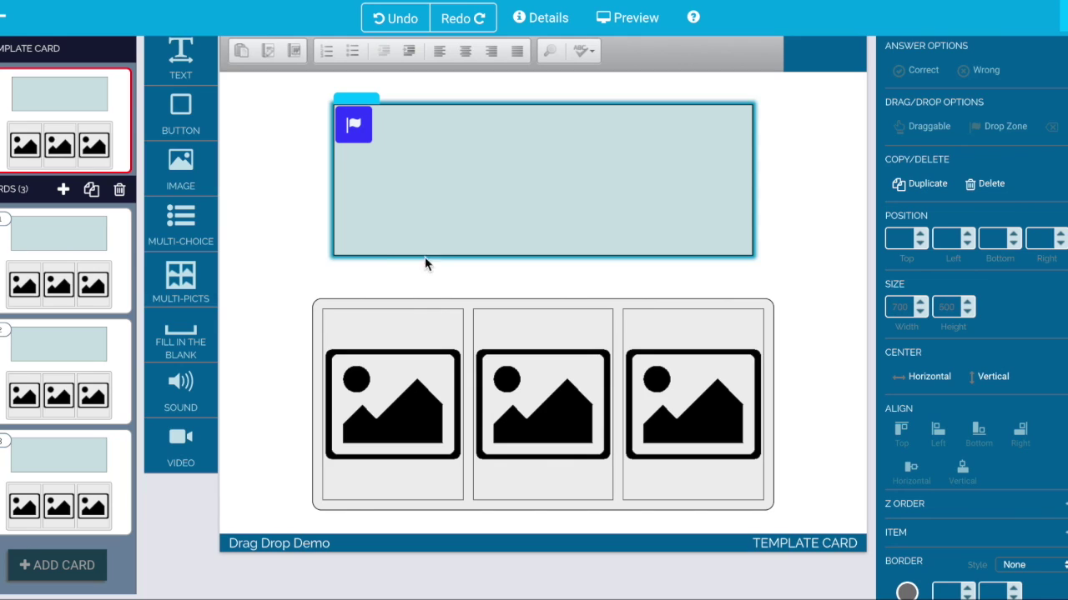
pyautogui.click(461, 211)
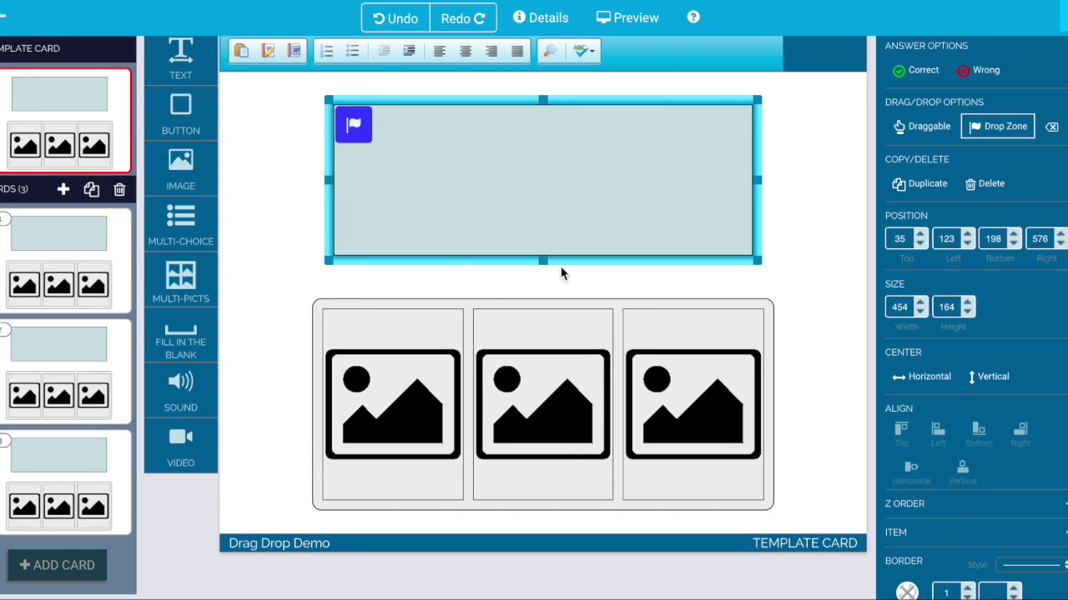
pyautogui.click(304, 257)
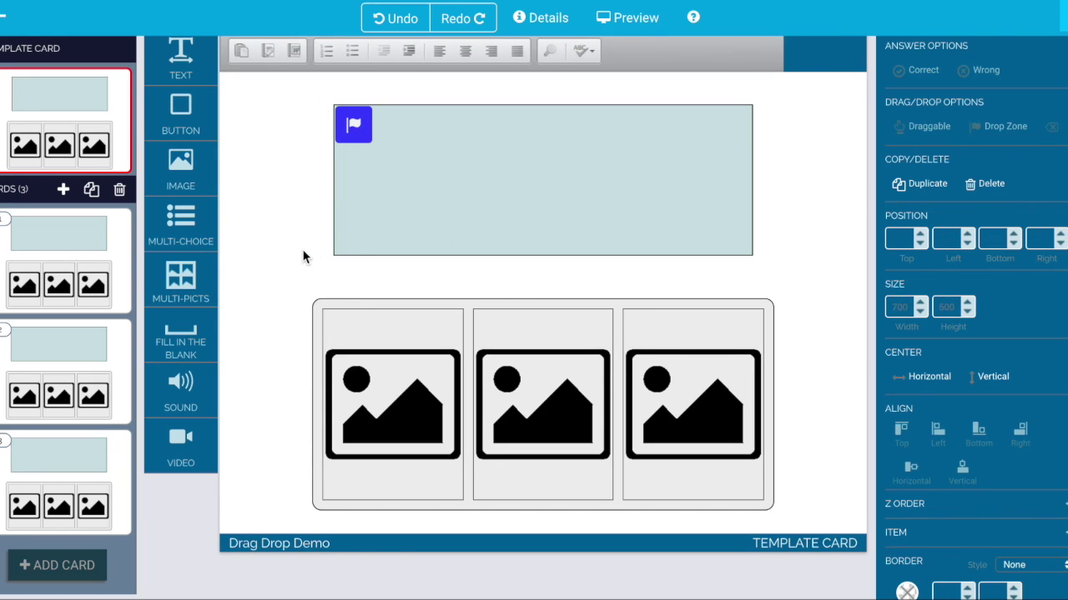
pyautogui.hotkey('ctrl', 'a')
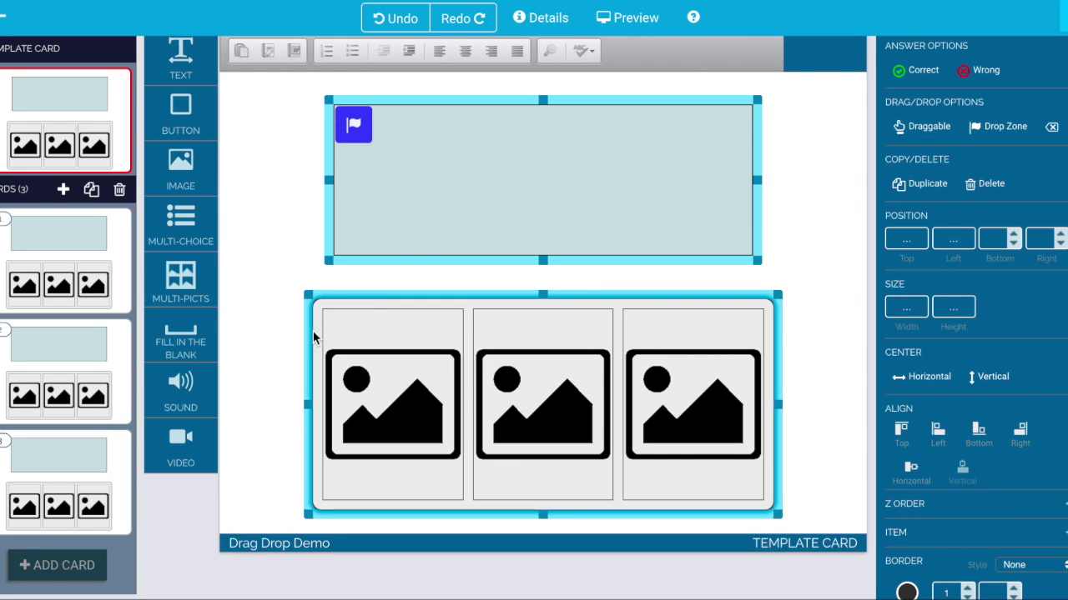
# Select all three image placeholders in the picture container and make them draggable
pyautogui.click(435, 331)
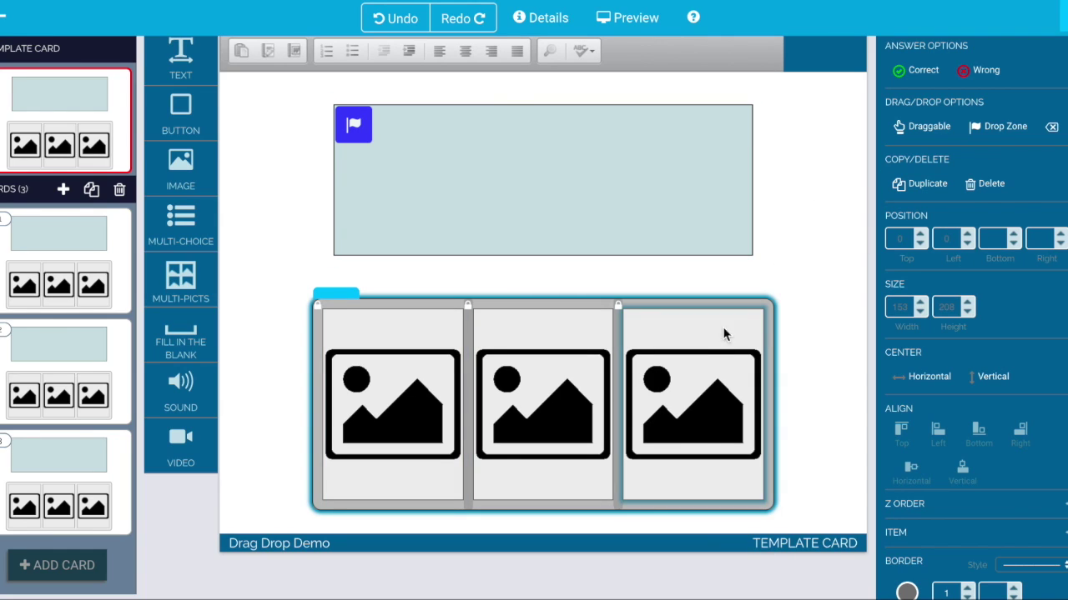
pyautogui.click(940, 134)
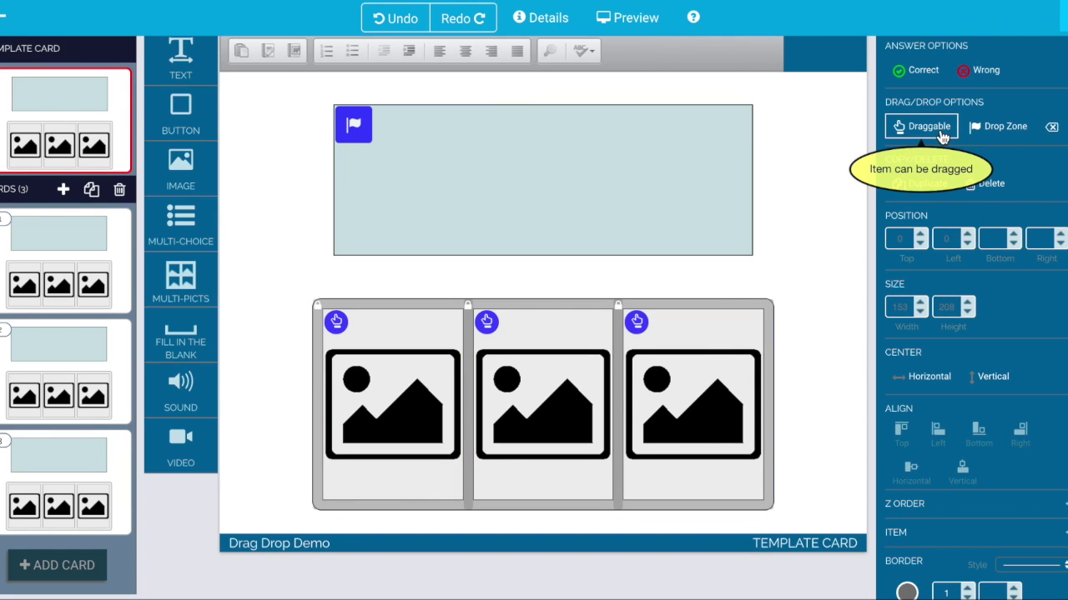
# On the template card, link the first draggable image placeholder to the light blue drop zone as its match
pyautogui.click(85, 246)
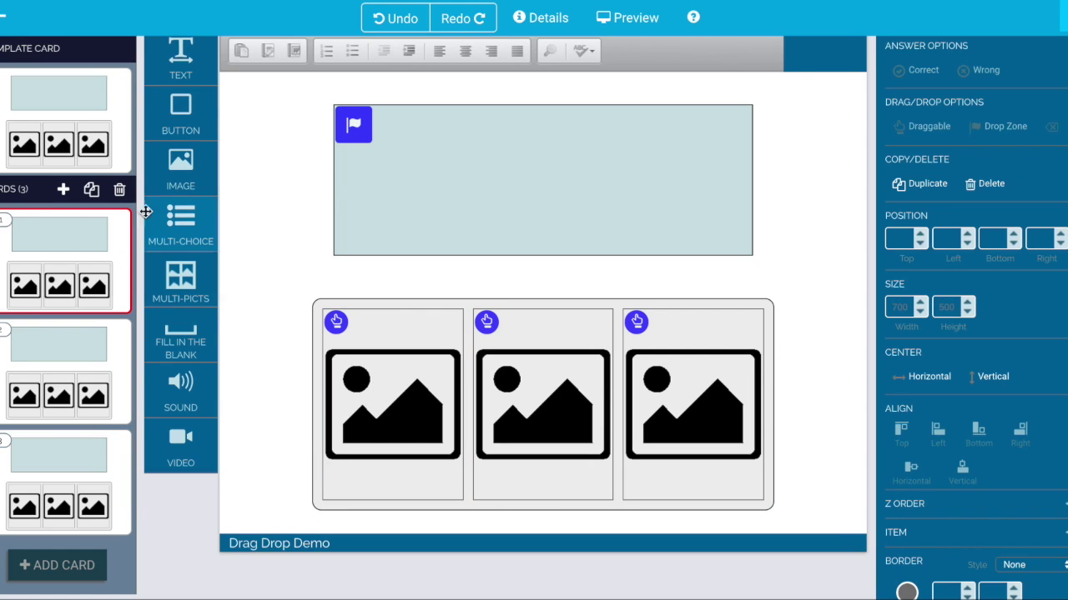
pyautogui.click(119, 106)
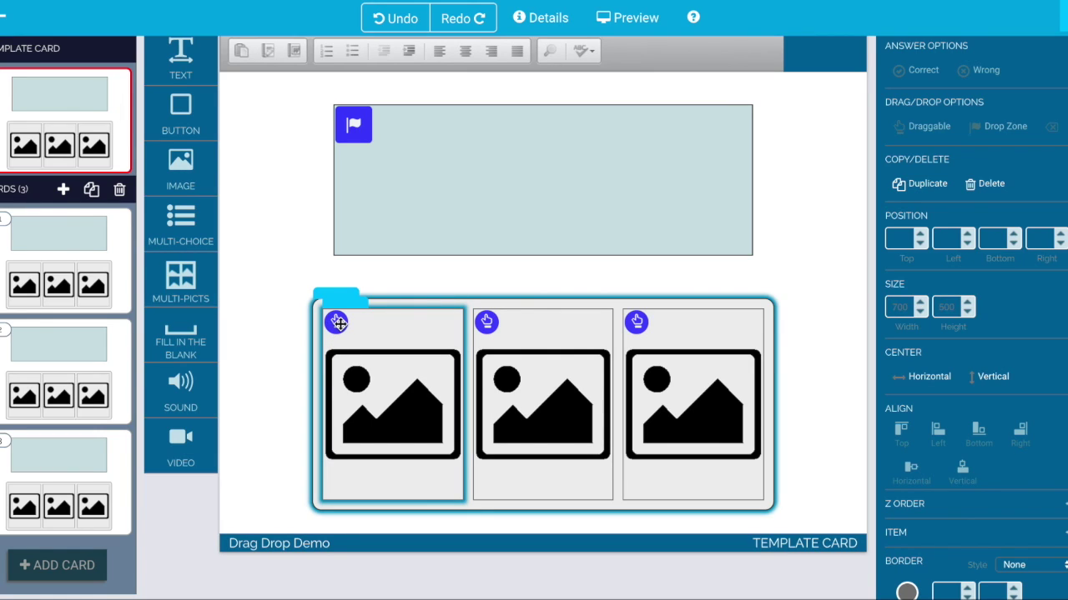
pyautogui.moveTo(337, 323); pyautogui.dragTo(359, 135)
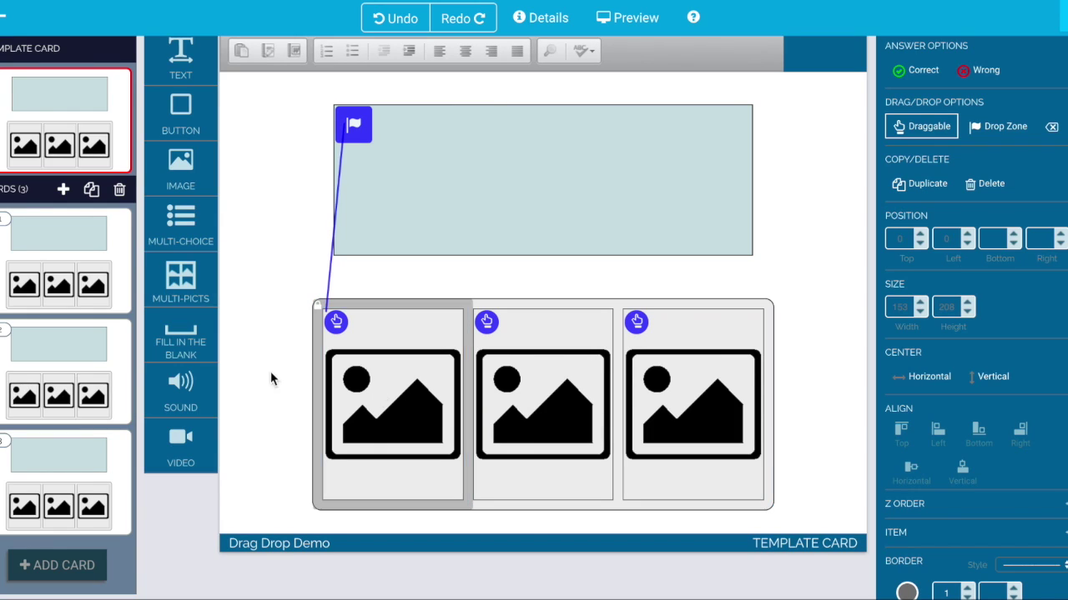
# On card 1, fill the three image placeholders in order with giraffe.jpg, fox.jpg and fish.jpg
pyautogui.click(58, 263)
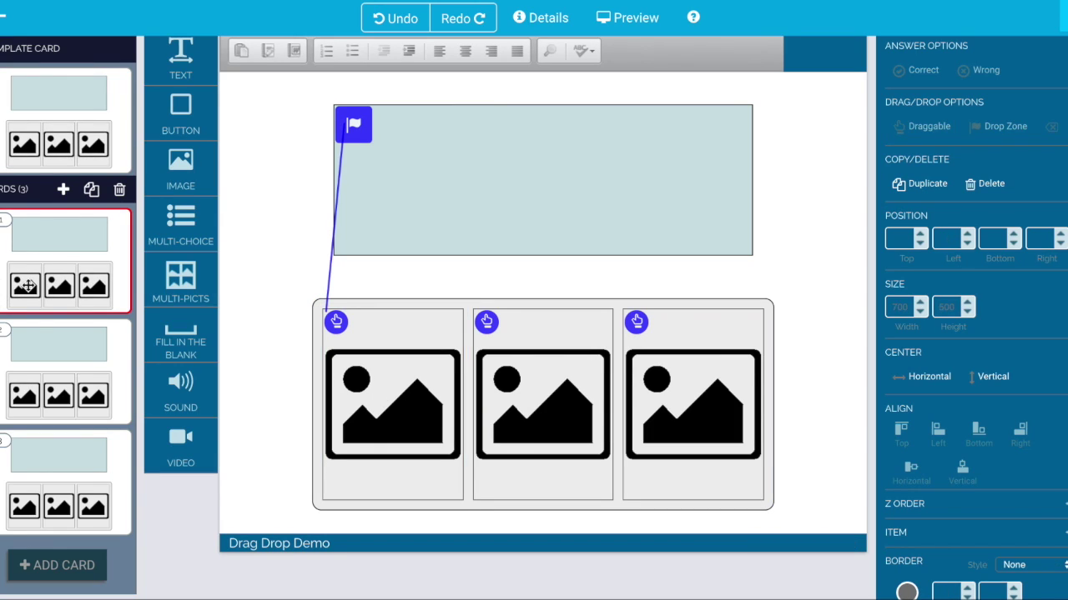
pyautogui.doubleClick(409, 393)
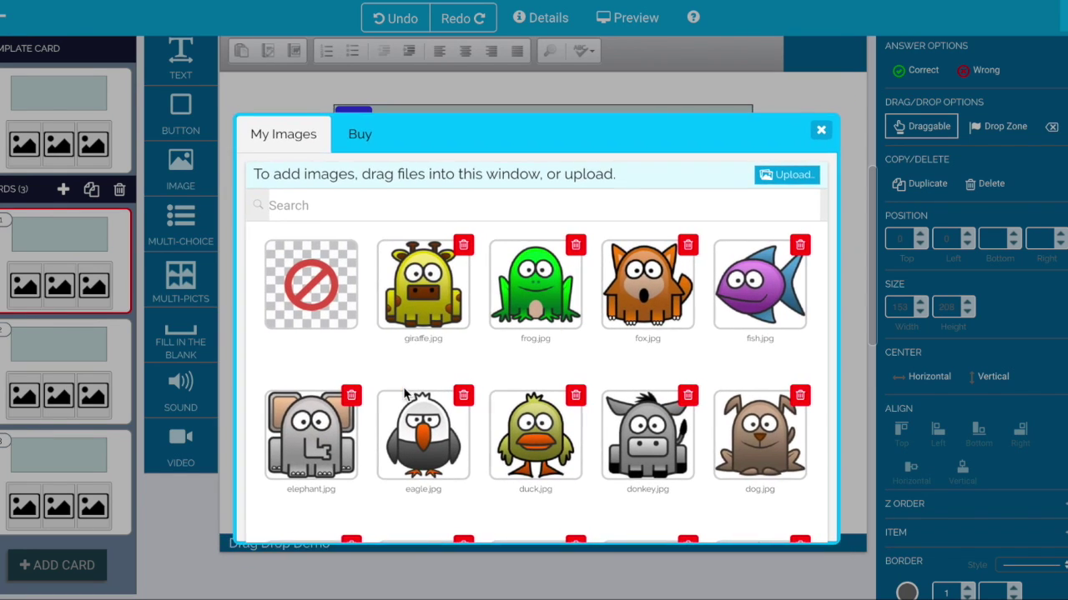
pyautogui.click(442, 285)
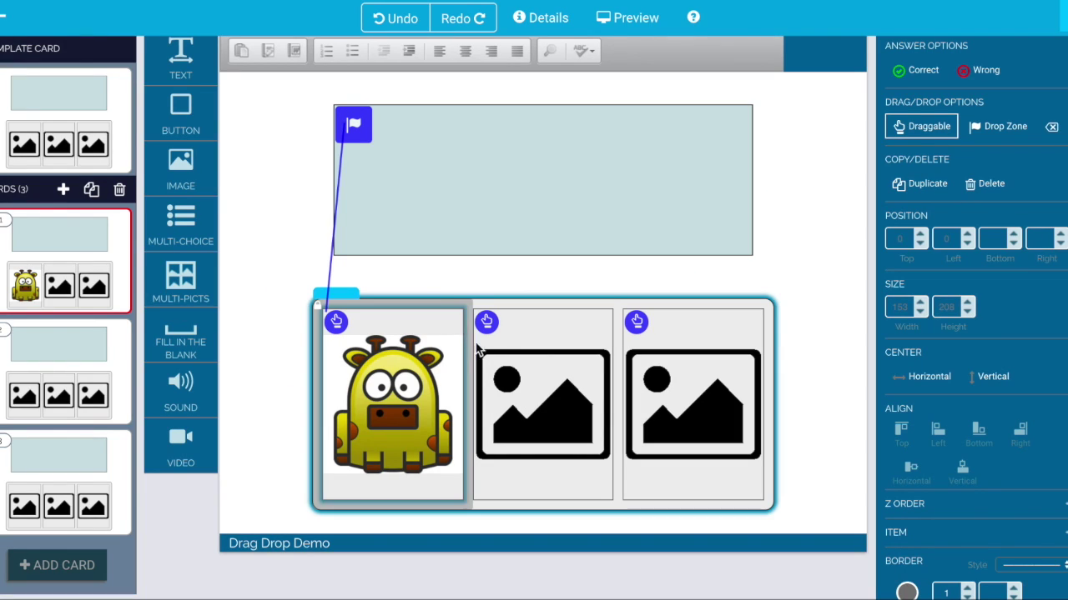
pyautogui.doubleClick(514, 378)
pyautogui.click(648, 281)
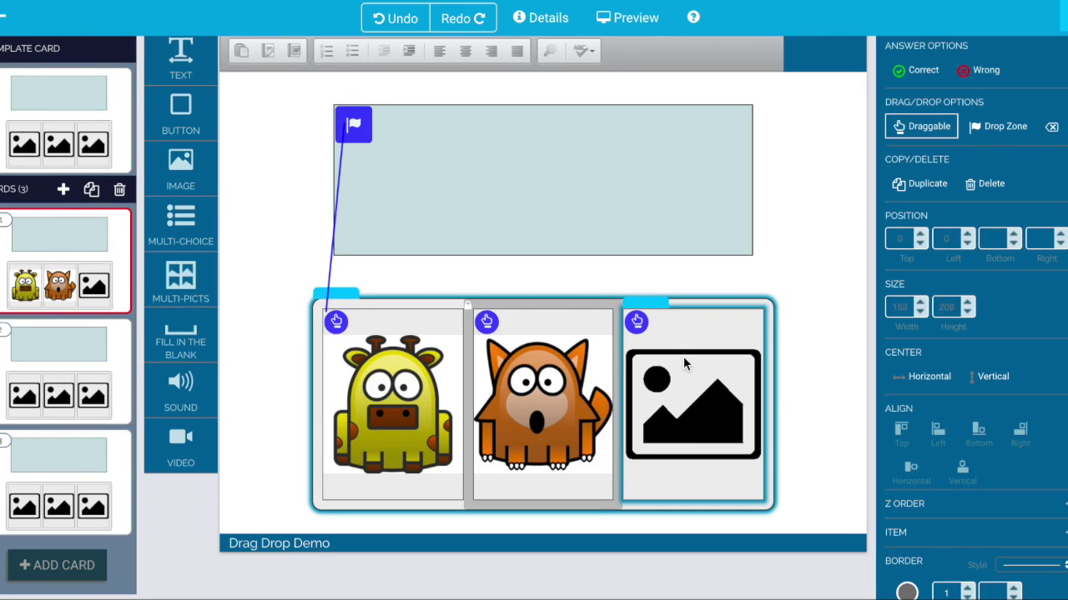
pyautogui.doubleClick(683, 356)
pyautogui.click(755, 283)
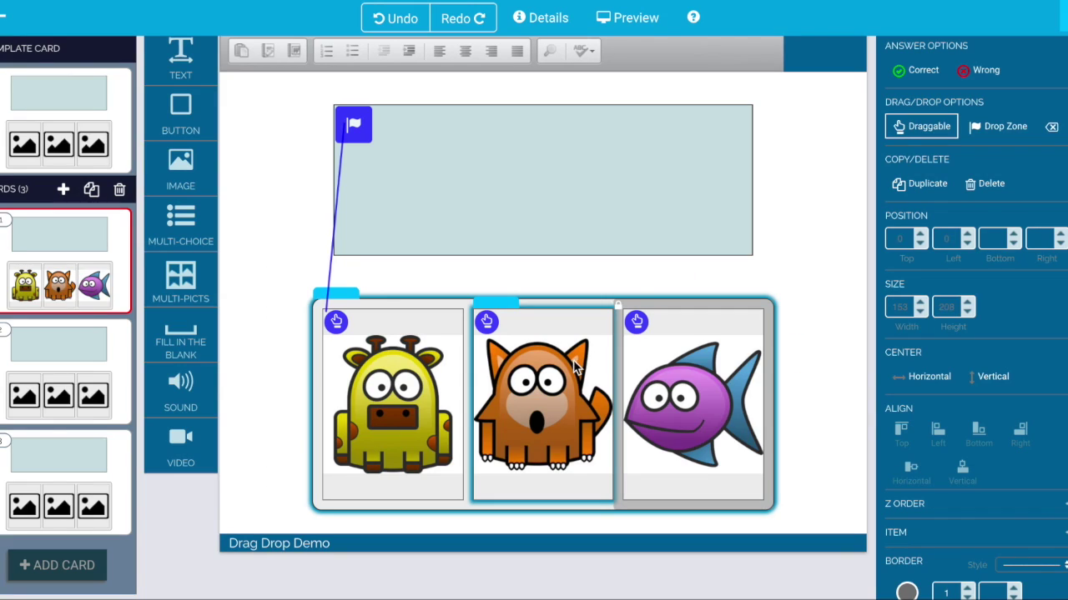
# On card 2, fill the three image placeholders in order with duck.jpg, frog.jpg and donkey.jpg
pyautogui.click(75, 394)
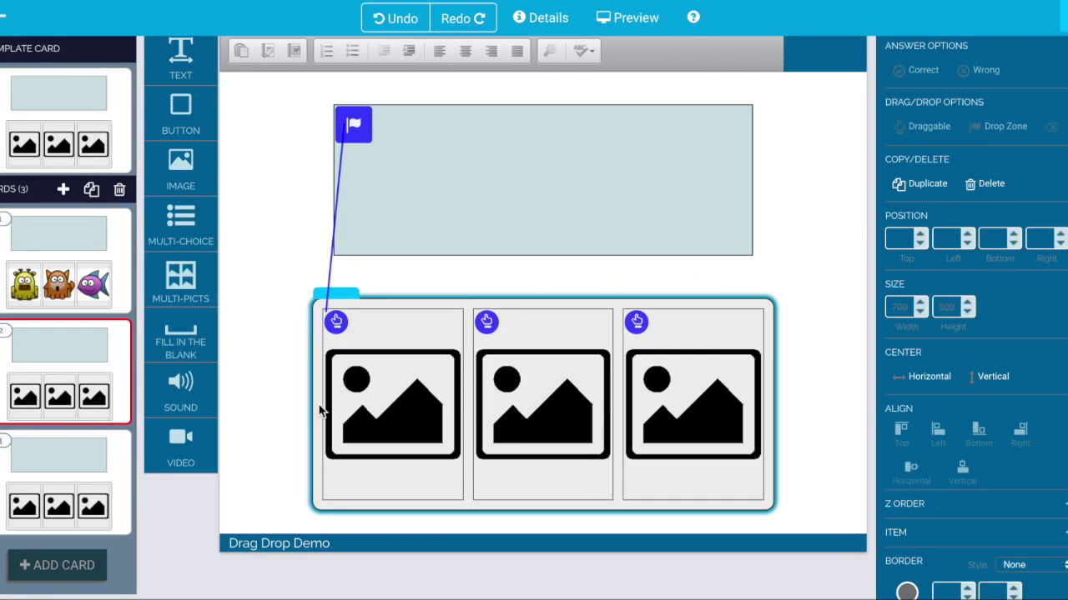
pyautogui.doubleClick(405, 401)
pyautogui.click(544, 426)
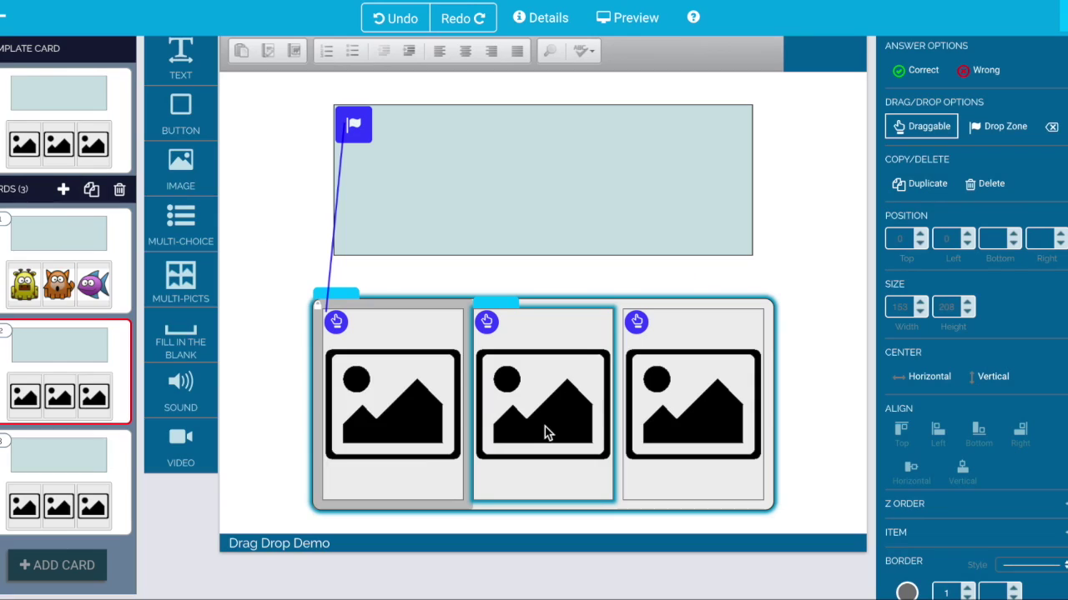
pyautogui.doubleClick(527, 422)
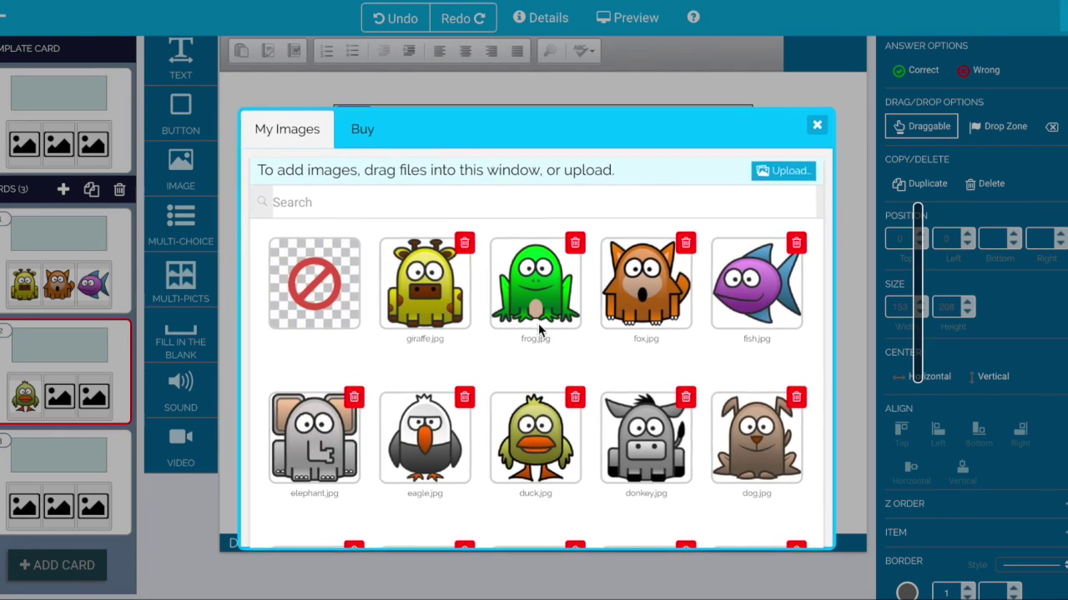
pyautogui.click(538, 321)
pyautogui.doubleClick(646, 409)
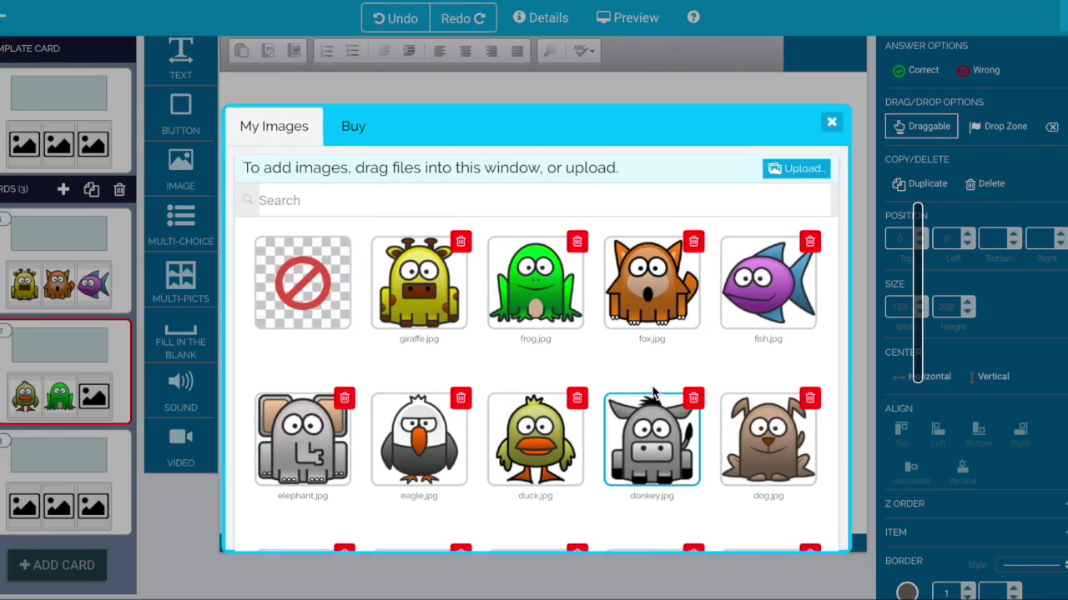
pyautogui.click(682, 423)
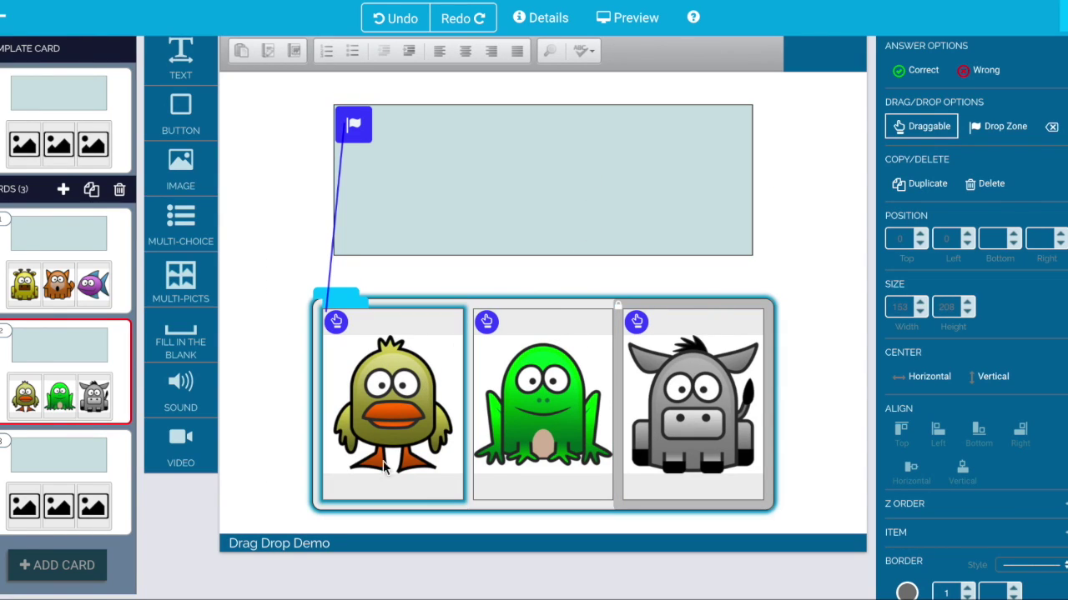
# Preview card 2 twice to compare the picture order and move the duck onto the light blue drop zone
pyautogui.click(634, 19)
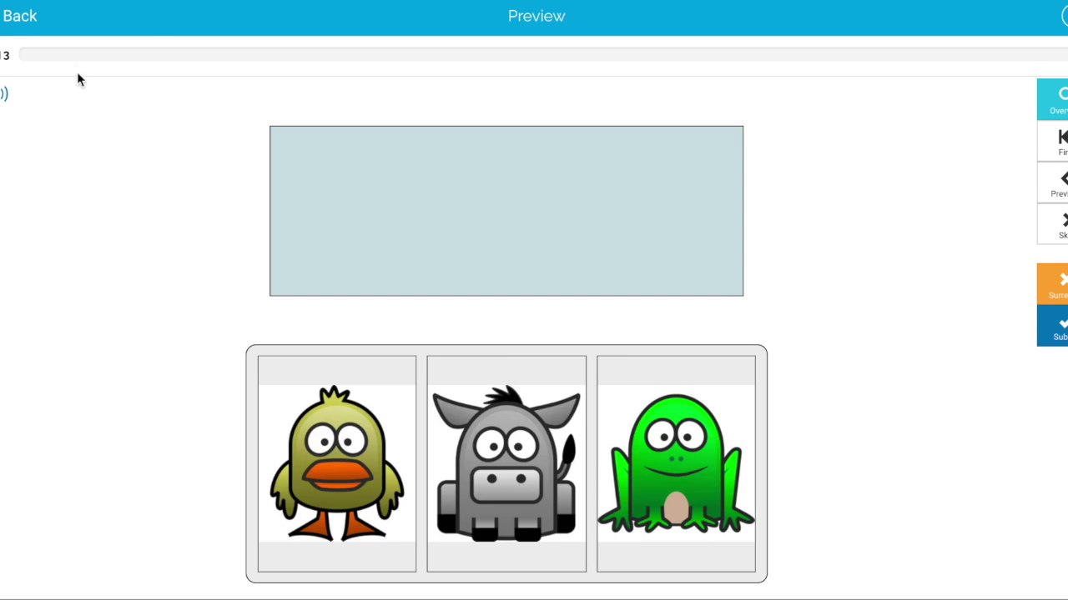
pyautogui.click(21, 20)
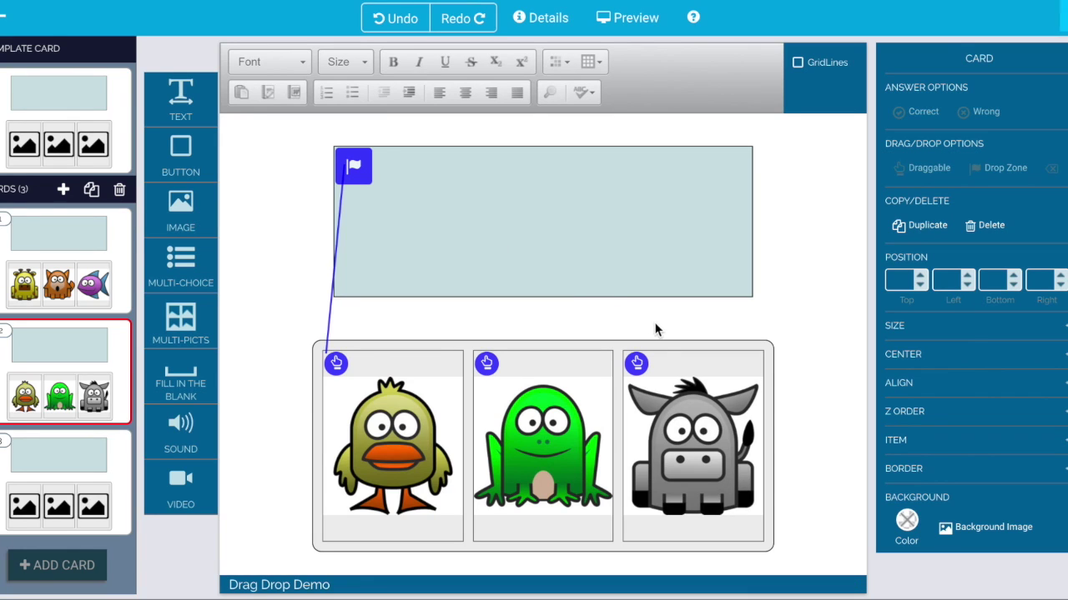
pyautogui.click(643, 19)
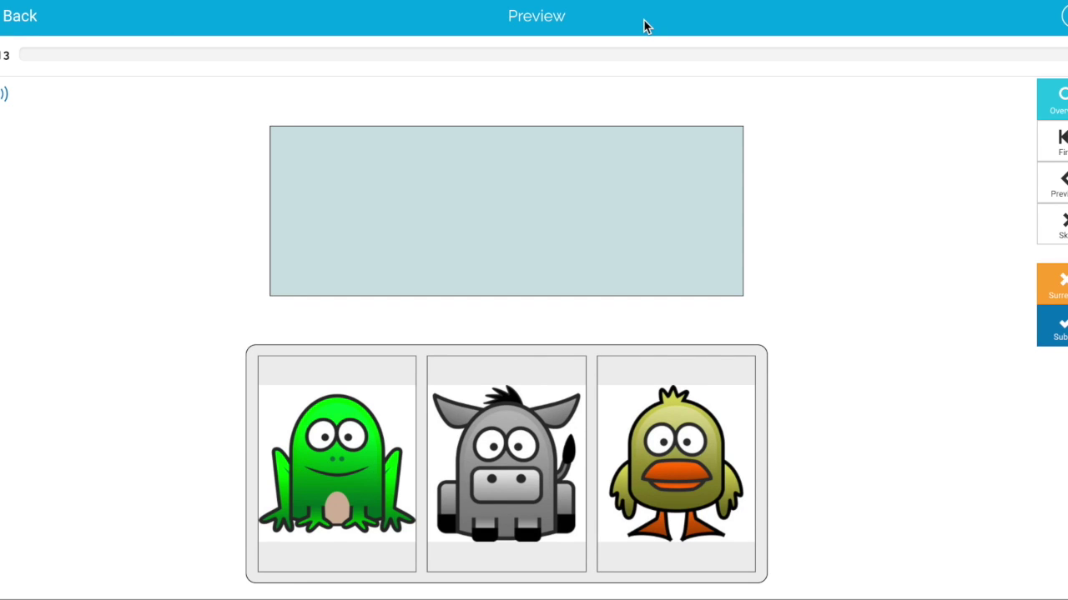
pyautogui.moveTo(722, 557); pyautogui.dragTo(546, 227)
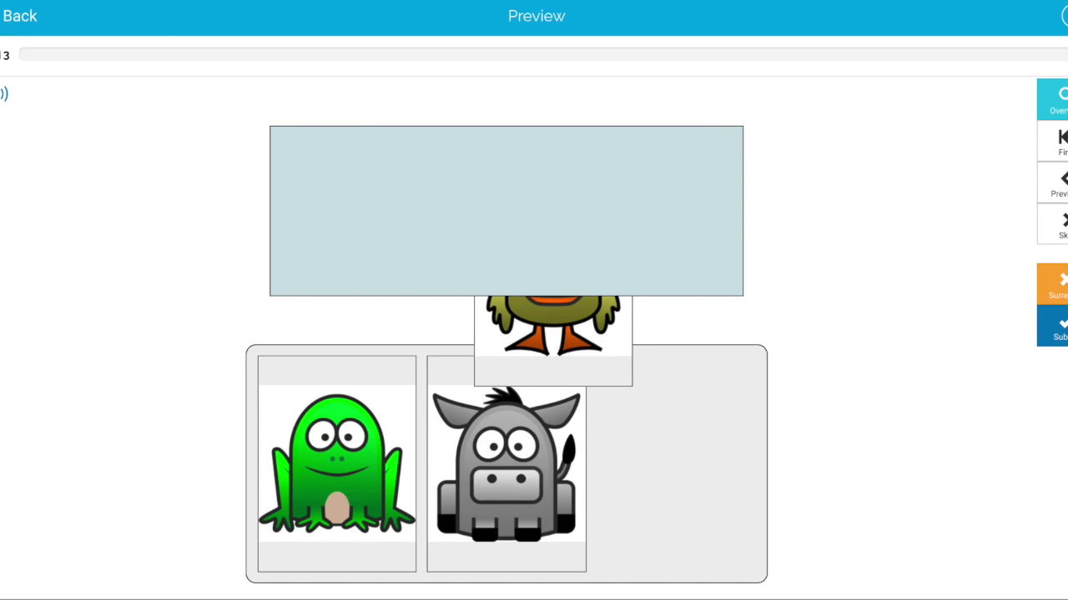
# On the template card, send the light blue drop zone to the rear of the Z order
pyautogui.click(1056, 327)
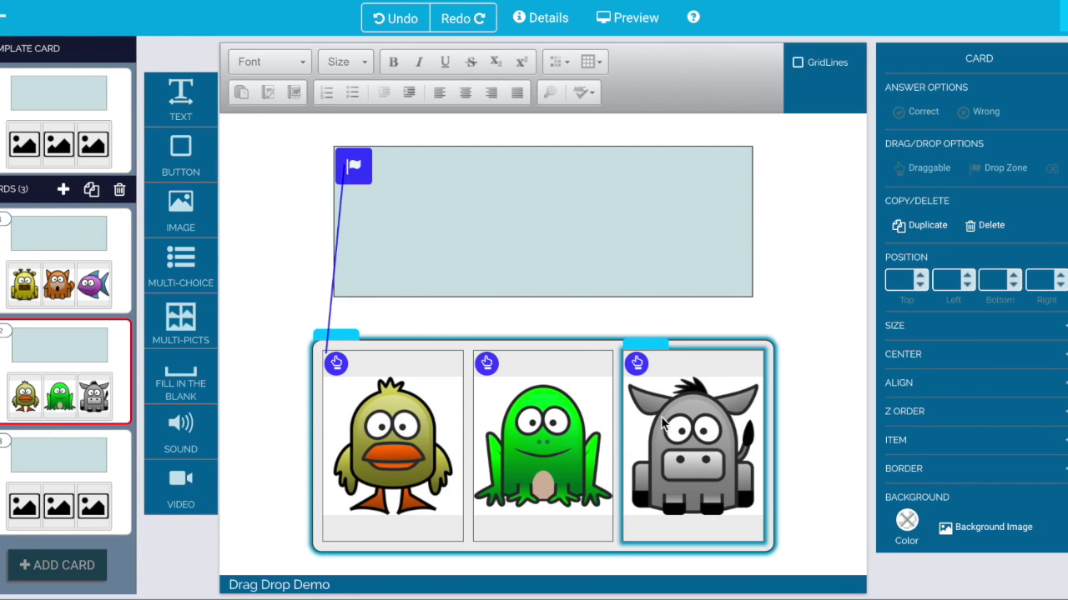
pyautogui.click(350, 250)
pyautogui.click(118, 92)
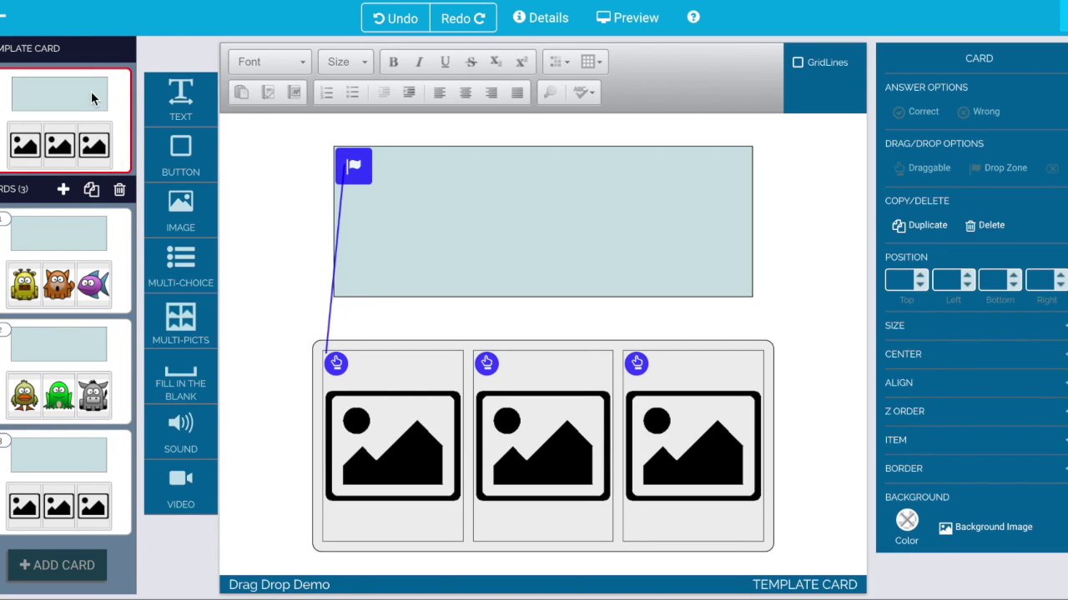
pyautogui.click(369, 143)
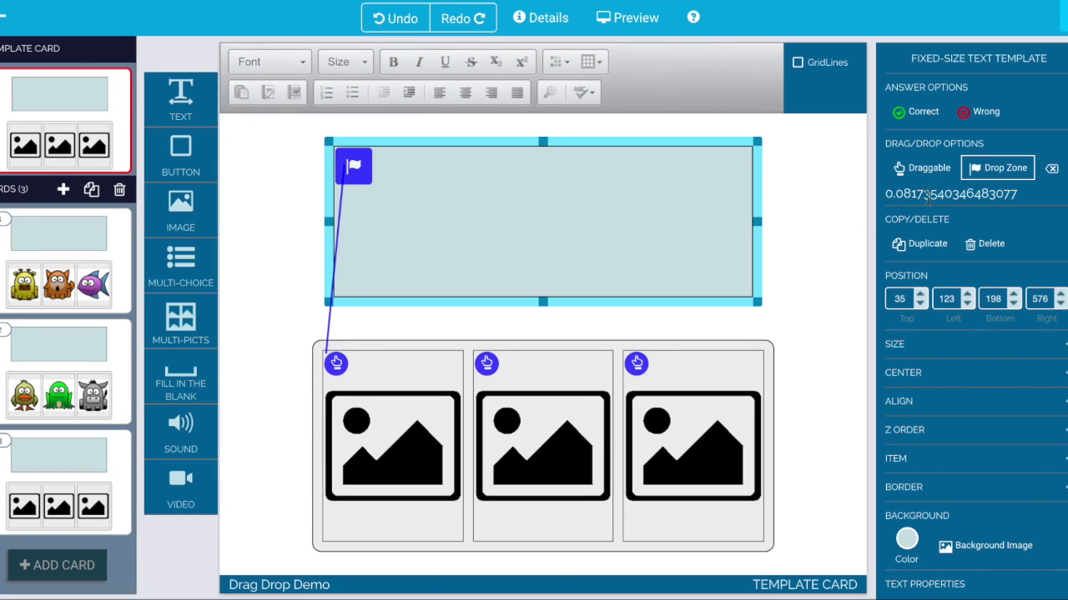
pyautogui.click(929, 434)
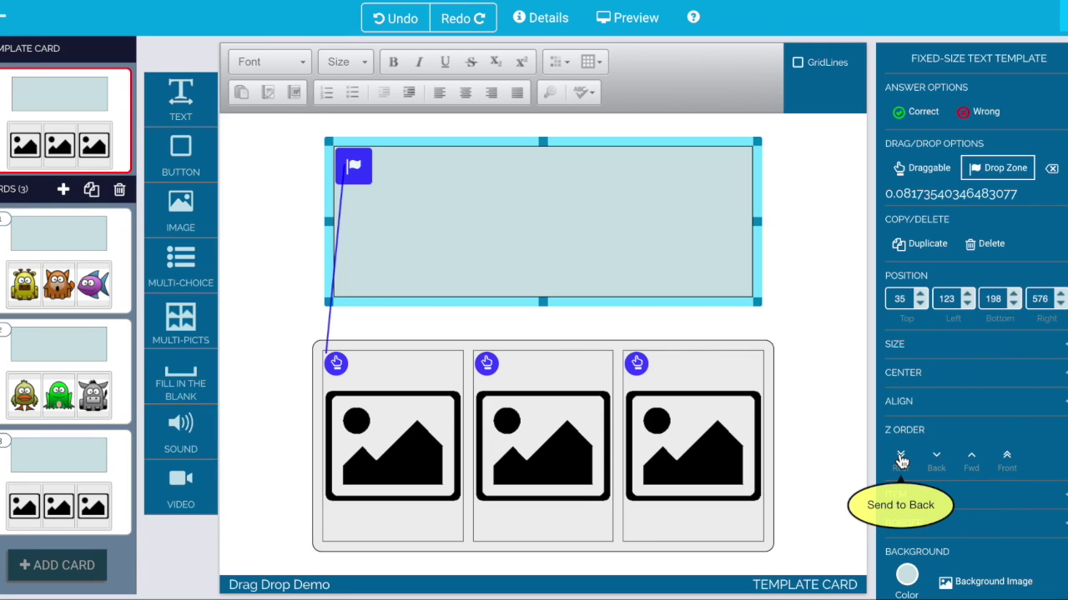
pyautogui.click(901, 459)
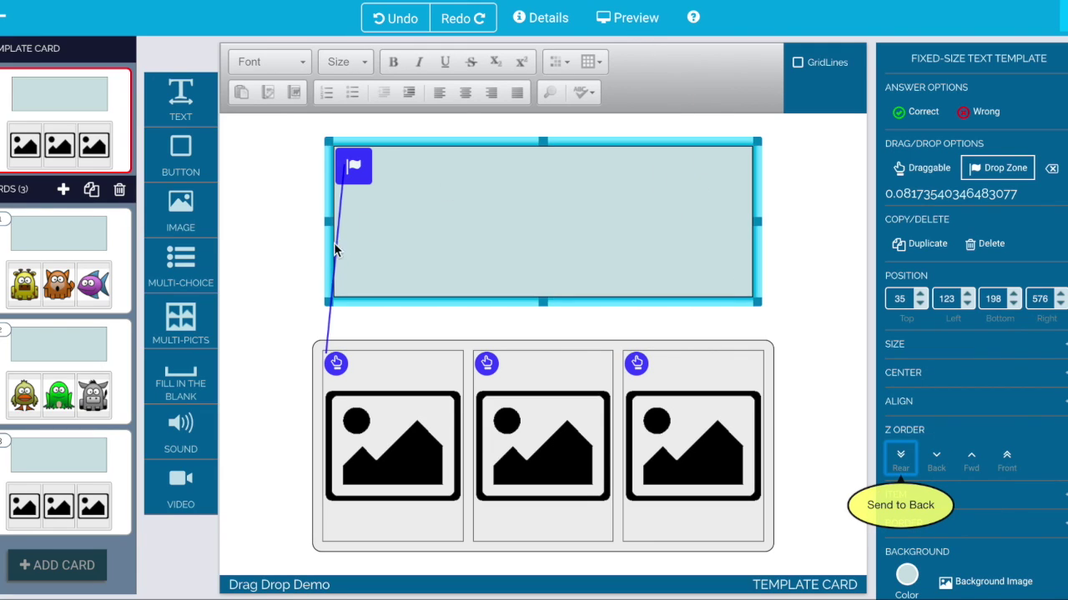
# Preview the cards, answering with the fish and giraffe on card 1 and the duck on card 2, and return to the editor
pyautogui.click(644, 22)
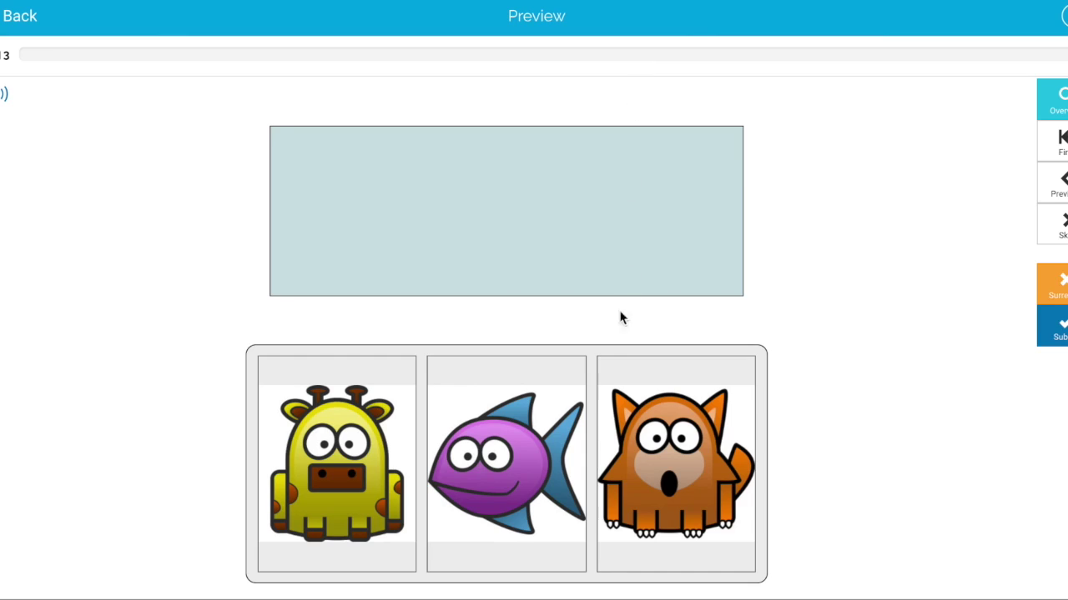
pyautogui.moveTo(512, 449); pyautogui.dragTo(509, 237)
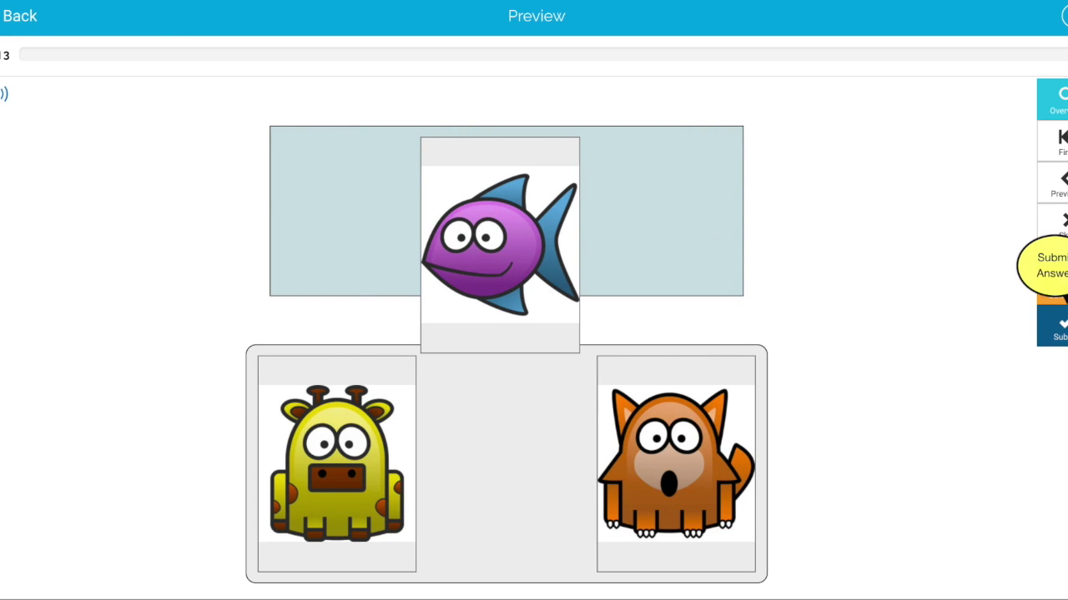
pyautogui.click(1052, 325)
pyautogui.moveTo(358, 464); pyautogui.dragTo(471, 271)
pyautogui.click(1056, 330)
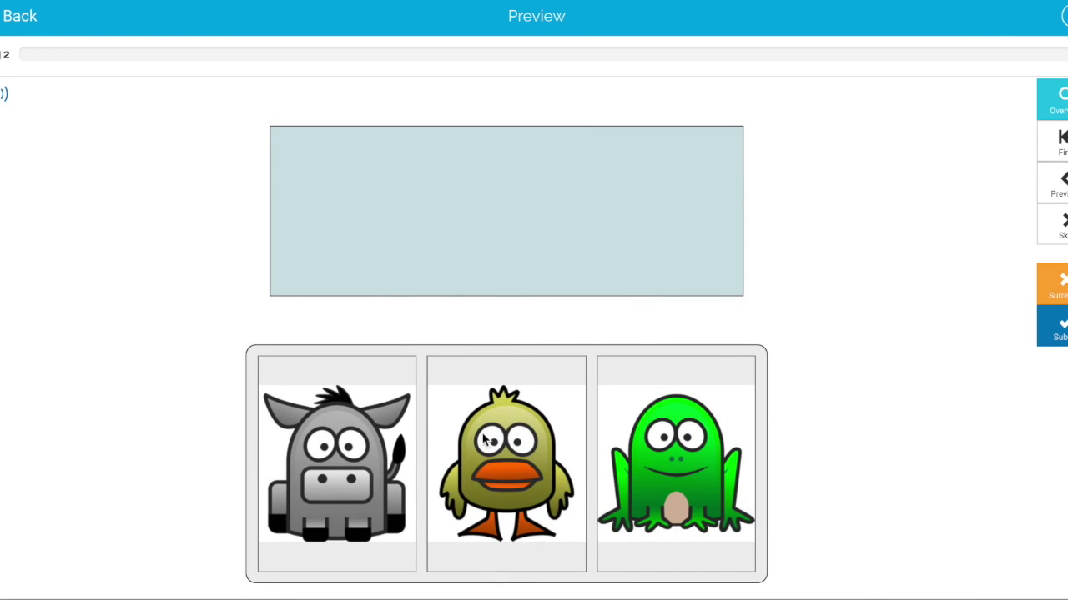
pyautogui.moveTo(513, 472); pyautogui.dragTo(501, 271)
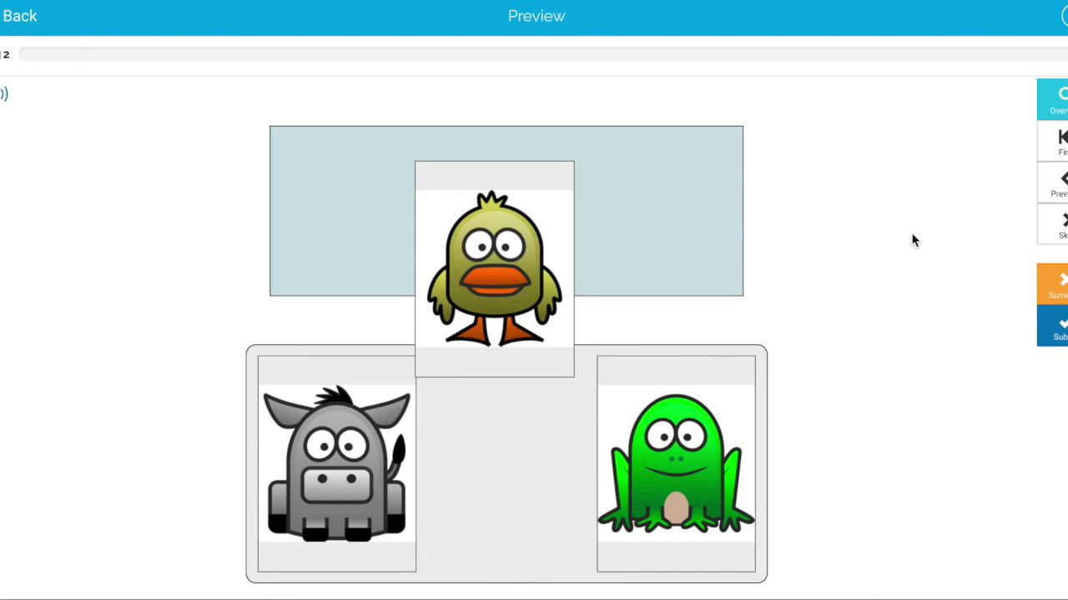
pyautogui.click(1054, 328)
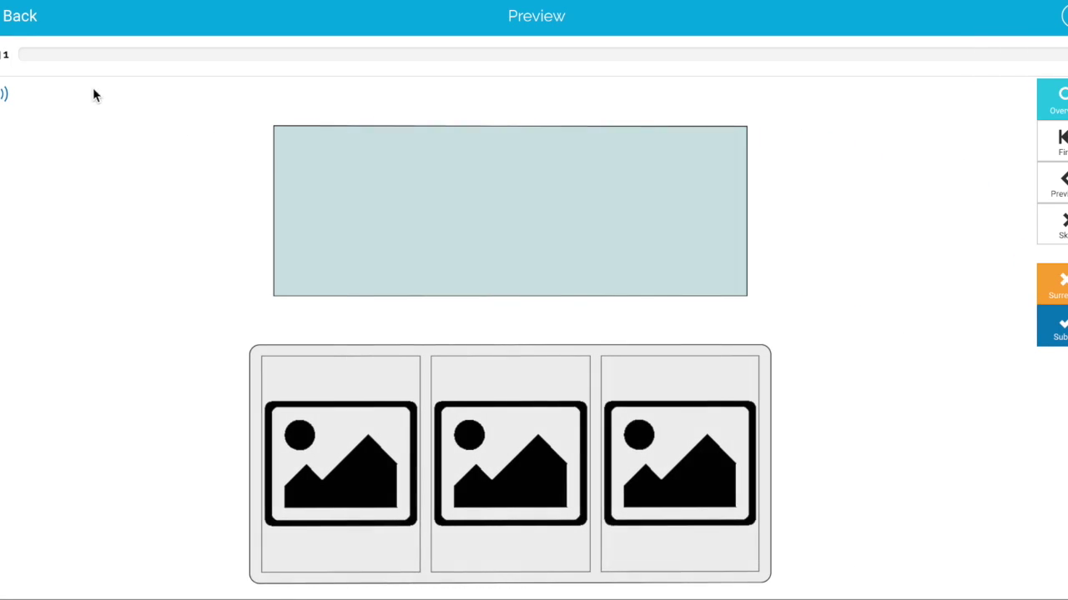
pyautogui.click(21, 19)
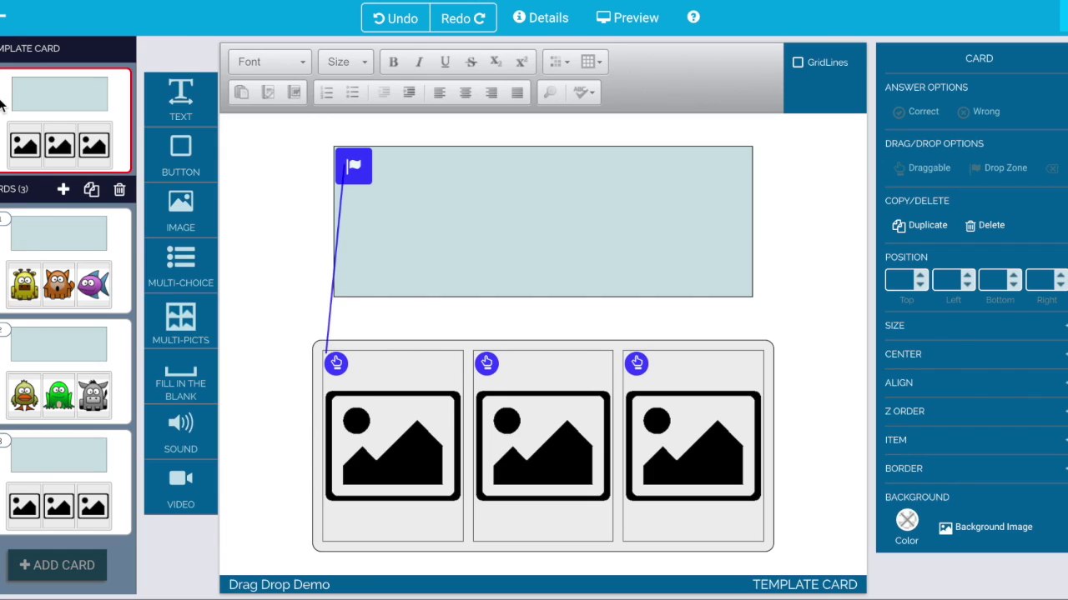
# Delete the drop zone and the picture group from the template card, and open card 1
pyautogui.click(549, 229)
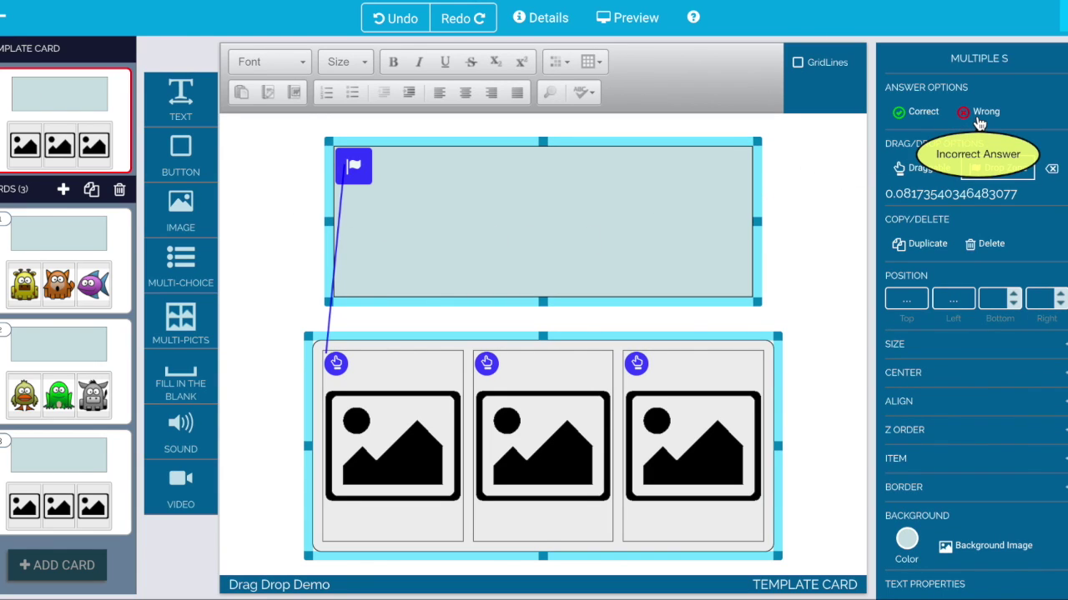
pyautogui.click(976, 243)
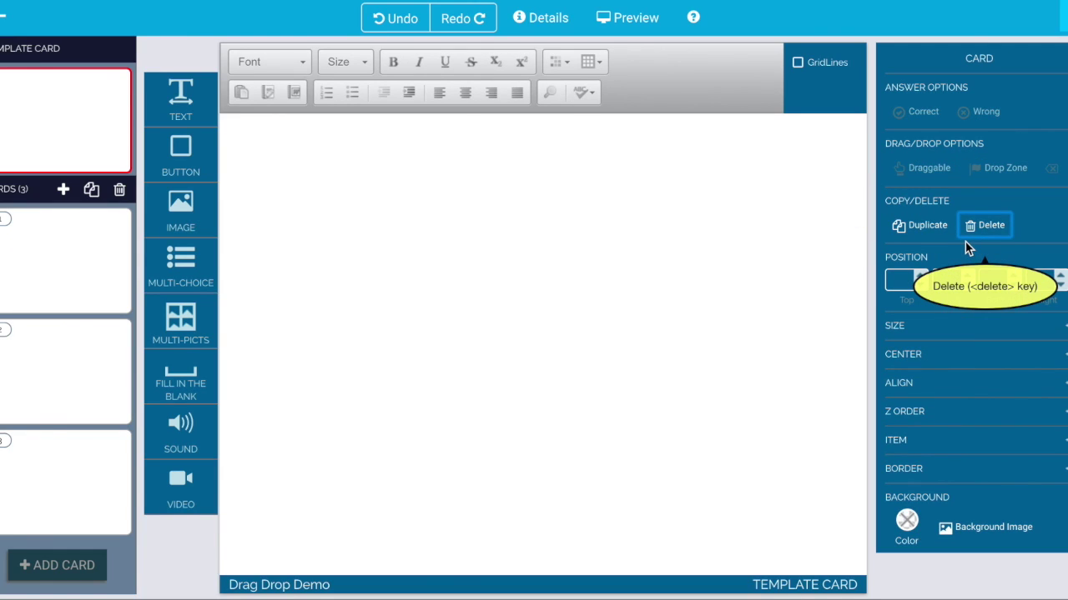
pyautogui.click(109, 279)
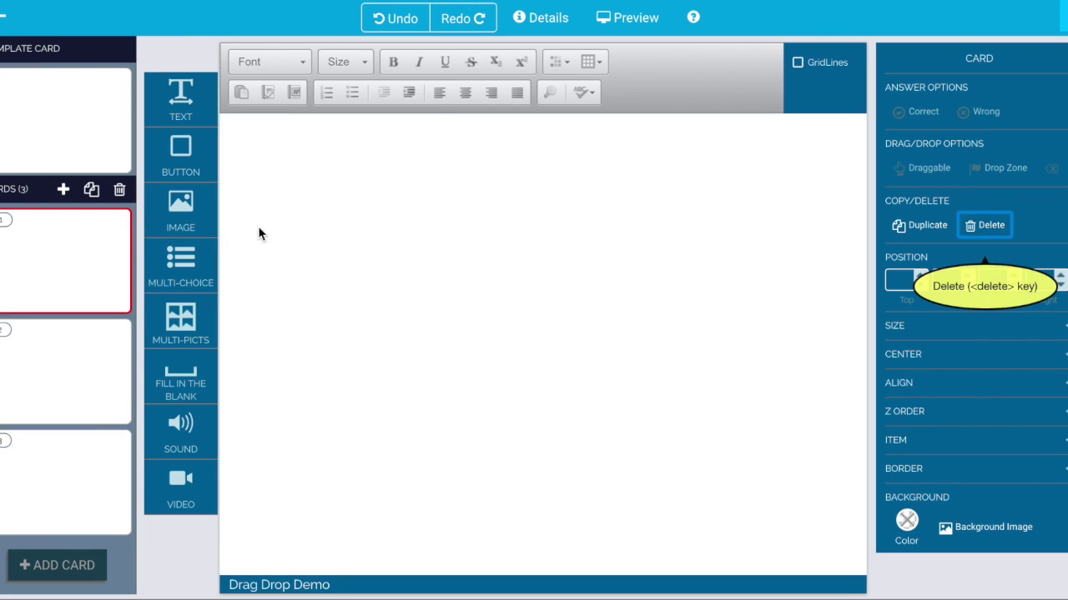
# Add a fixed-size text box to card 1, about 170 wide and 158 high, with its top at about 46 and left at about 96
pyautogui.moveTo(176, 103); pyautogui.dragTo(382, 209)
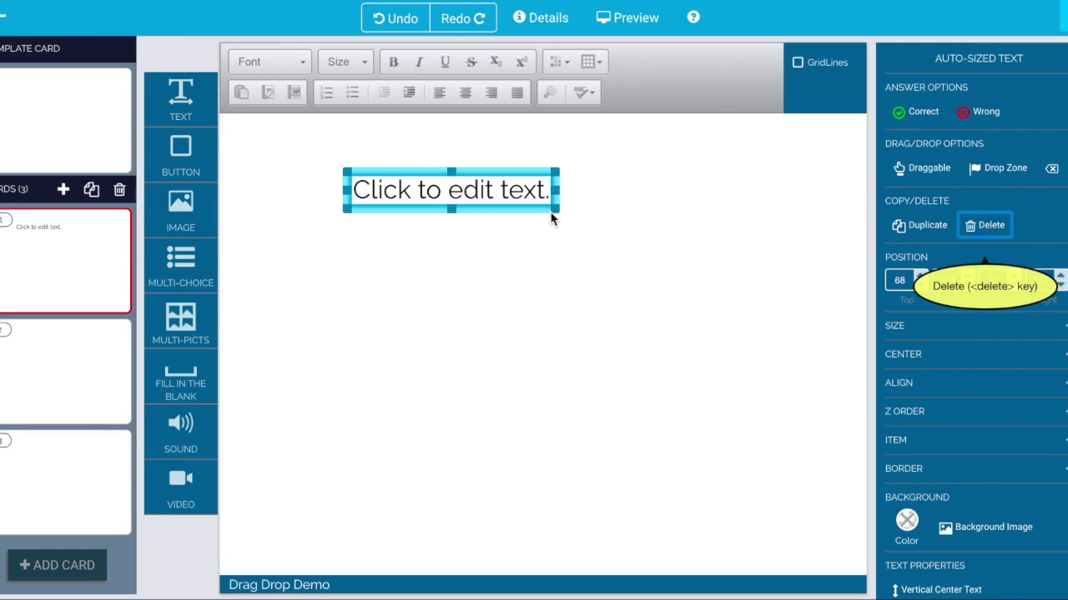
pyautogui.moveTo(551, 219); pyautogui.dragTo(482, 317)
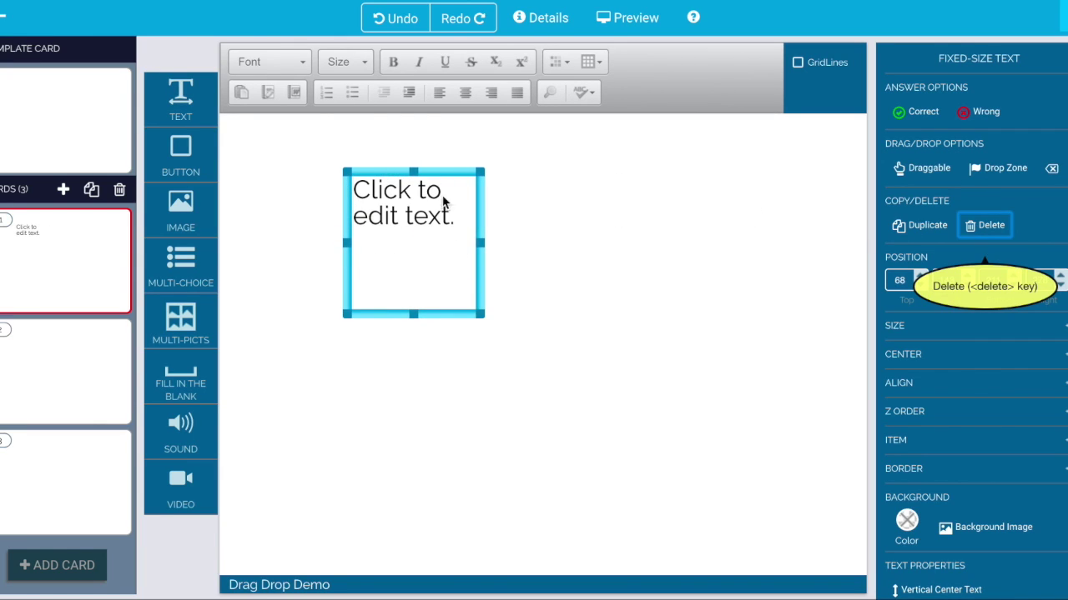
pyautogui.moveTo(381, 174); pyautogui.dragTo(337, 152)
pyautogui.moveTo(438, 291); pyautogui.dragTo(474, 311)
# Duplicate the text box and place the copy level beside it, with its right edge at about 557
pyautogui.click(431, 266)
pyautogui.press('super+d')
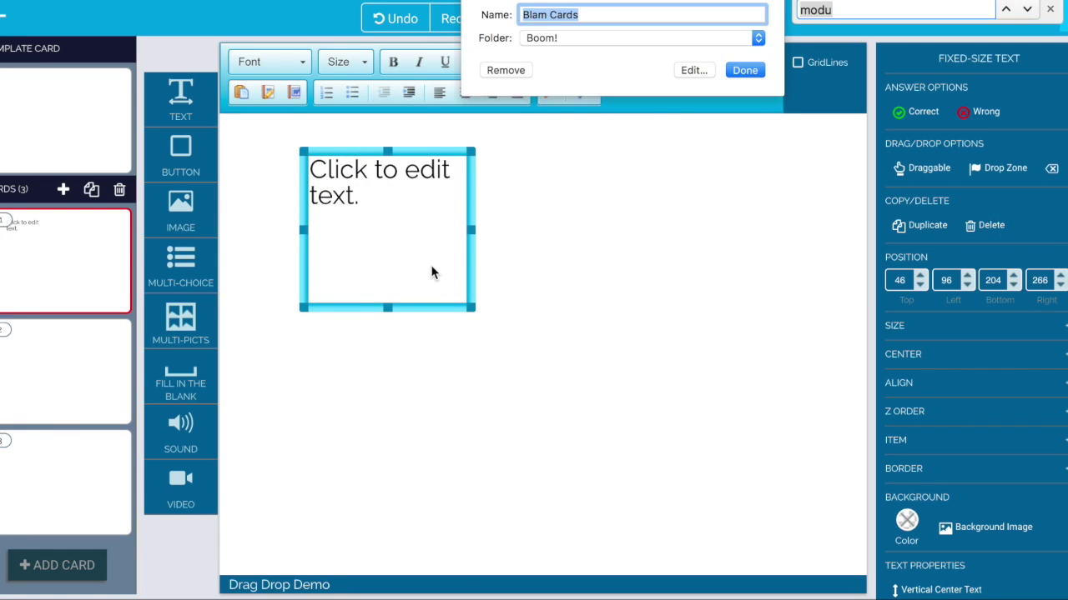
pyautogui.press('Escape')
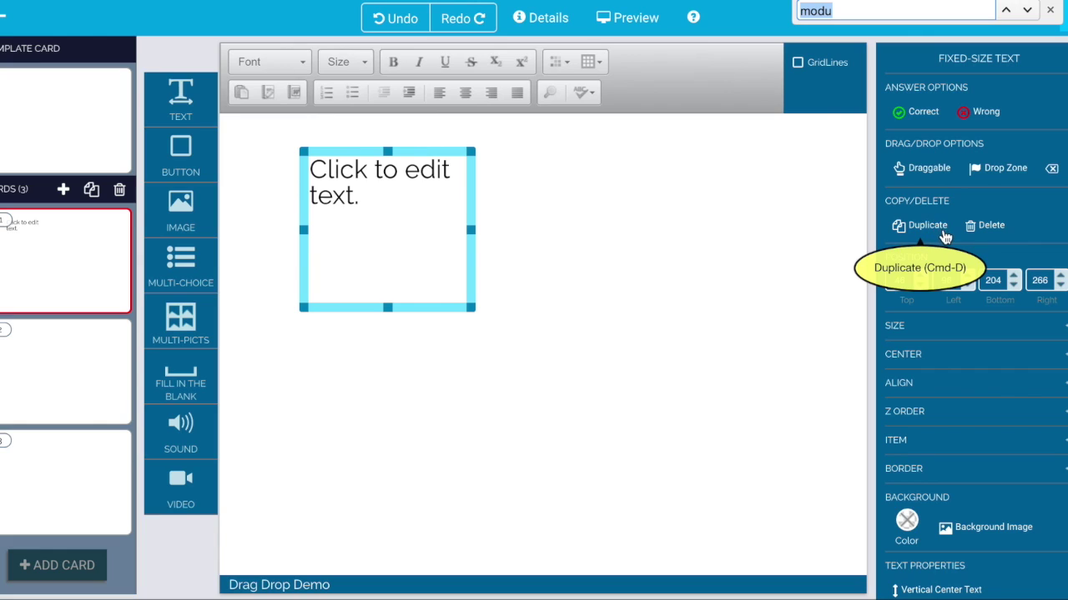
pyautogui.click(921, 226)
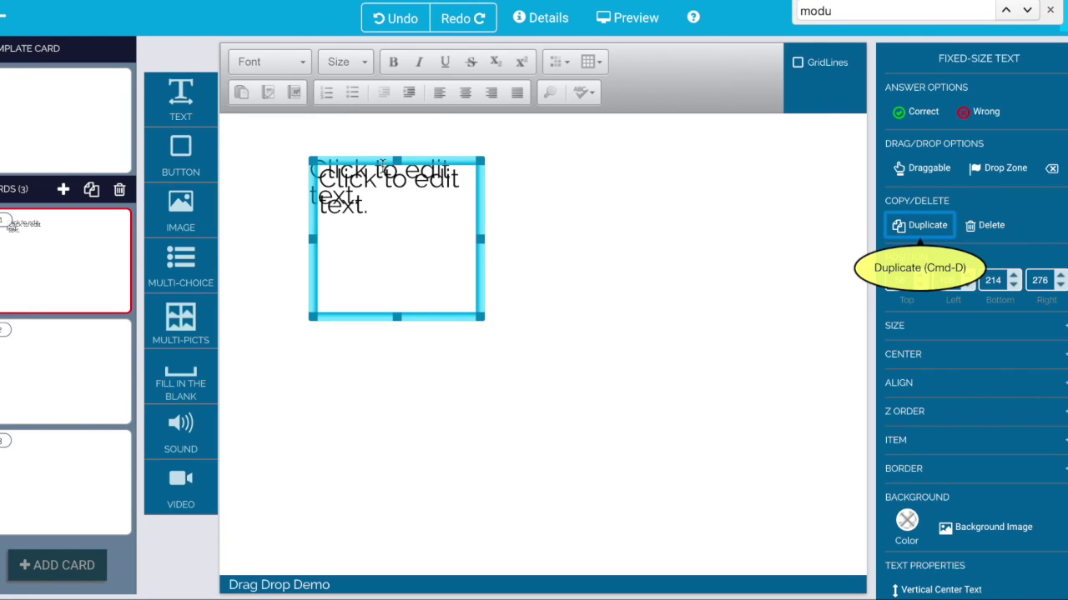
pyautogui.moveTo(381, 170); pyautogui.dragTo(640, 162)
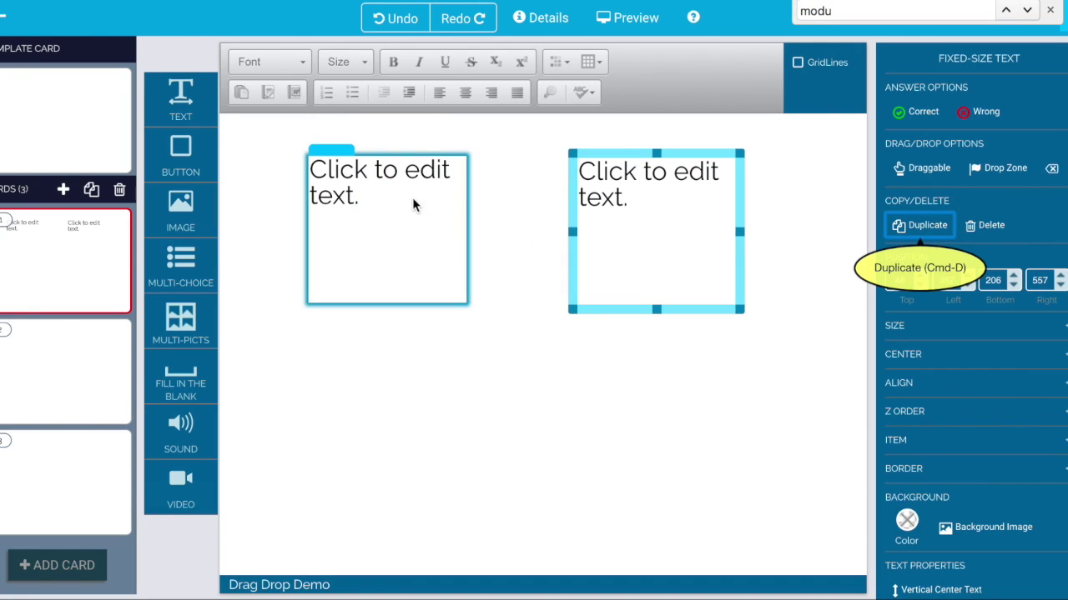
# Give both text boxes on card 1 a solid border with a width of 1
pyautogui.click(462, 207)
pyautogui.keyDown('shift'); pyautogui.click(693, 248); pyautogui.keyUp('shift')
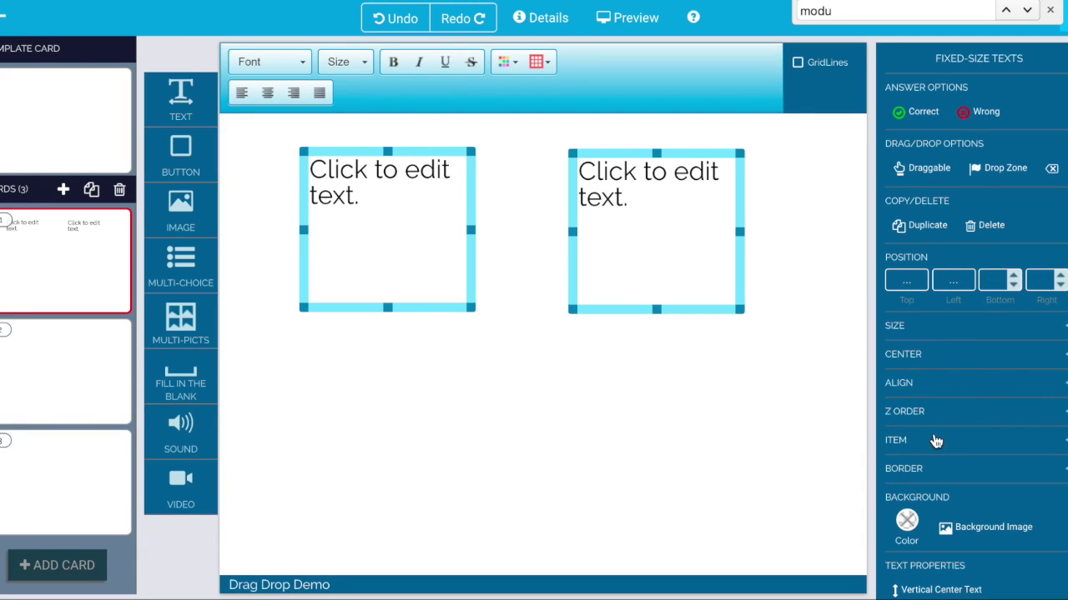
pyautogui.click(916, 467)
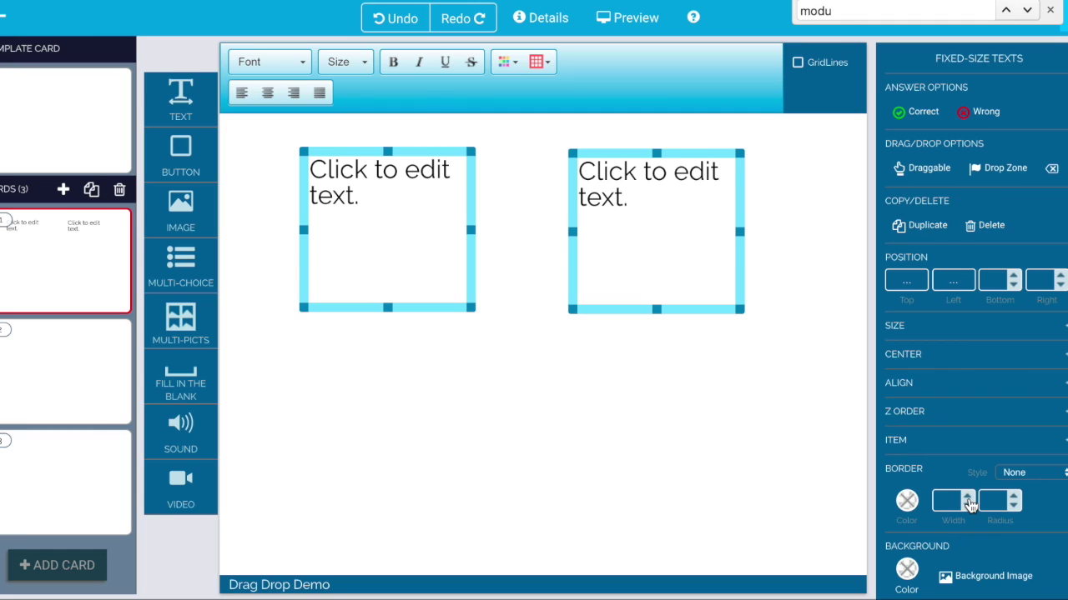
pyautogui.click(737, 417)
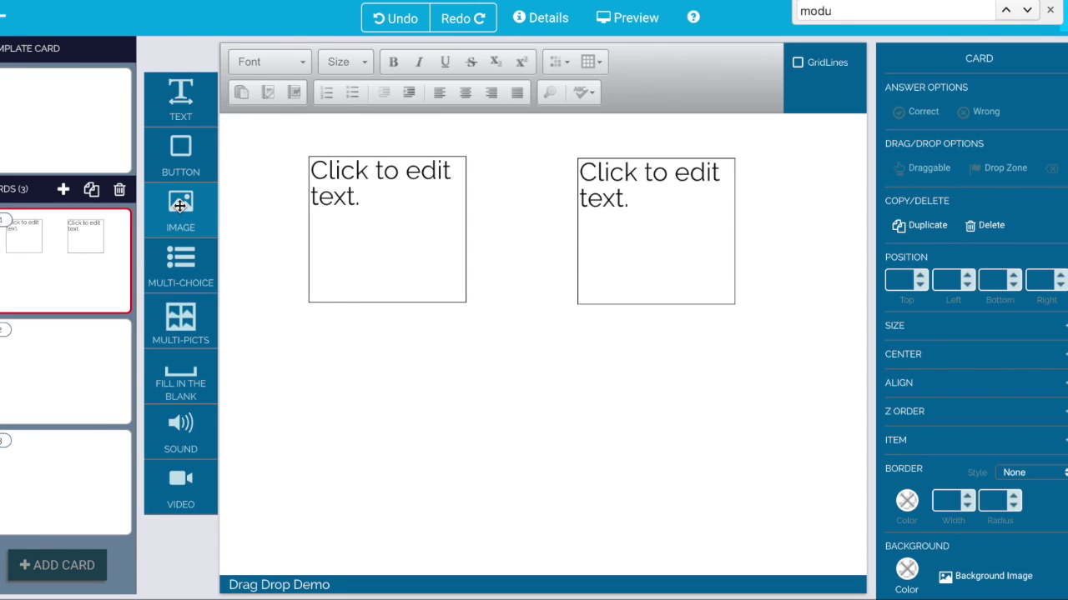
# Add the giraffe.jpg image below the first text box and shrink it to about 114 wide and 118 high
pyautogui.moveTo(179, 206); pyautogui.dragTo(335, 435)
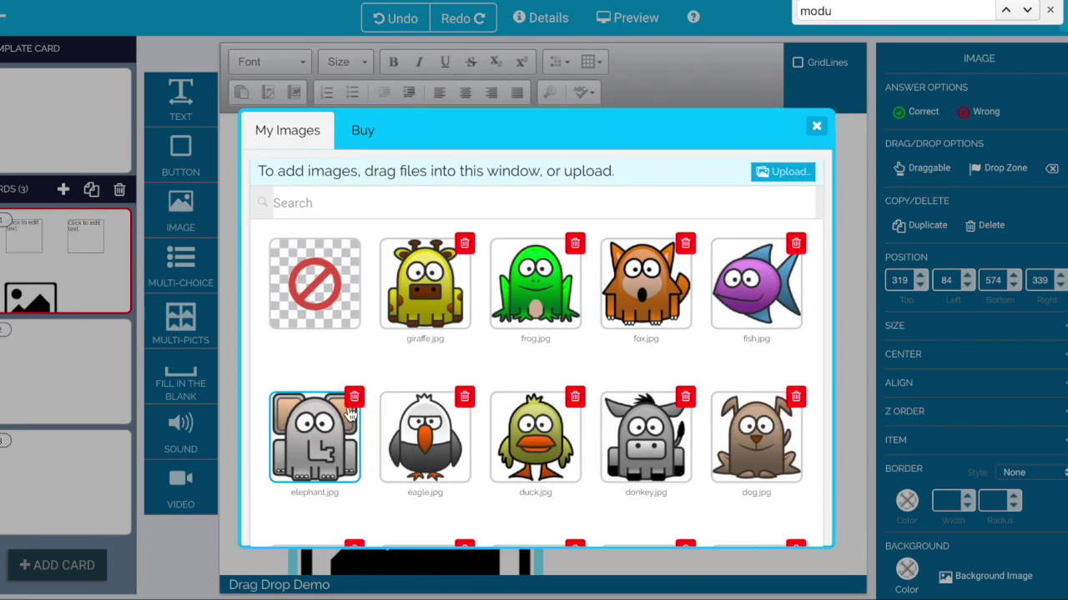
pyautogui.click(435, 295)
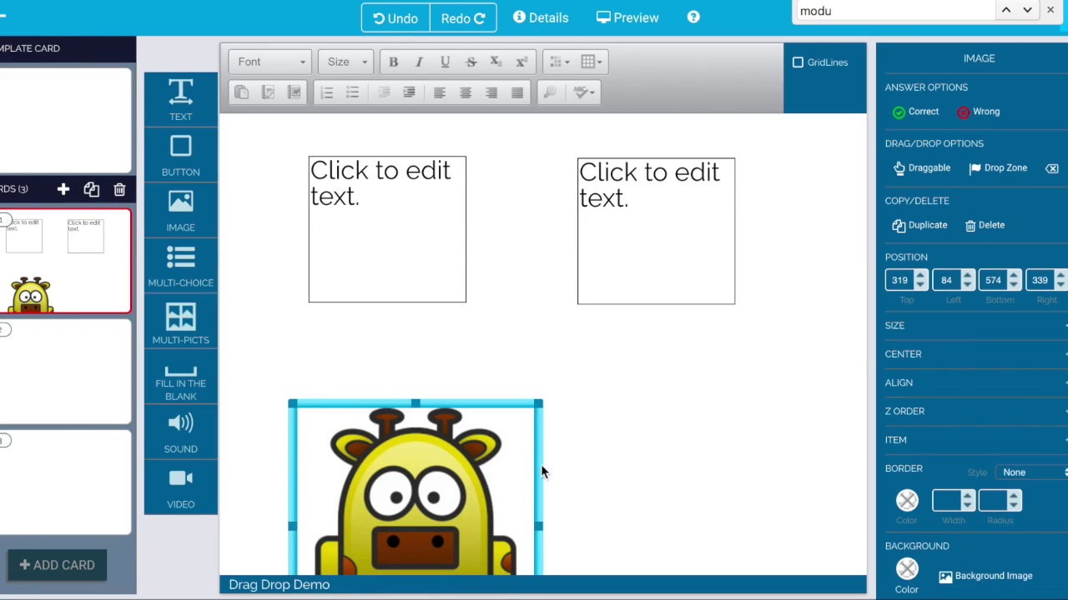
pyautogui.moveTo(538, 407); pyautogui.dragTo(402, 395)
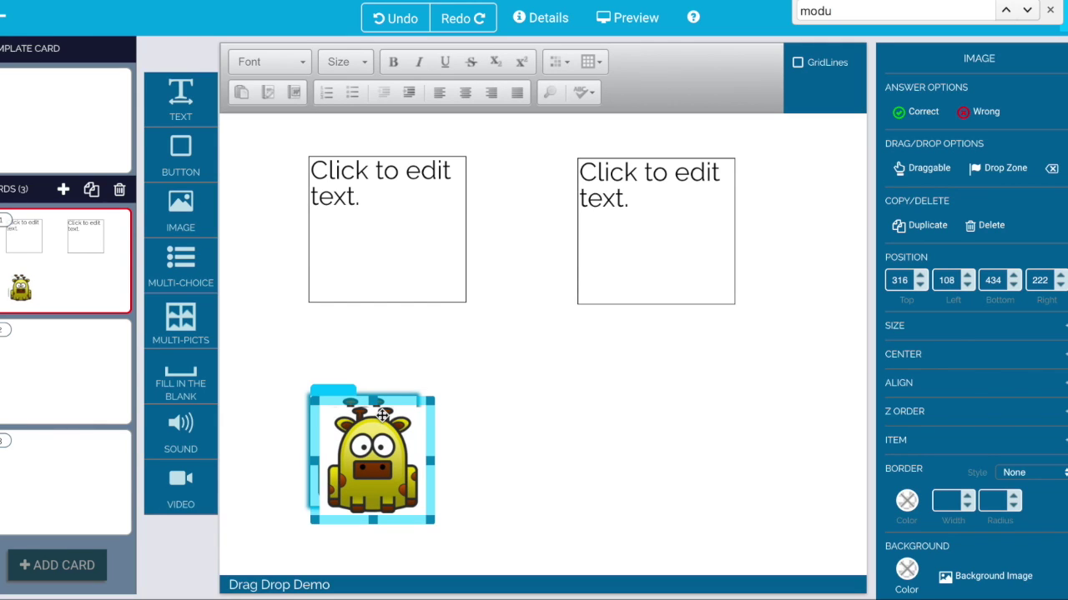
# Duplicate the giraffe picture twice and spread the three copies in a row beneath the text boxes
pyautogui.hotkey('ctrl', 'd')
pyautogui.moveTo(382, 414); pyautogui.dragTo(547, 401)
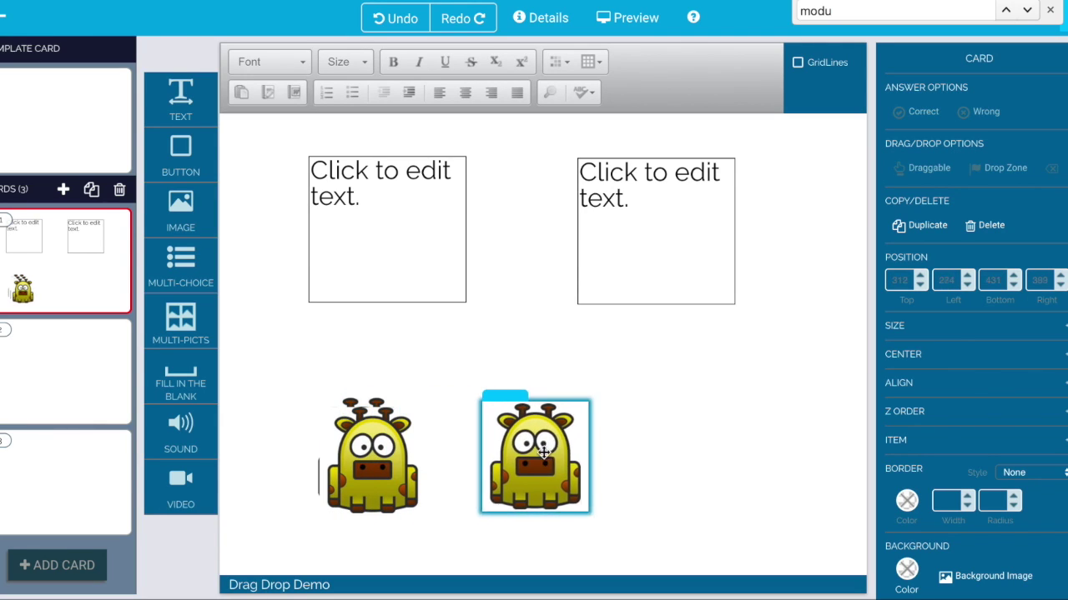
pyautogui.moveTo(403, 464); pyautogui.dragTo(759, 467)
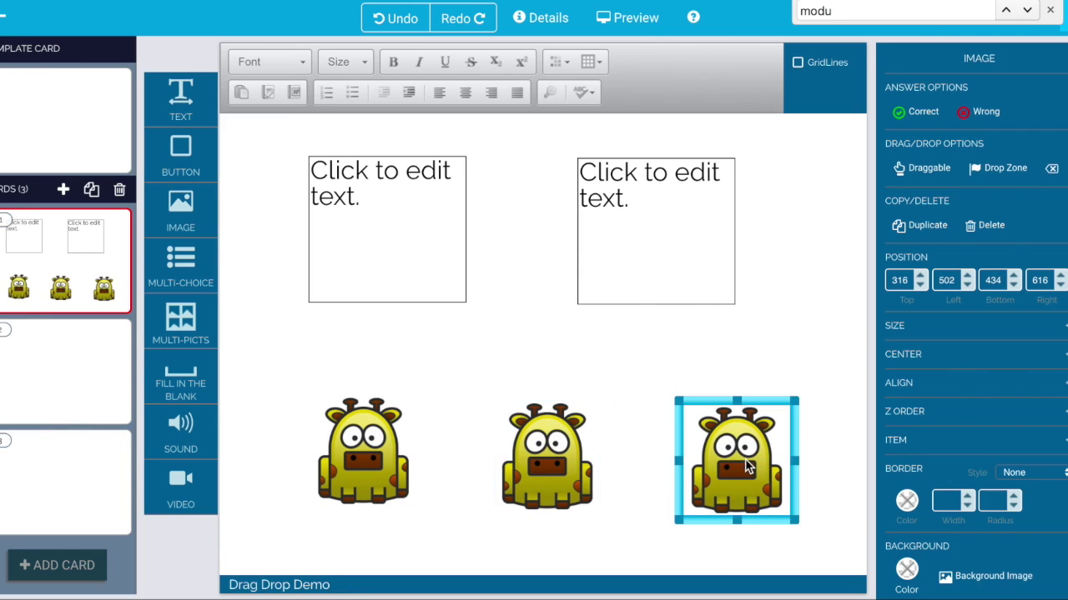
# Replace the middle giraffe with frog.jpg and the last giraffe in the row with fish.jpg
pyautogui.doubleClick(573, 501)
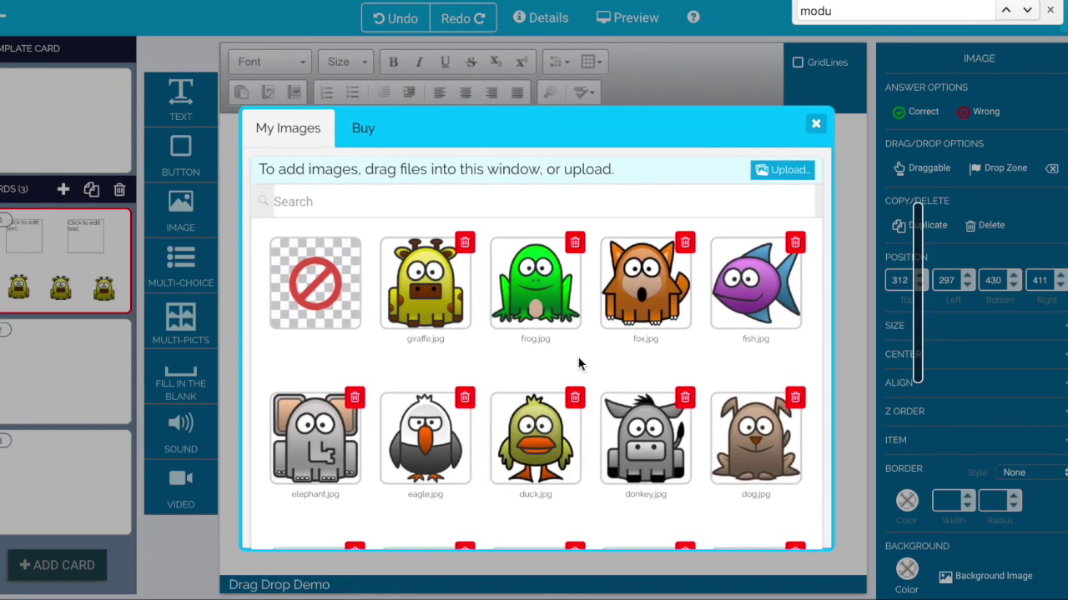
pyautogui.click(567, 282)
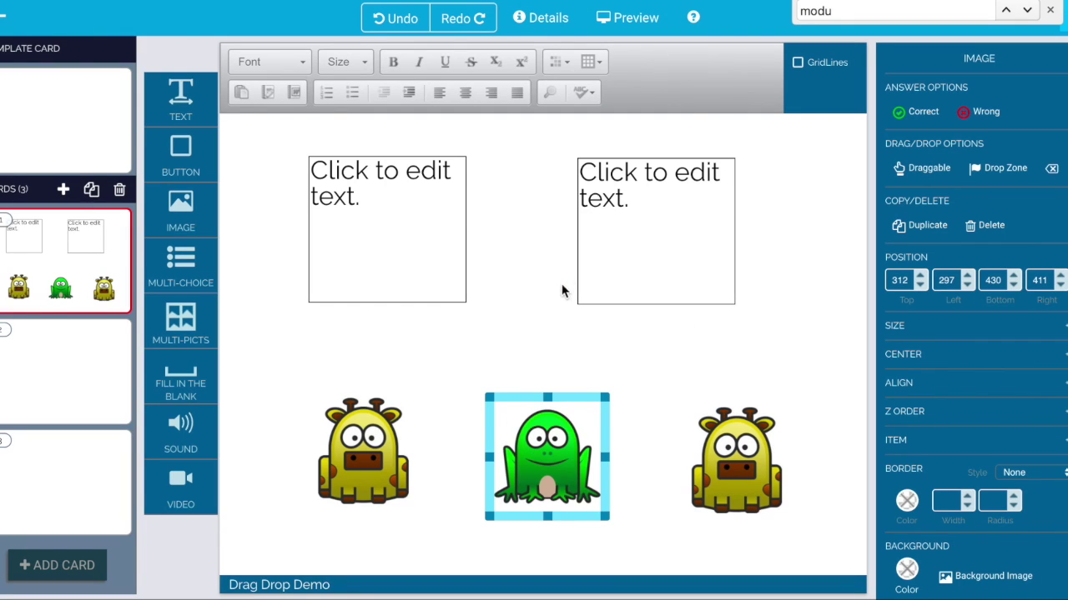
pyautogui.doubleClick(728, 462)
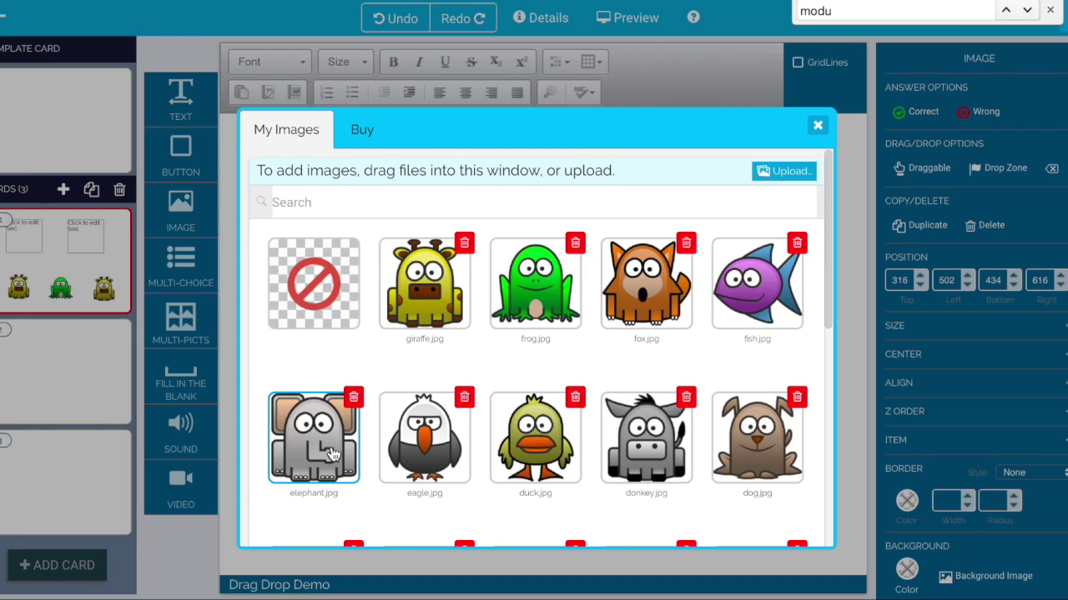
pyautogui.click(741, 323)
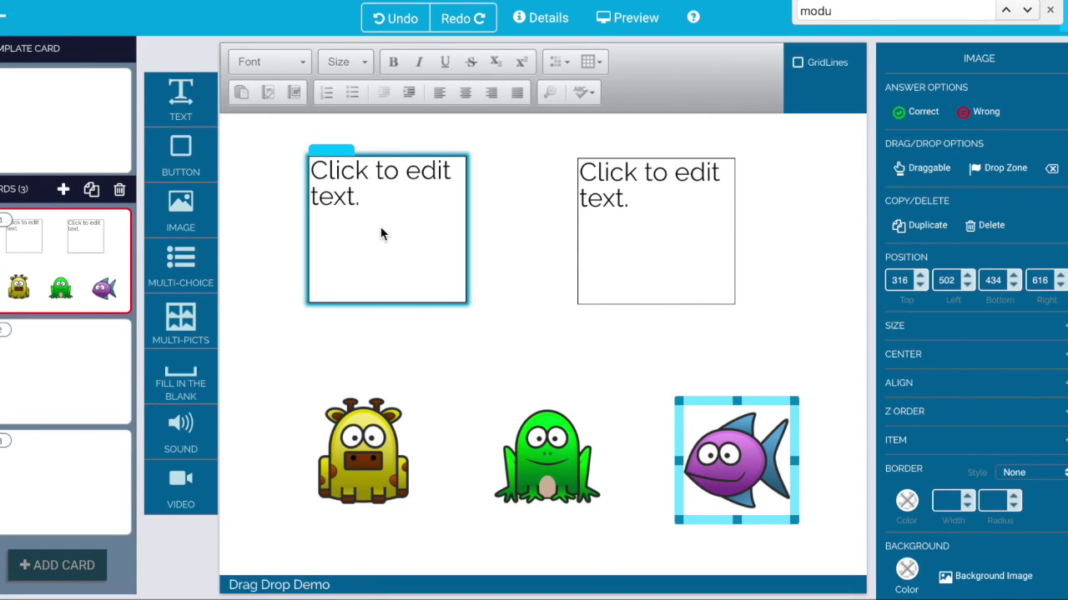
# Replace the first text box's placeholder text with "amphibian"
pyautogui.click(349, 172)
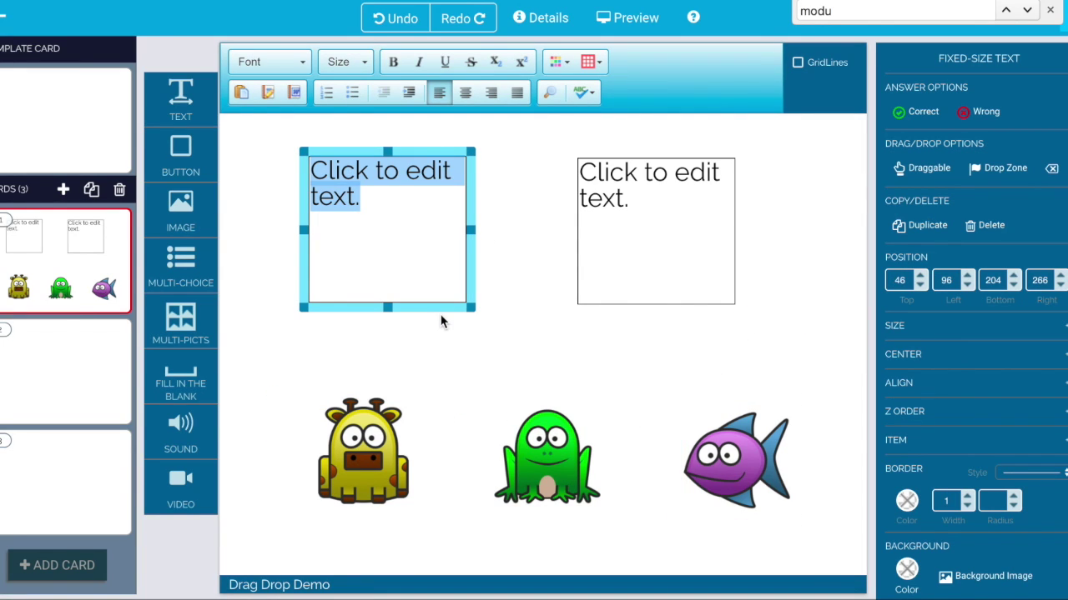
pyautogui.write('am')
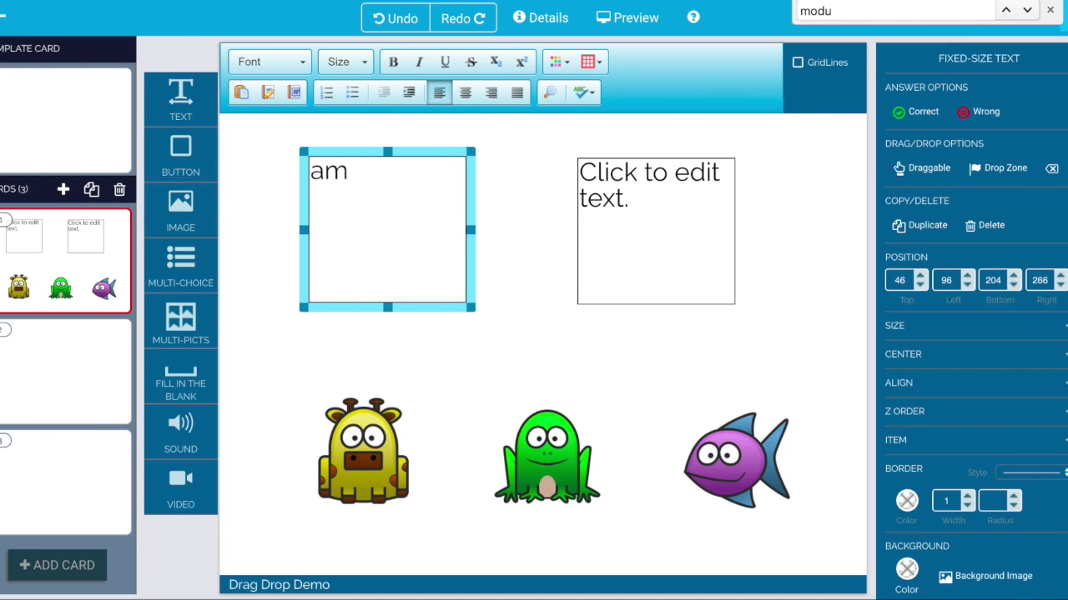
pyautogui.write('pbi')
pyautogui.write('ibian')
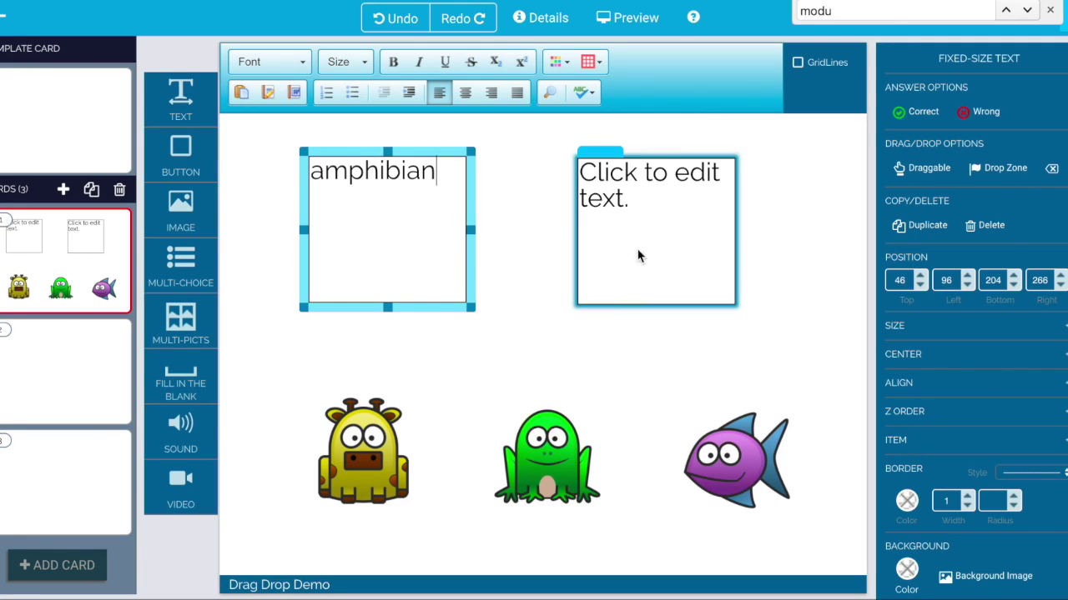
# Replace the second text box's placeholder text with "fish"
pyautogui.click(629, 193)
pyautogui.write('fgish')
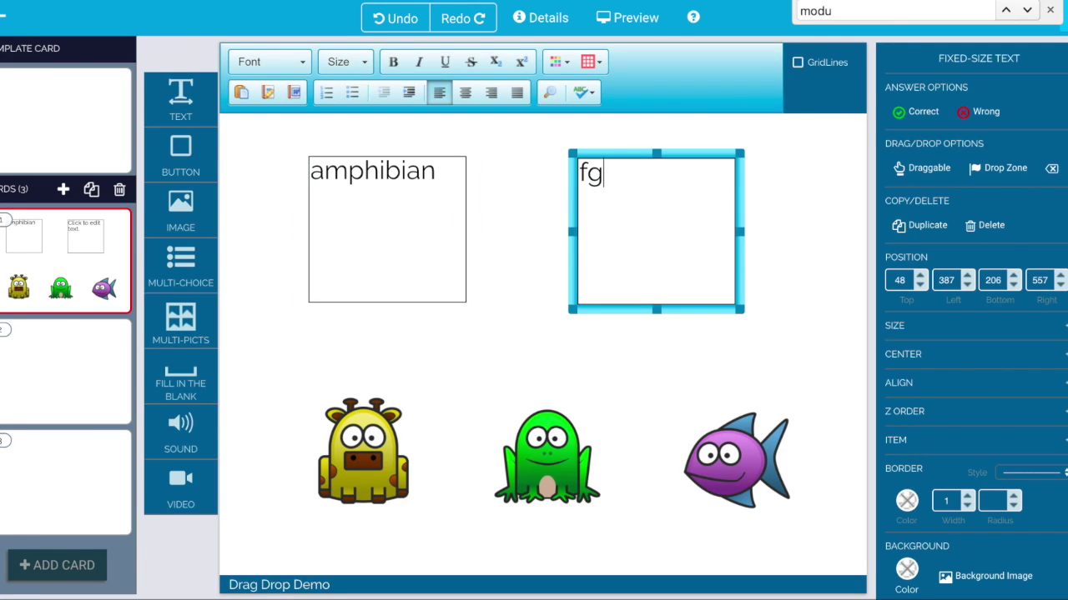
pyautogui.press('BackSpace')
pyautogui.press('BackSpace')
pyautogui.press('BackSpace')
pyautogui.press('BackSpace')
pyautogui.write('ish')
# Make both the "amphibian" and "fish" text boxes drop zones
pyautogui.click(447, 245)
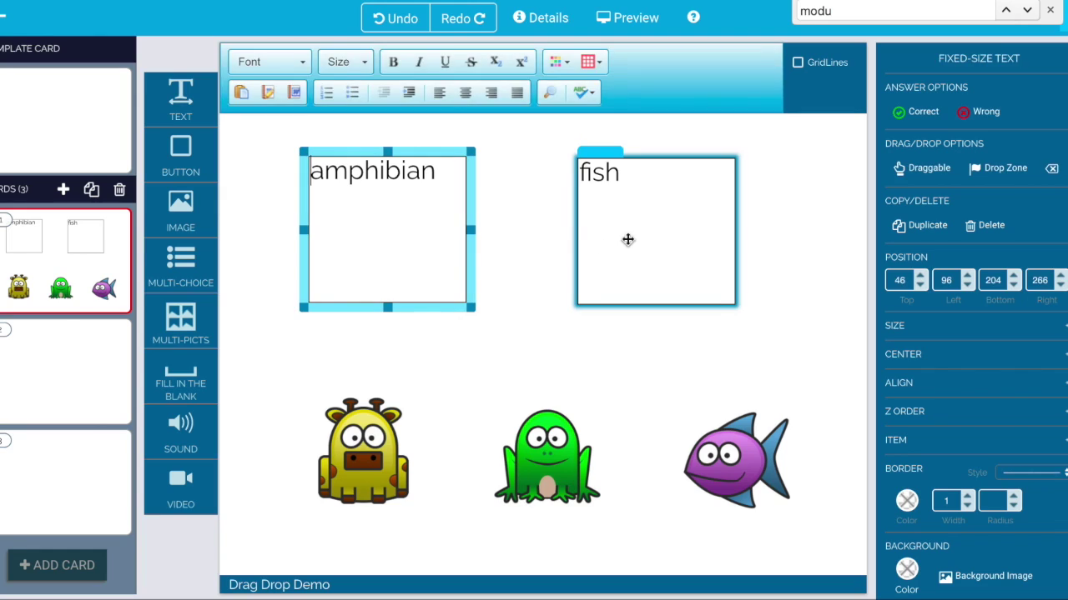
pyautogui.keyDown('shift'); pyautogui.click(627, 238); pyautogui.keyUp('shift')
pyautogui.click(1005, 169)
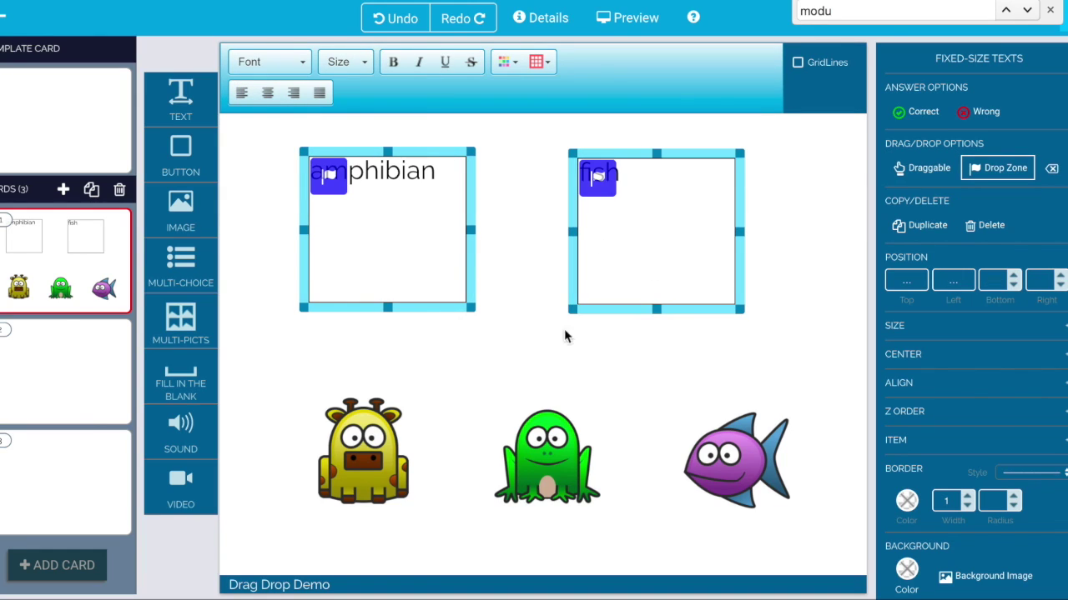
# Make the giraffe, frog and fish pictures draggable
pyautogui.click(384, 471)
pyautogui.keyDown('shift'); pyautogui.click(538, 452); pyautogui.keyUp('shift')
pyautogui.keyDown('shift'); pyautogui.click(727, 458); pyautogui.keyUp('shift')
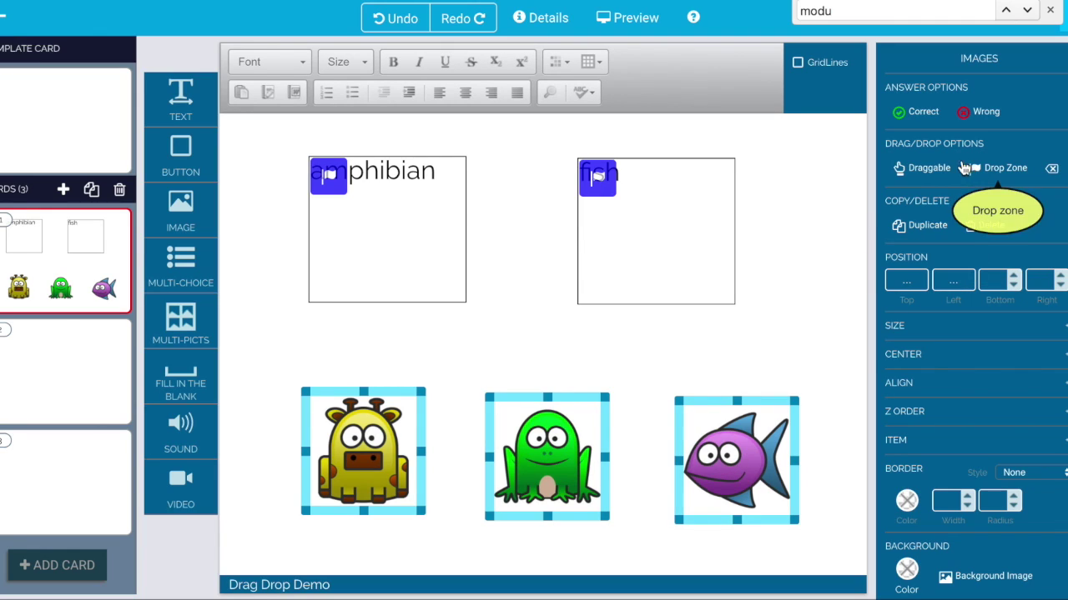
pyautogui.click(929, 169)
# Link the fish picture to the "fish" drop zone and the frog picture to the "amphibian" drop zone
pyautogui.click(700, 359)
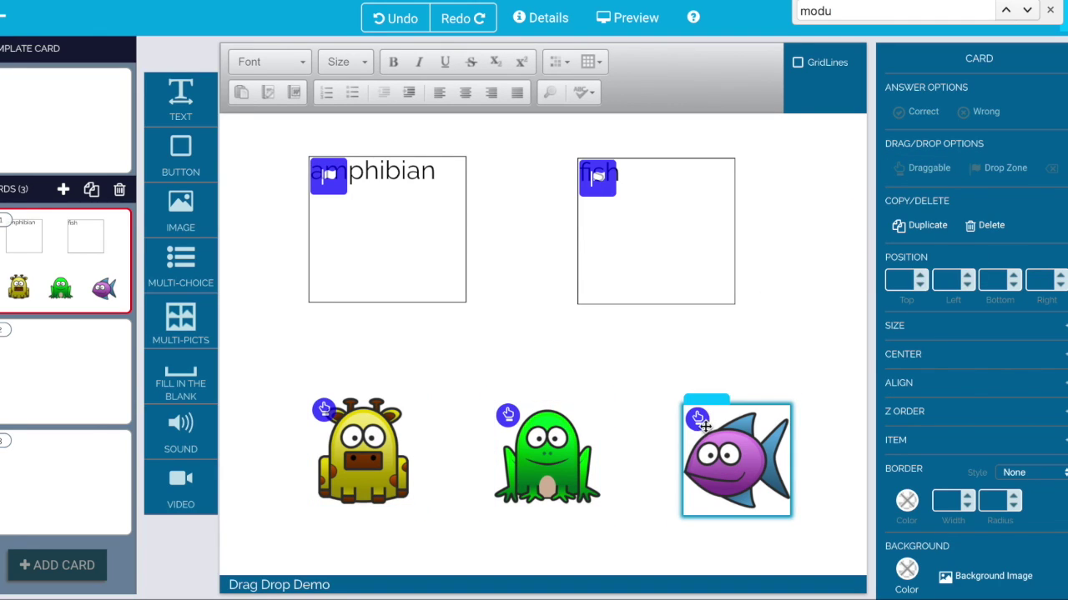
pyautogui.moveTo(697, 421); pyautogui.dragTo(598, 177)
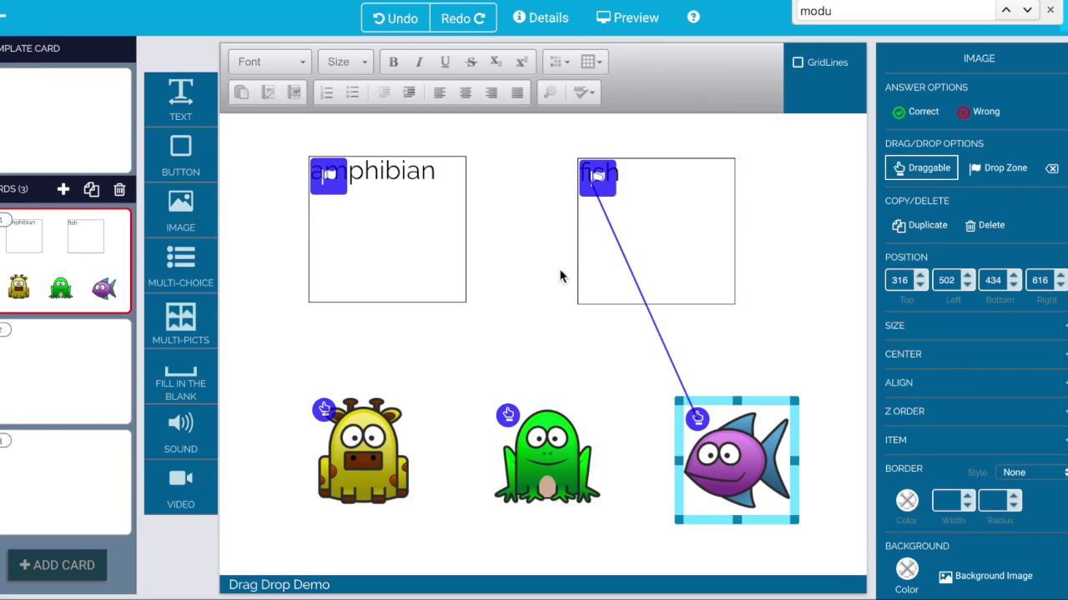
pyautogui.moveTo(506, 415); pyautogui.dragTo(330, 184)
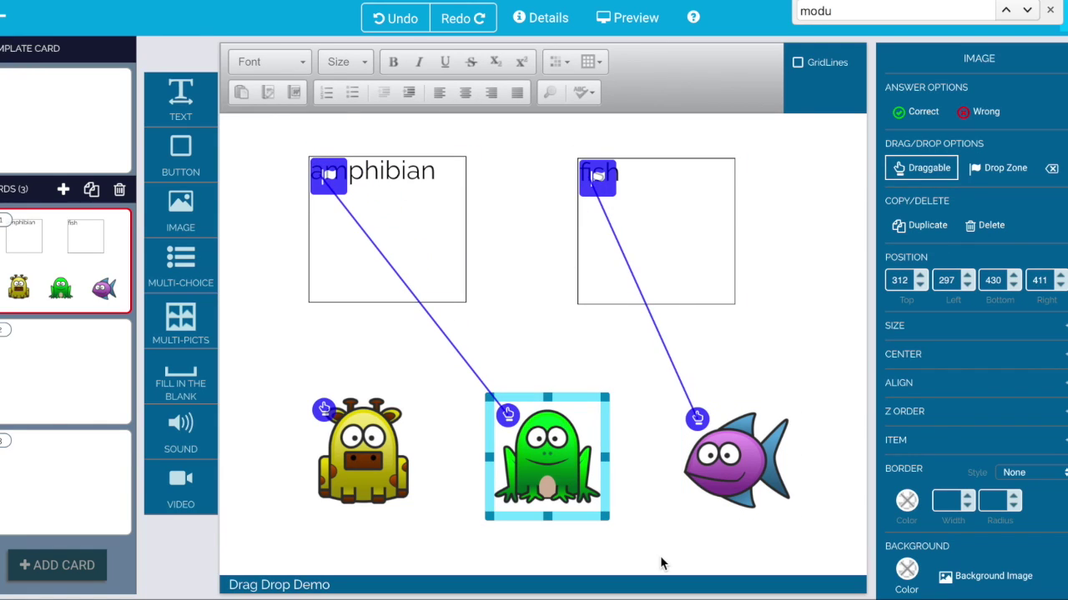
# Preview the card, submit the fish in the "fish" box and the frog in the "amphibian" box, and return to the editor
pyautogui.click(627, 18)
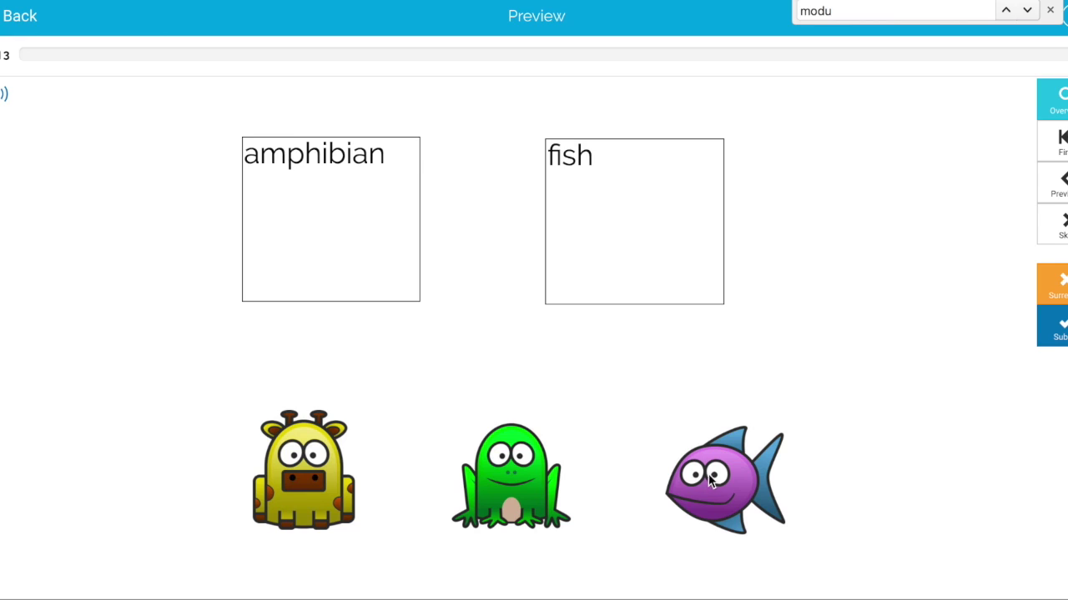
pyautogui.moveTo(709, 482); pyautogui.dragTo(617, 252)
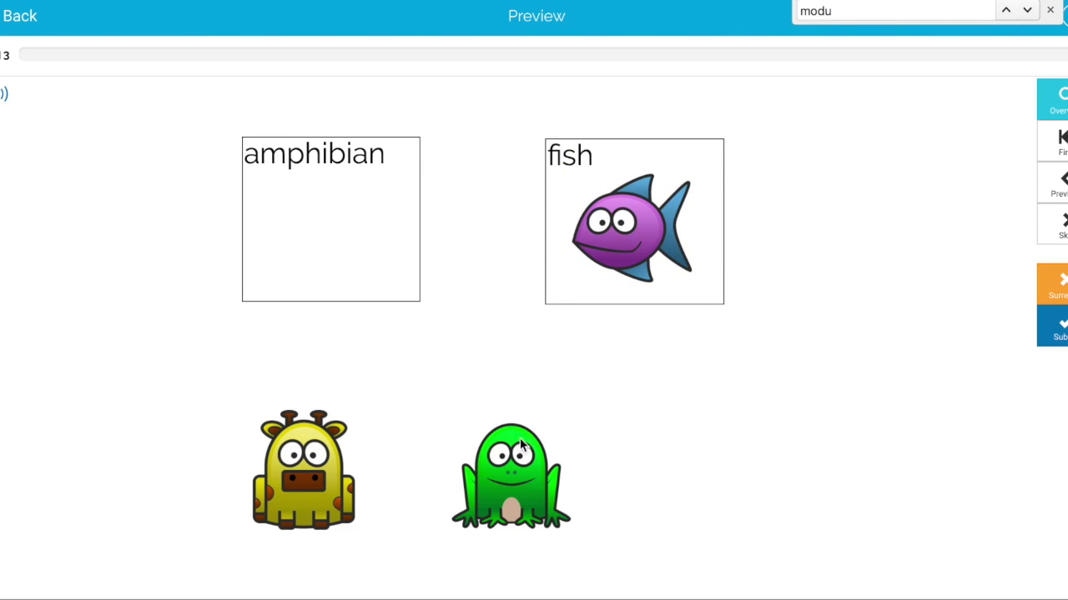
pyautogui.moveTo(522, 440); pyautogui.dragTo(334, 241)
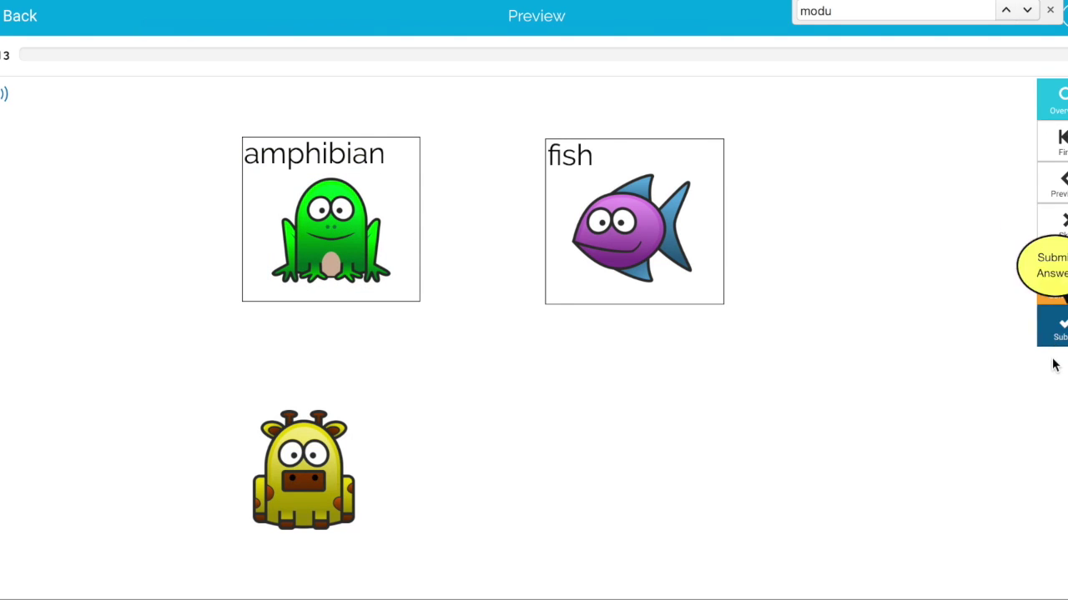
pyautogui.click(1058, 331)
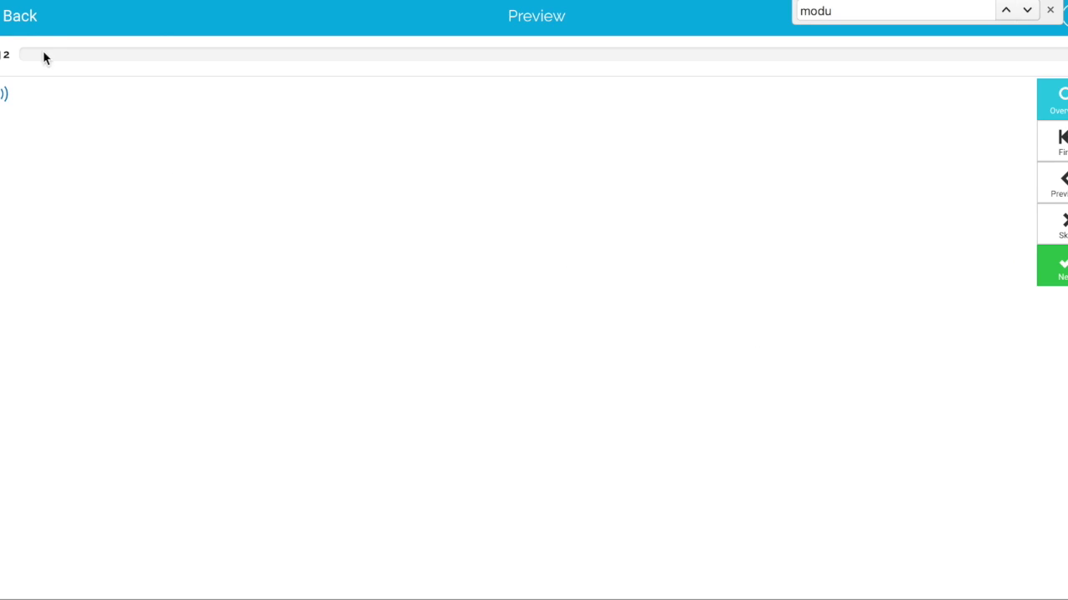
pyautogui.click(29, 23)
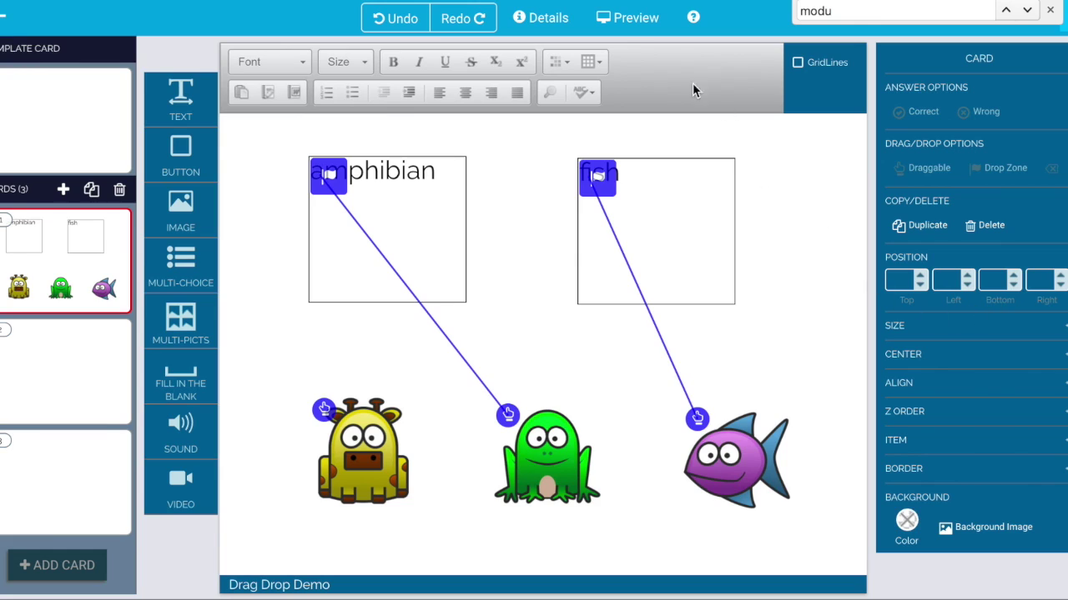
# Preview the card again, submit the fish in its box with the giraffe under "amphibian", and resubmit with the frog there instead
pyautogui.click(638, 26)
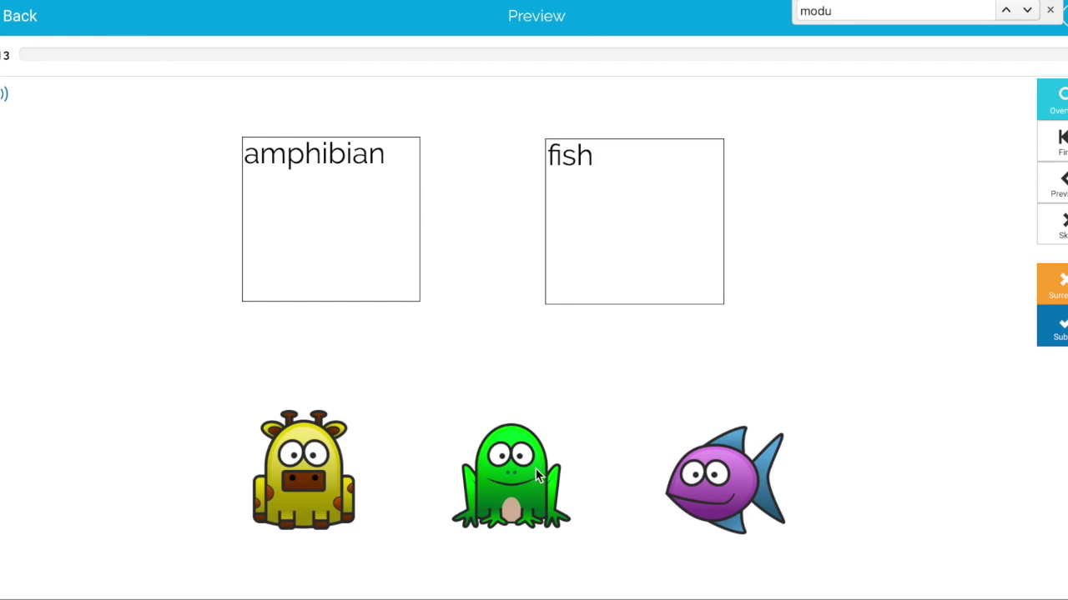
pyautogui.moveTo(722, 500); pyautogui.dragTo(633, 273)
pyautogui.moveTo(317, 473); pyautogui.dragTo(349, 237)
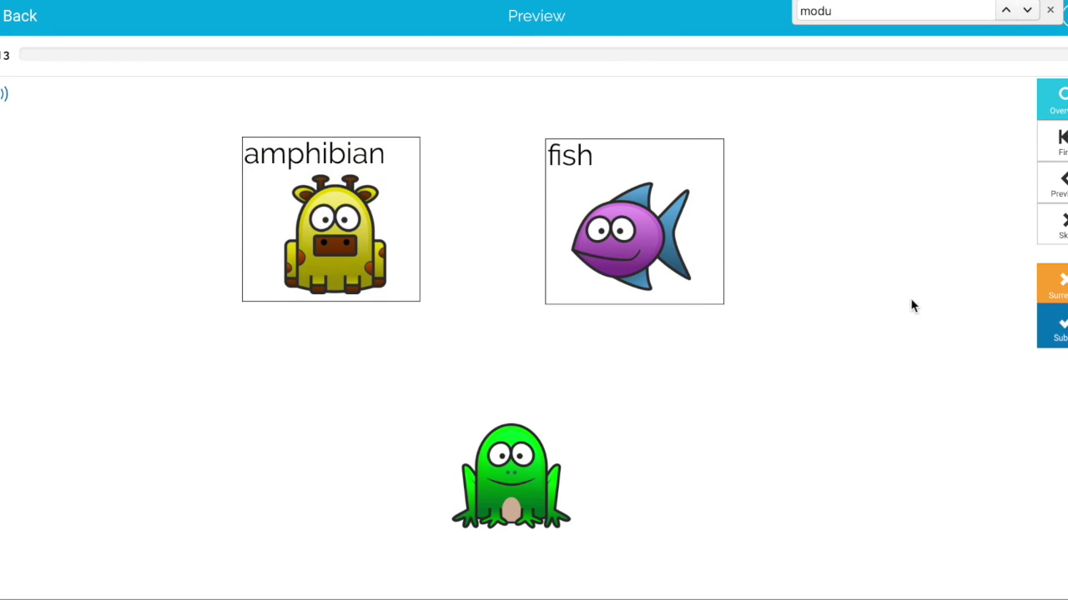
pyautogui.click(1059, 330)
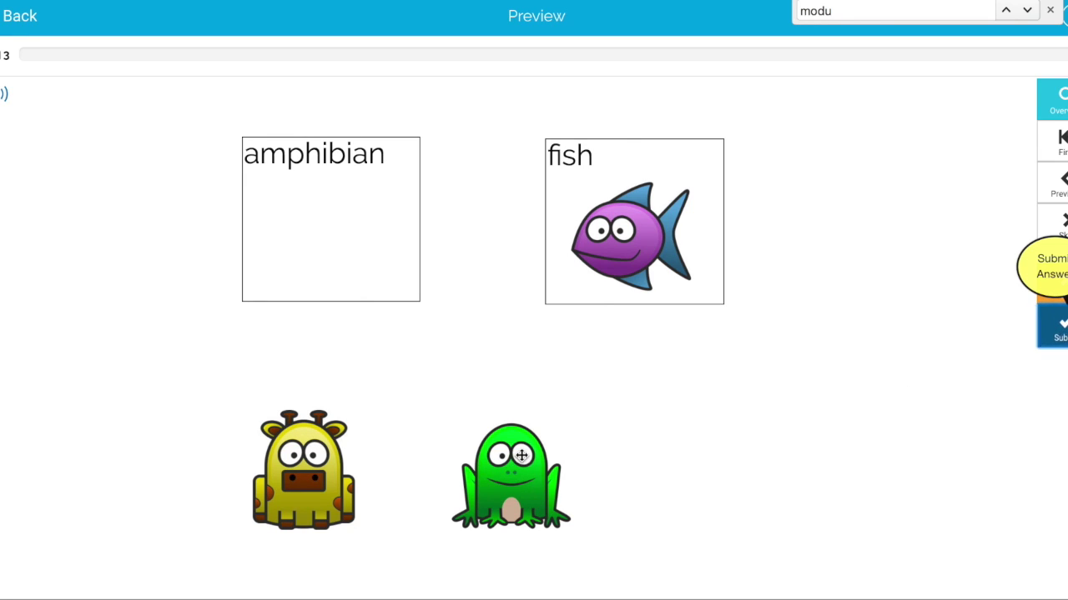
pyautogui.moveTo(549, 447); pyautogui.dragTo(343, 240)
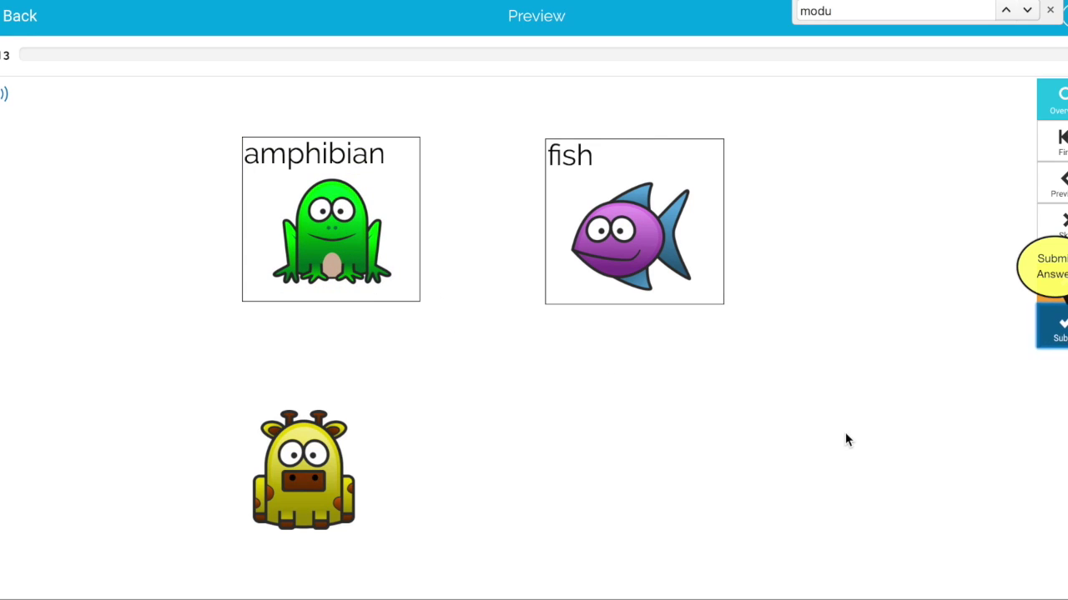
pyautogui.click(1054, 329)
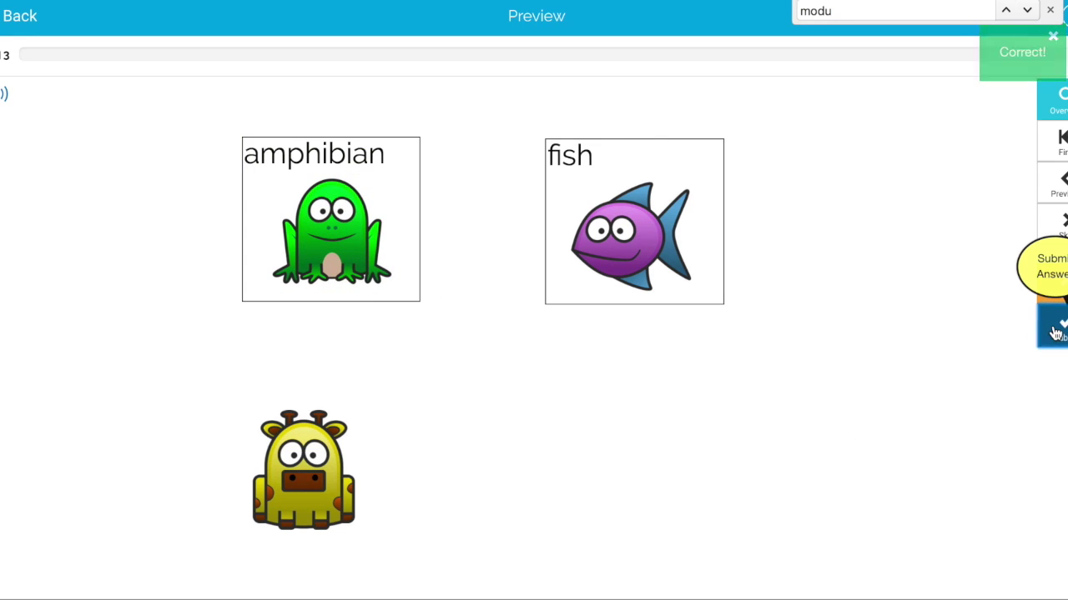